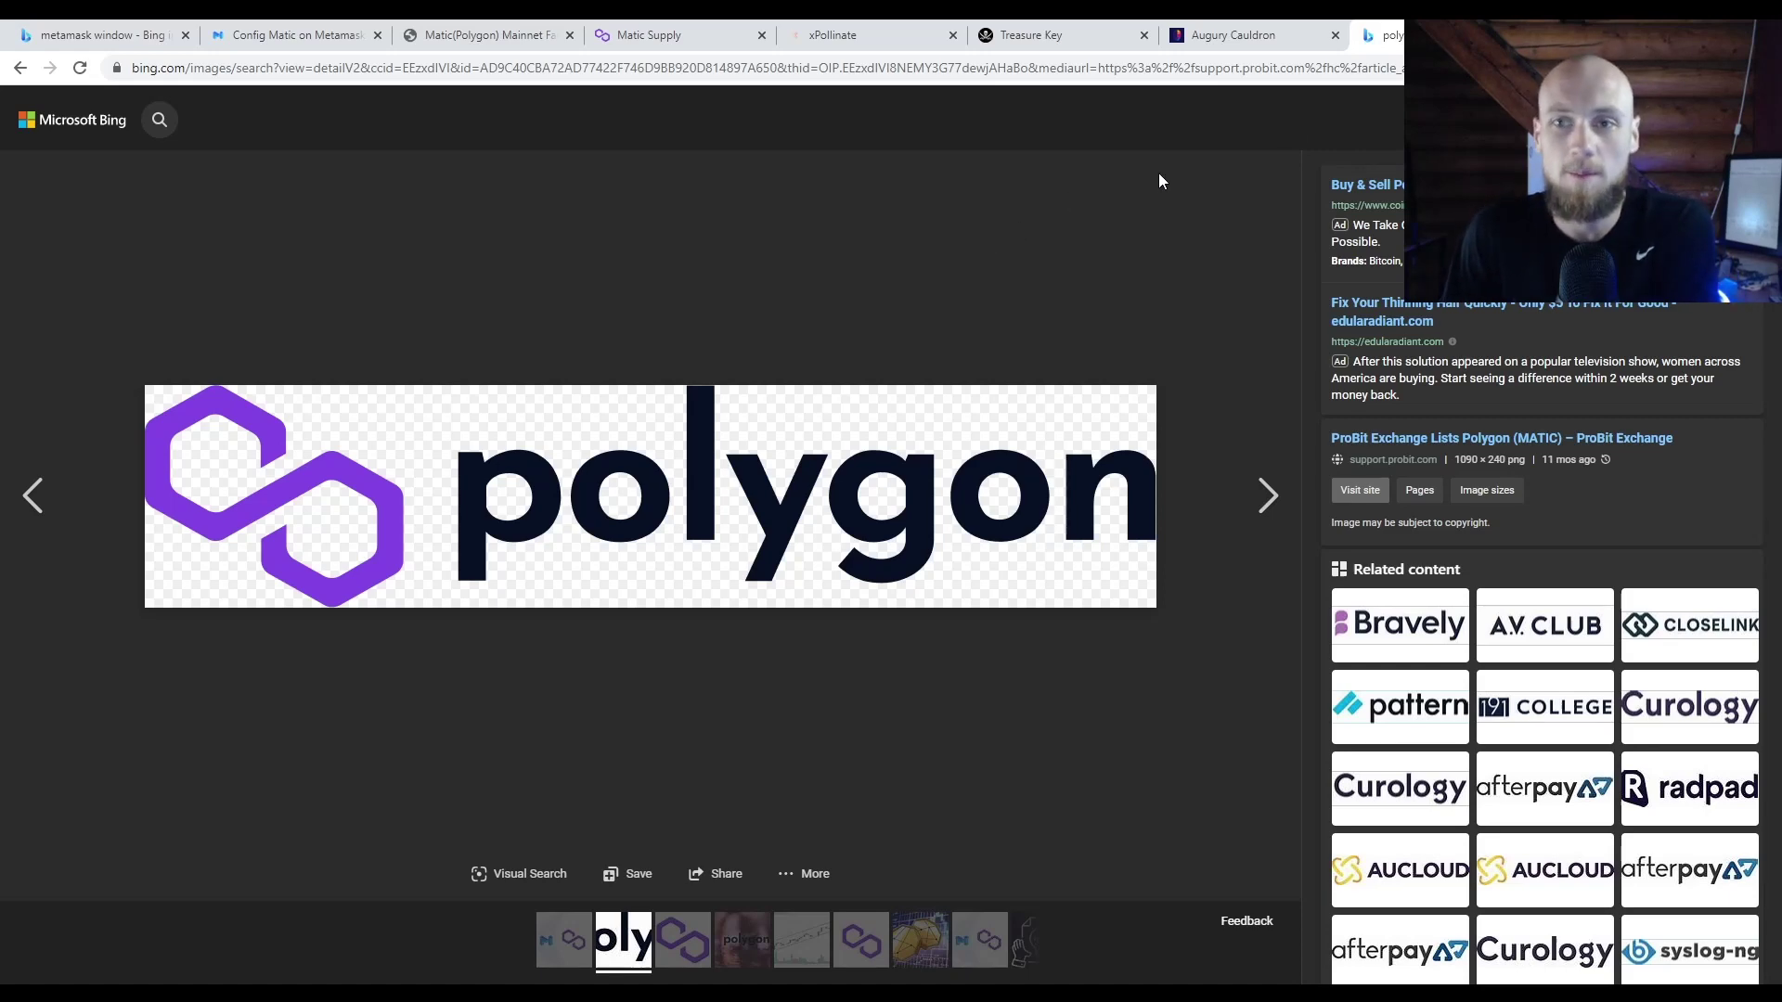
Step: Close the Polygon logo results and advance to the MetaMask banner image
key("ctrl+w")
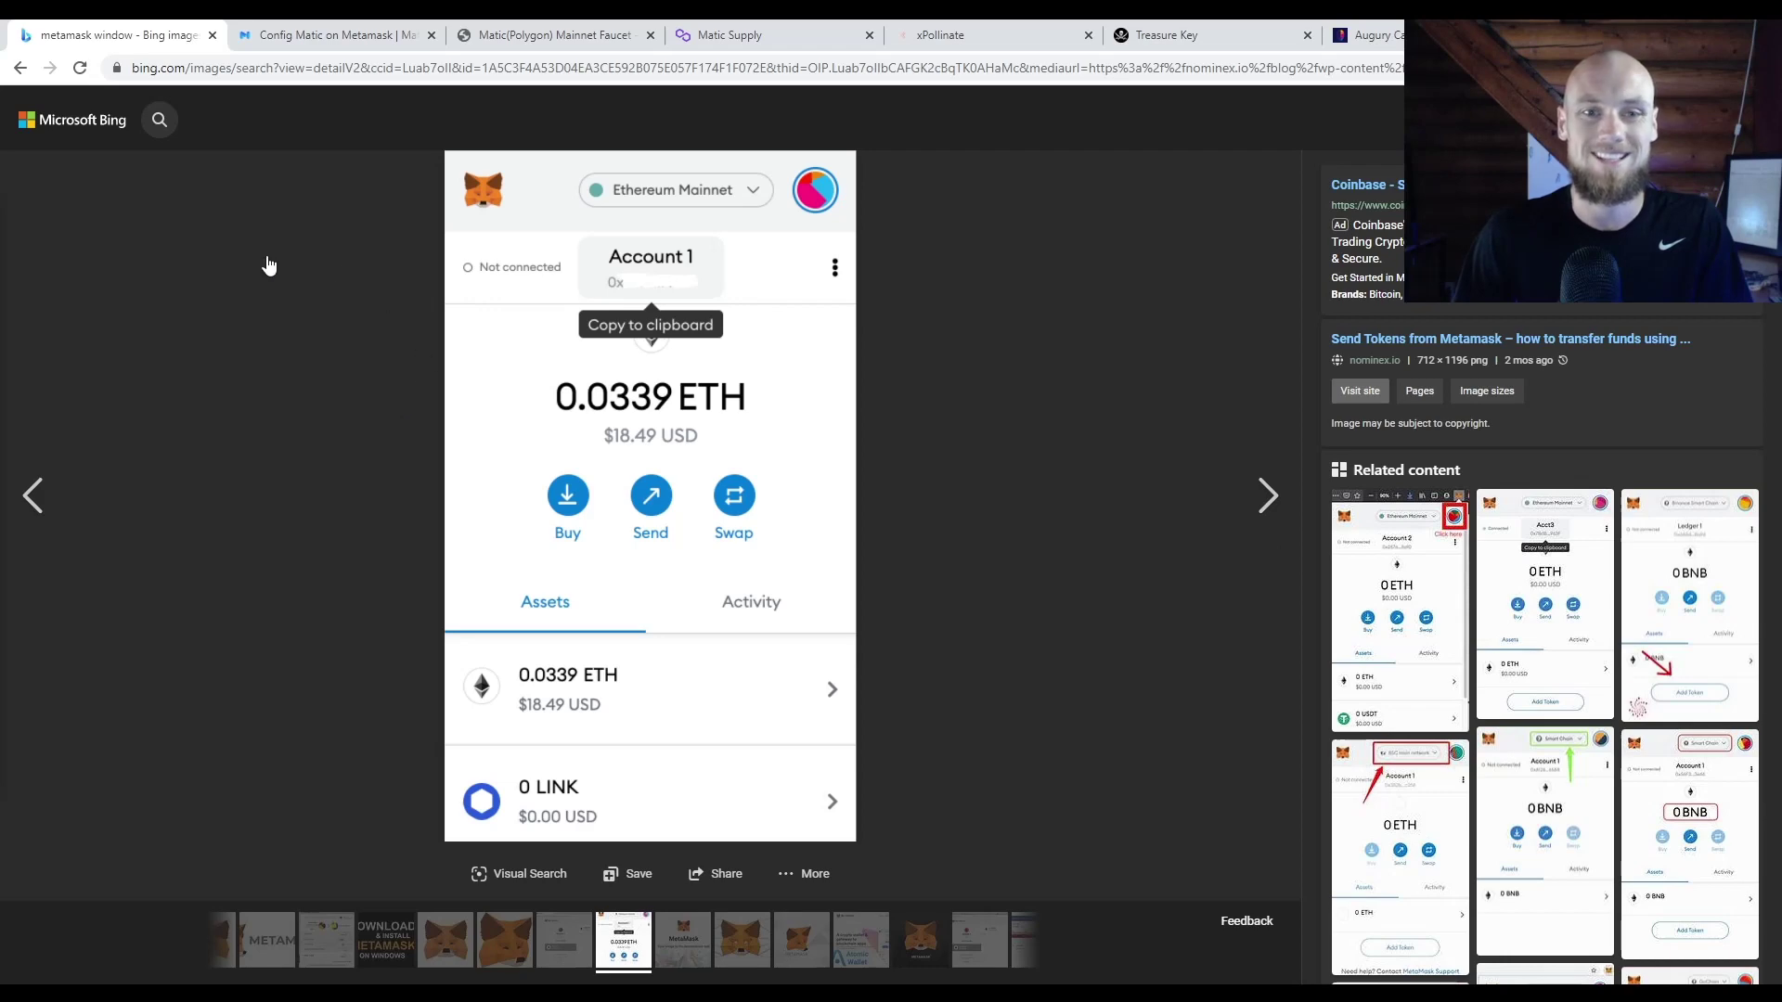
left_click(1268, 496)
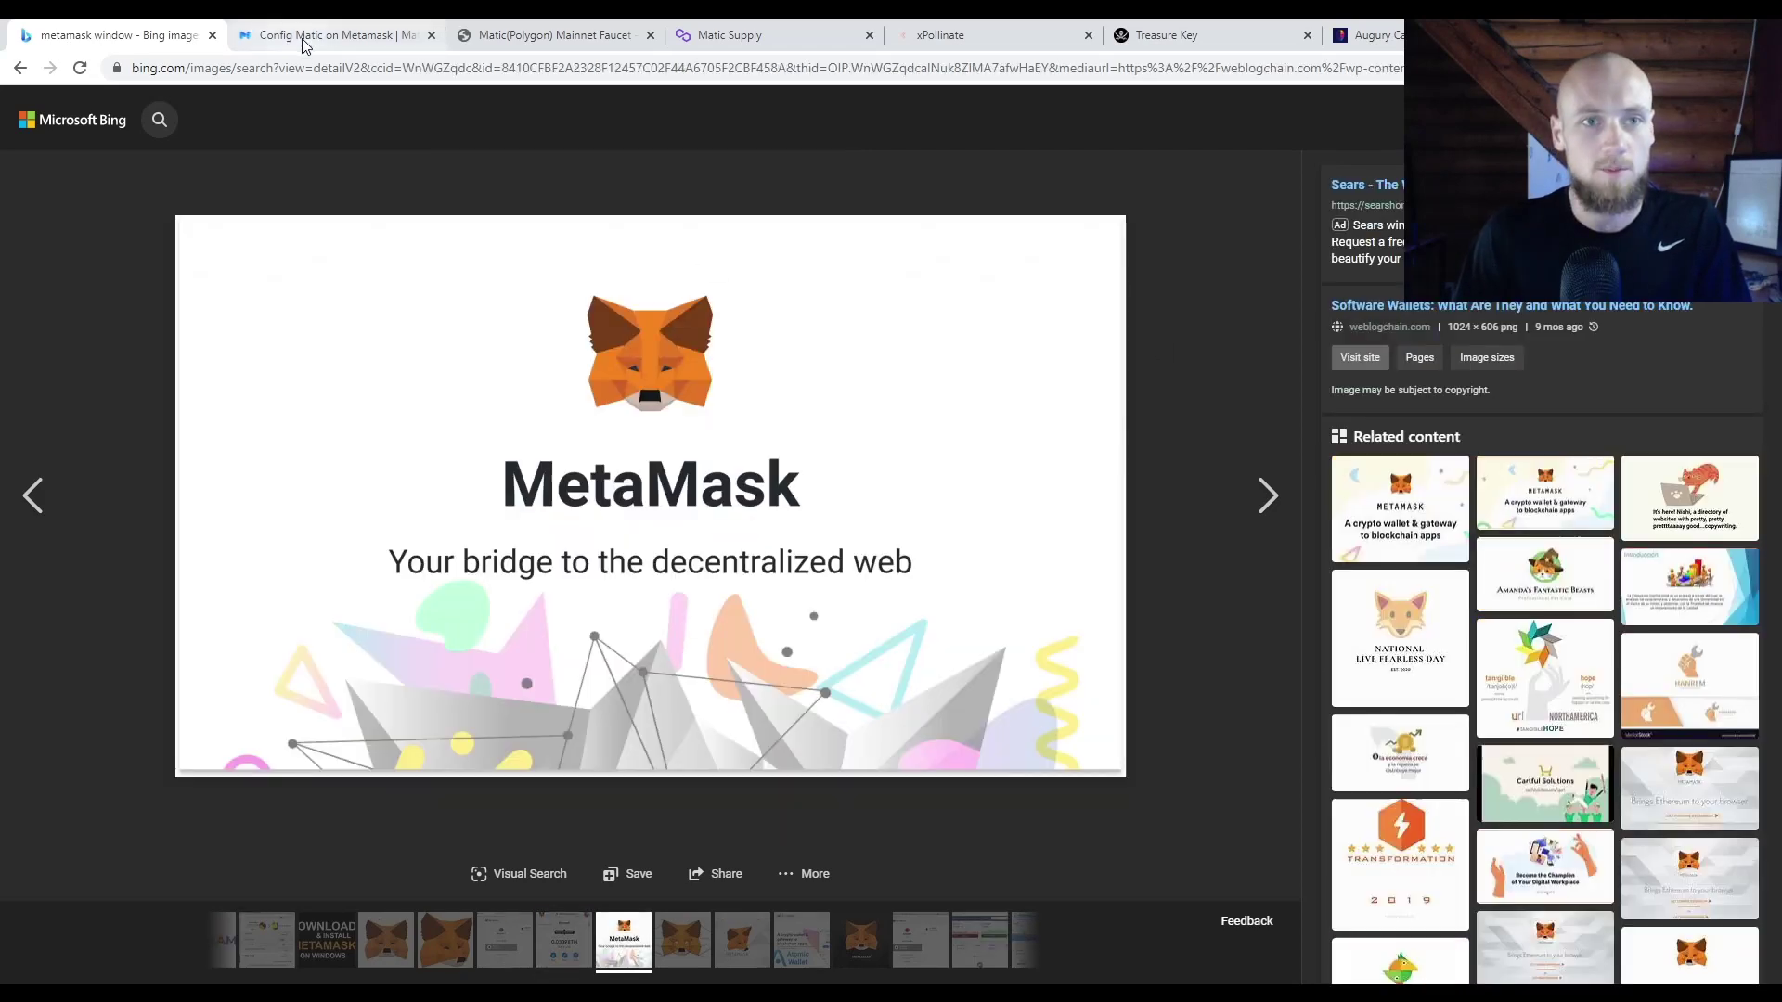
Step: Switch to the 'Config Matic on Metamask' guide, close the Bing tab, and scroll to the Matic Mainnet network form
left_click(306, 34)
left_click(211, 37)
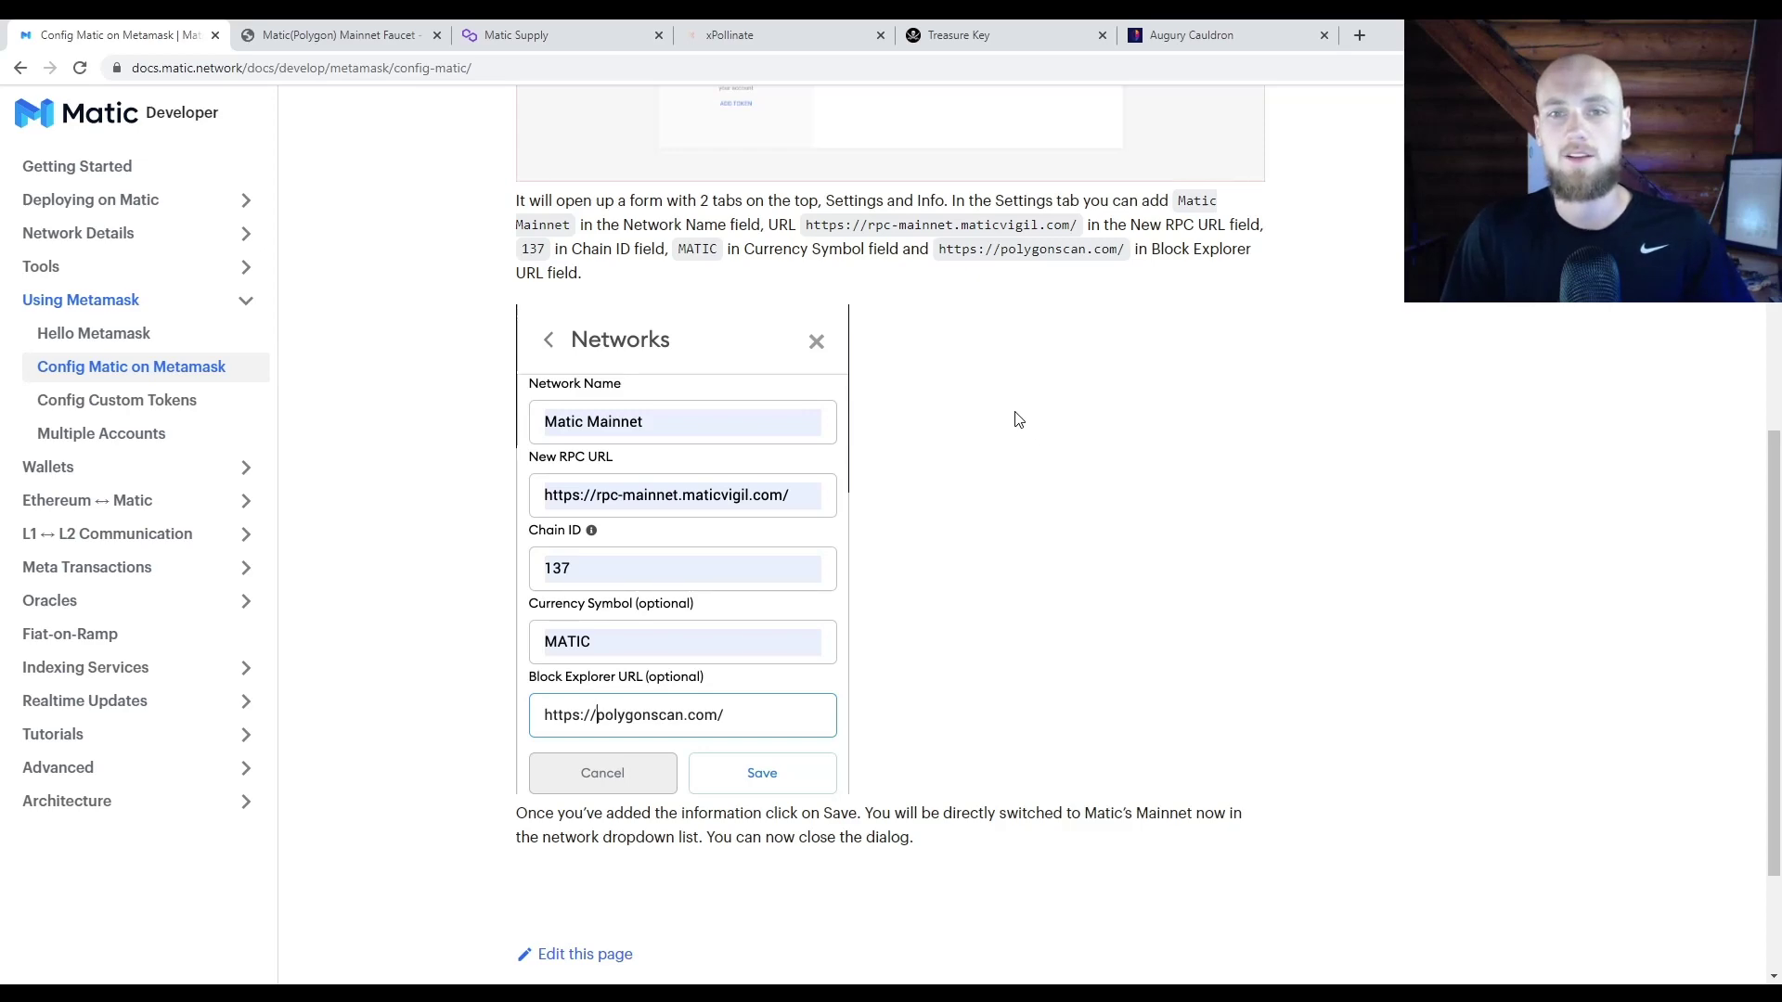
scroll(1021, 464, "up", 5)
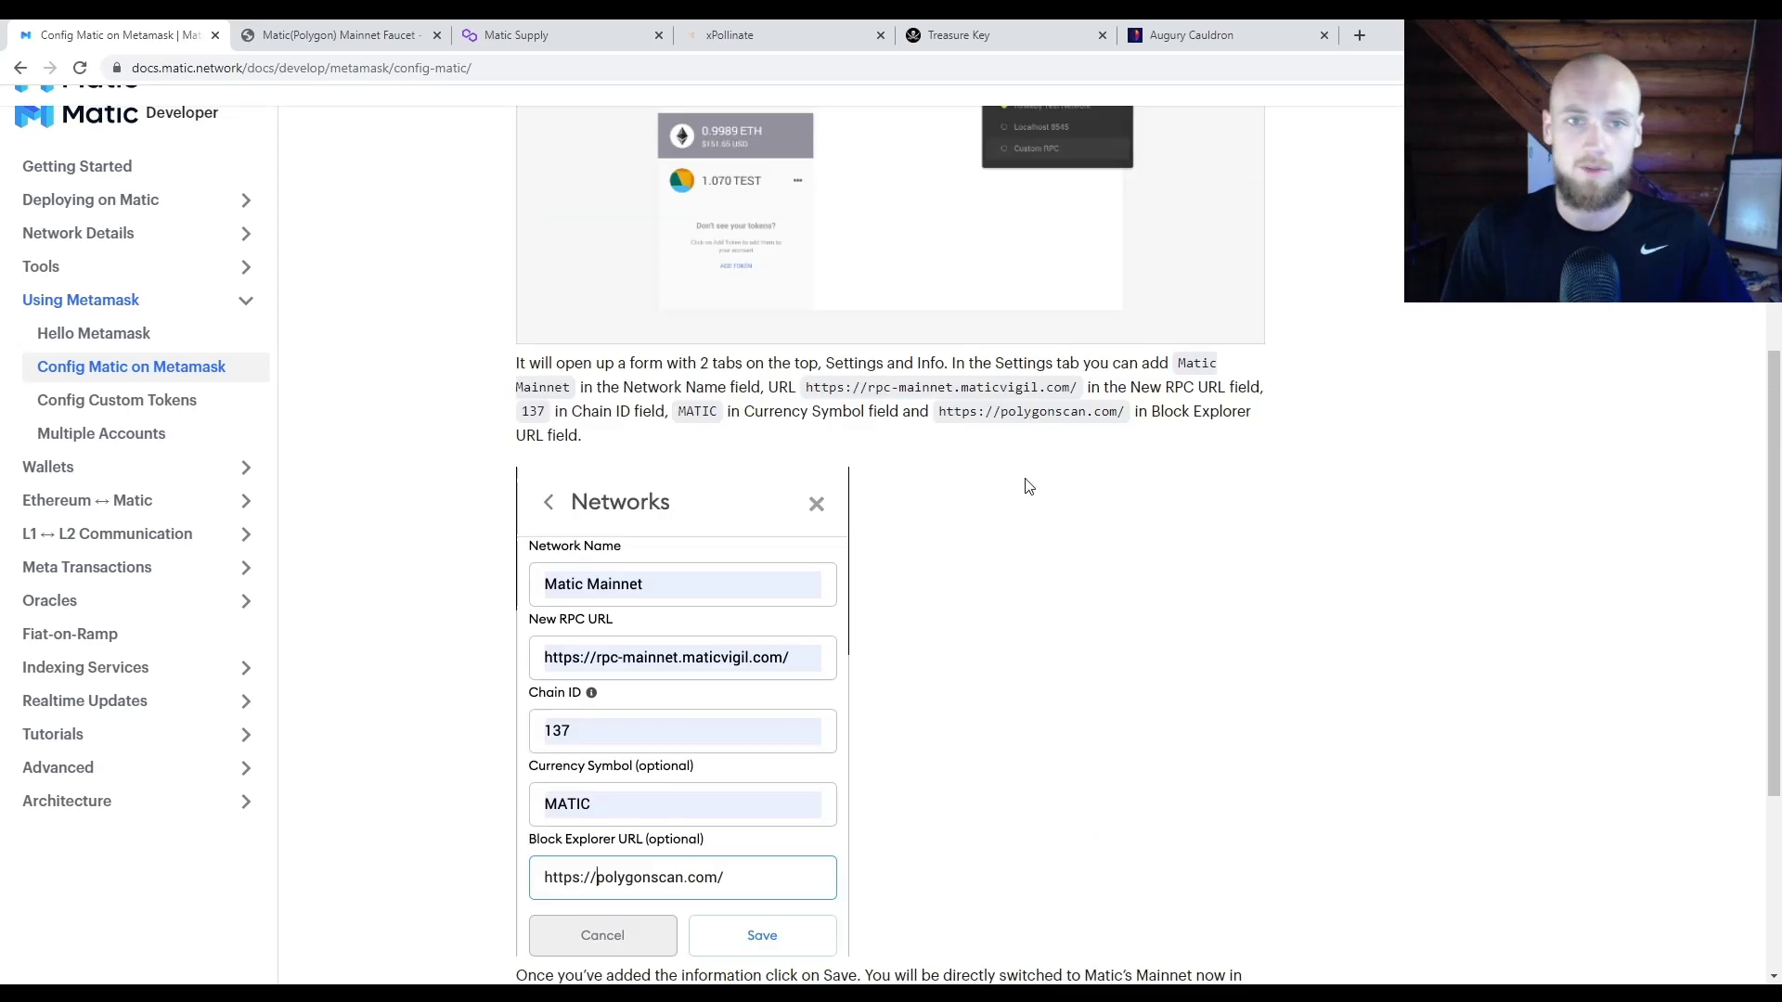
scroll(1026, 479, "down", 4)
scroll(1009, 490, "down", 1)
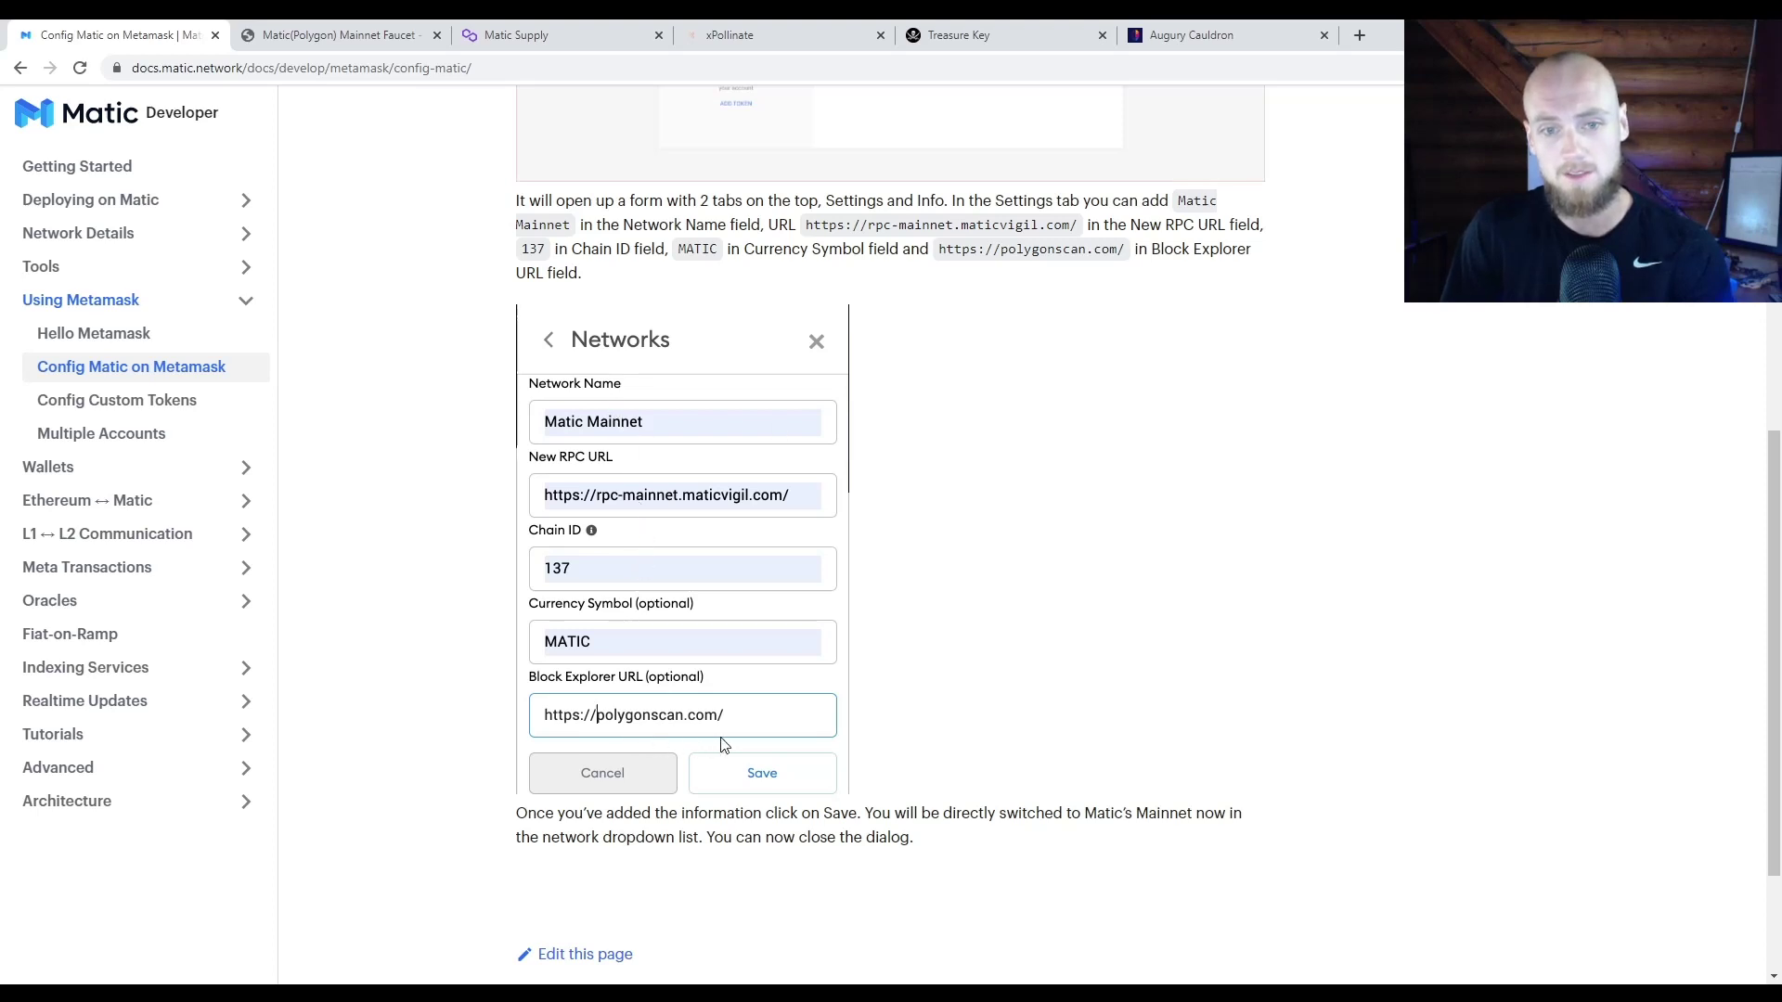
left_click_drag(650, 965, 611, 383)
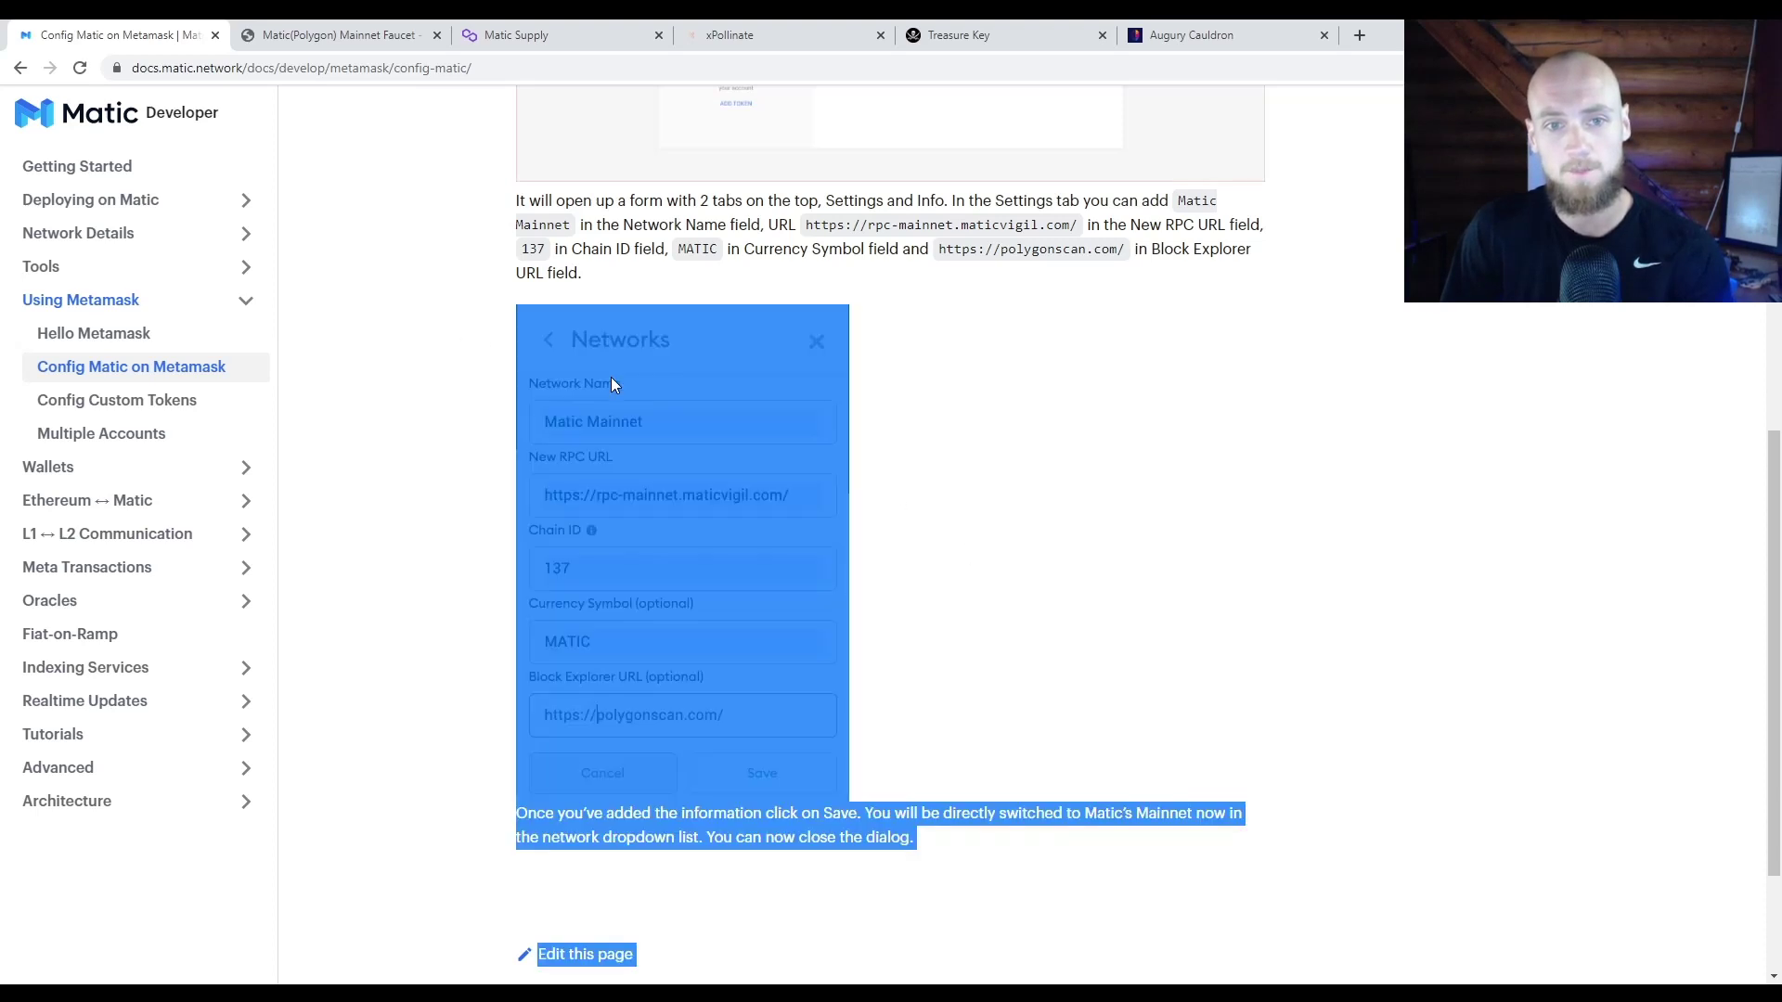
left_click(1095, 400)
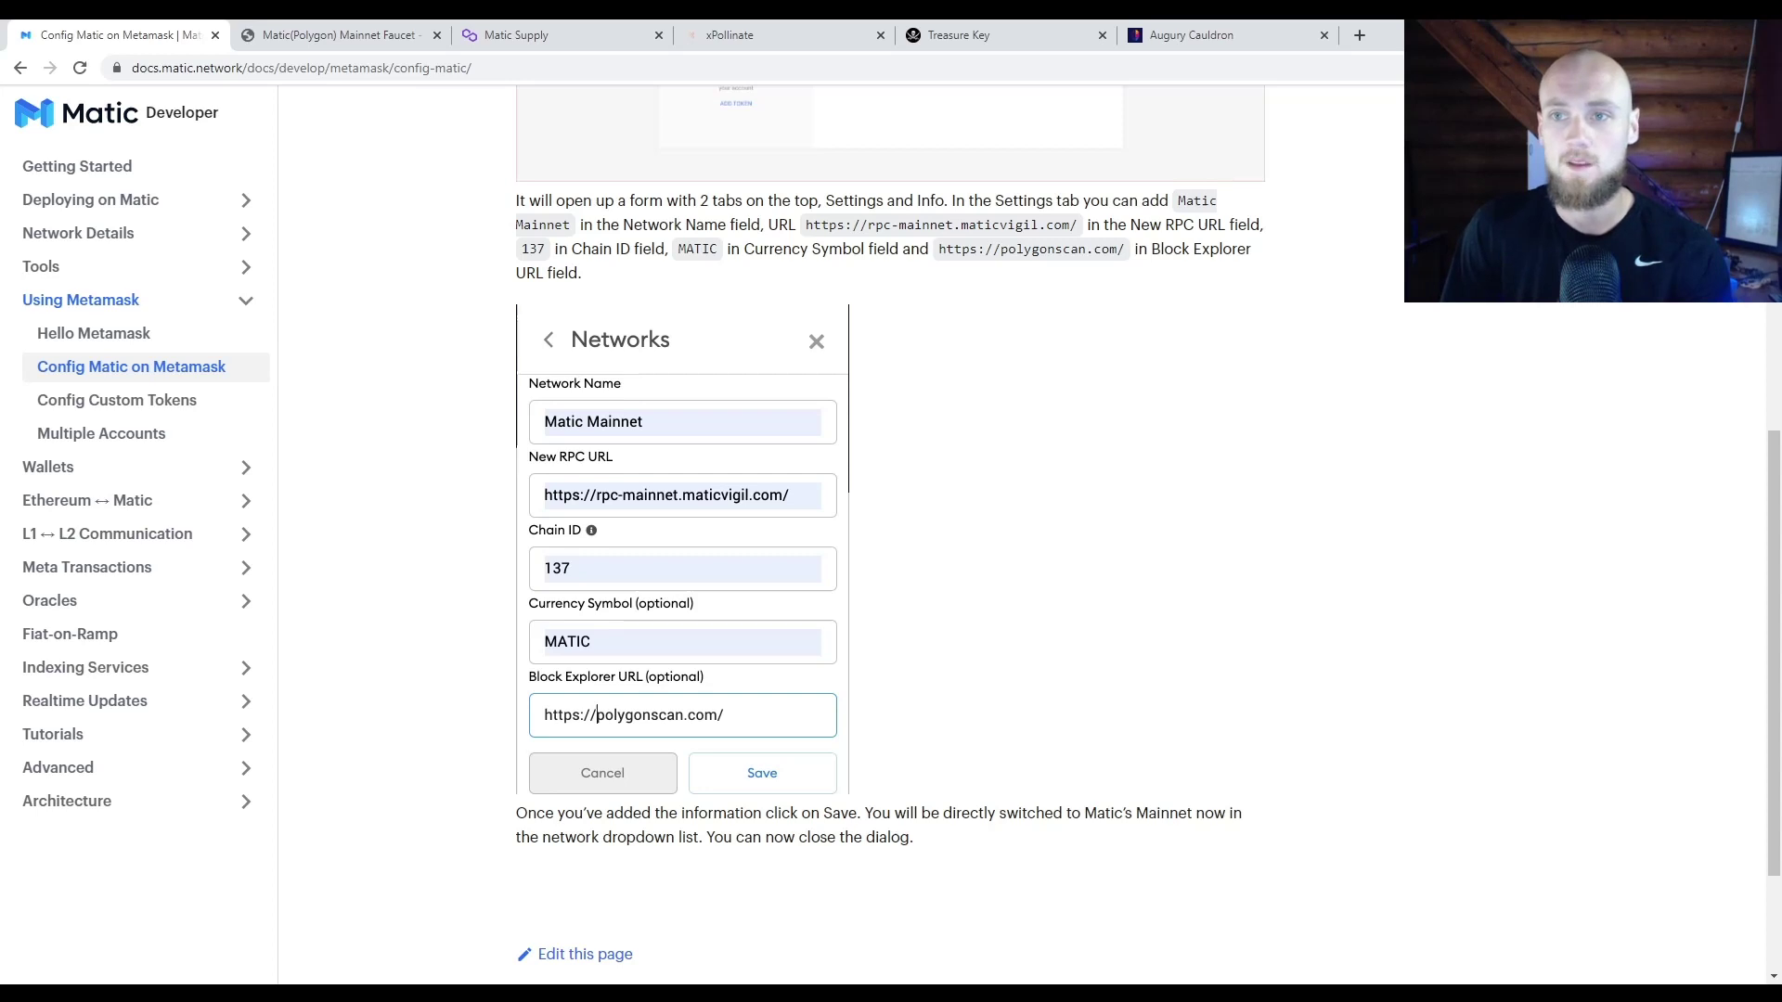
left_click(388, 37)
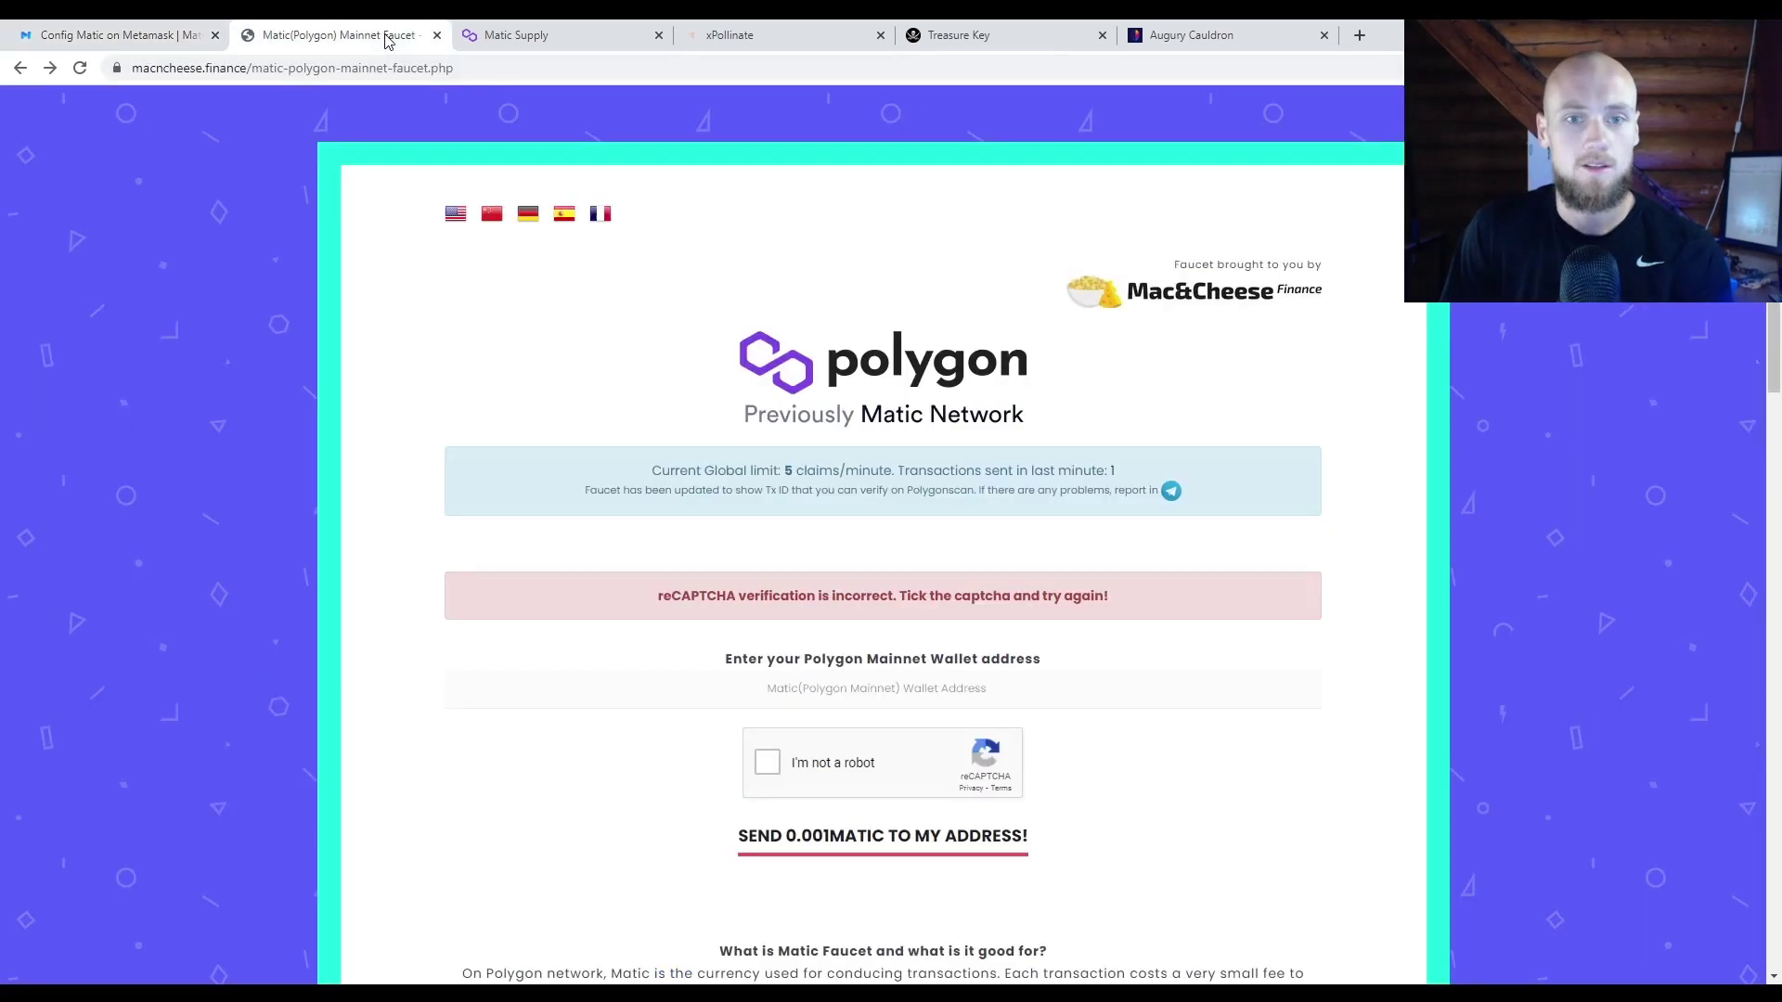
left_click(120, 36)
left_click(316, 30)
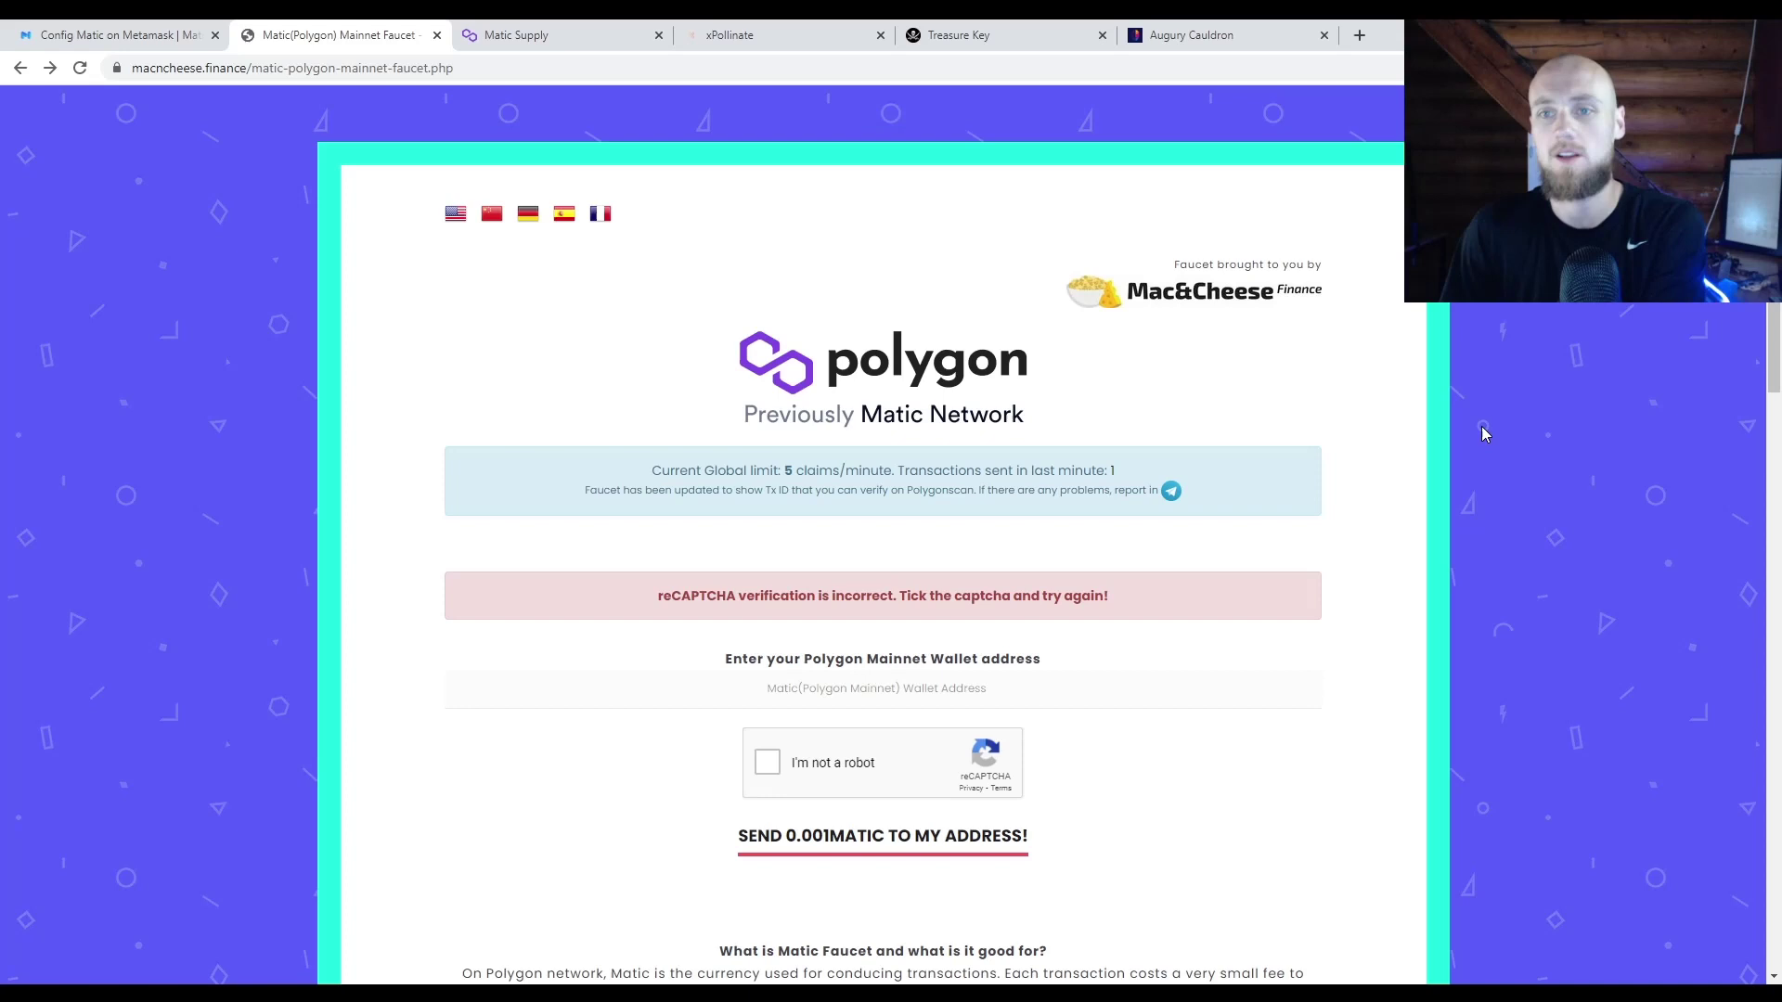
left_click(118, 37)
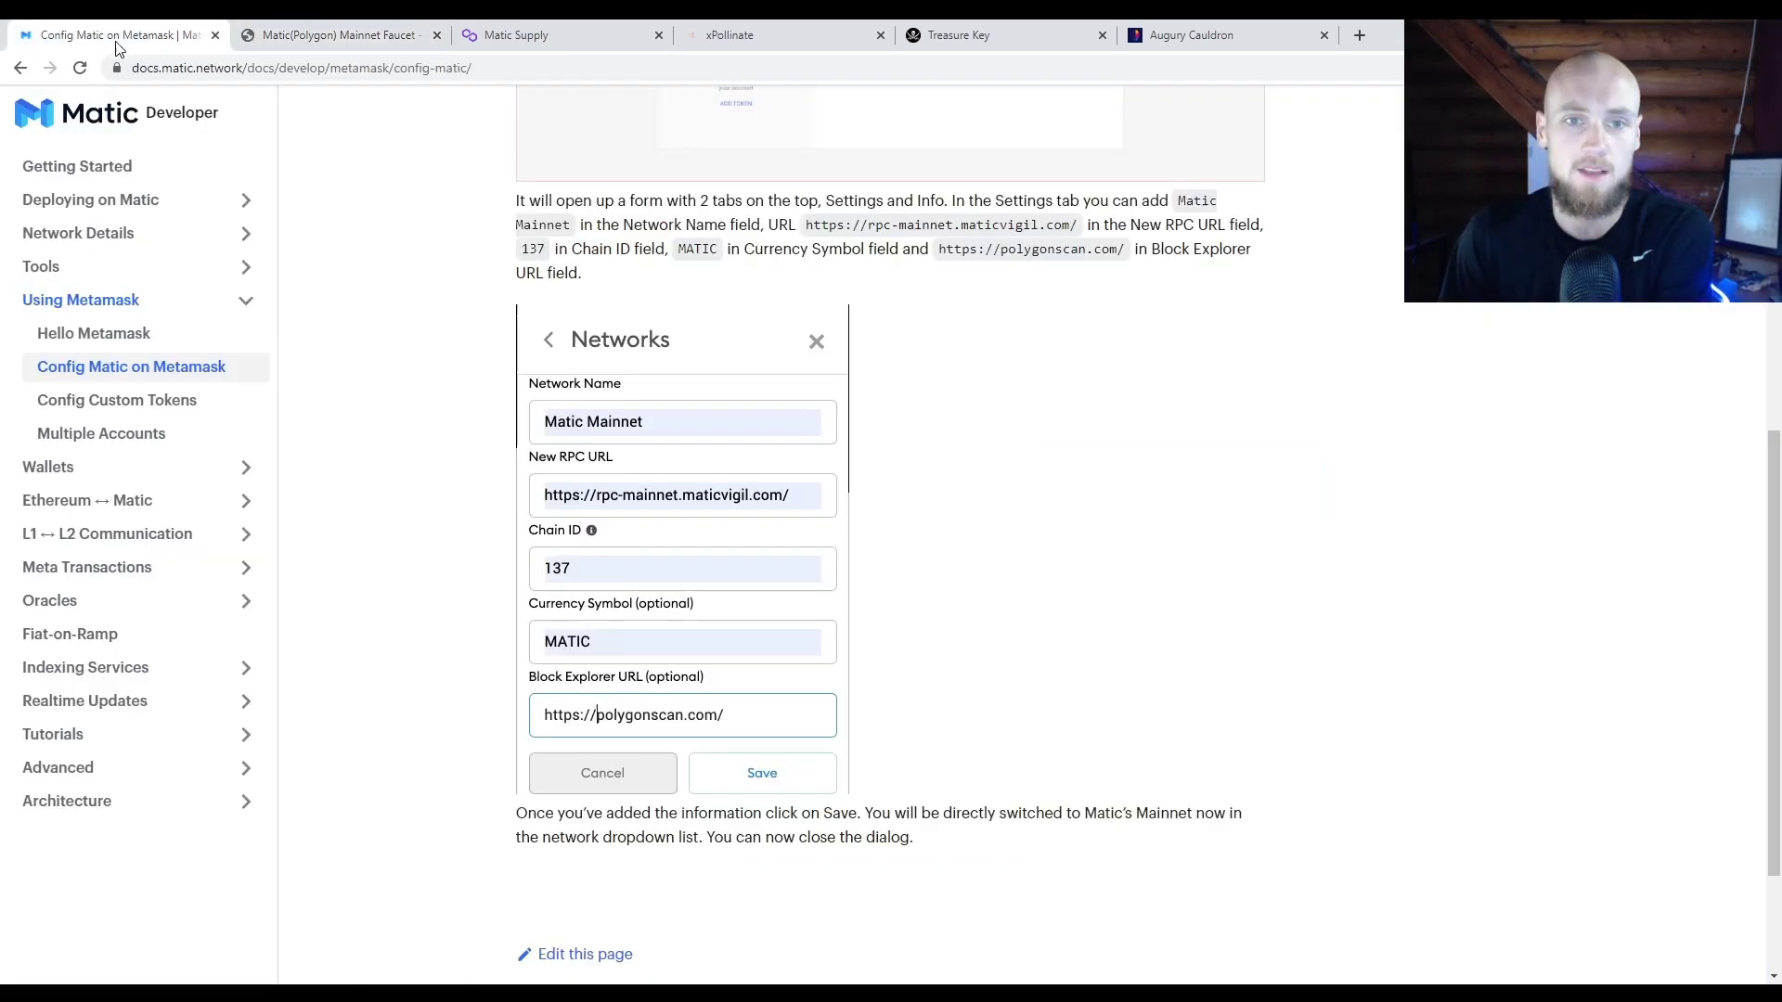
Step: Zoom the guide in, restore normal size, and return to the top of the page
scroll(454, 229, "up", 4)
scroll(455, 228, "down", 2)
scroll(455, 228, "up", 1)
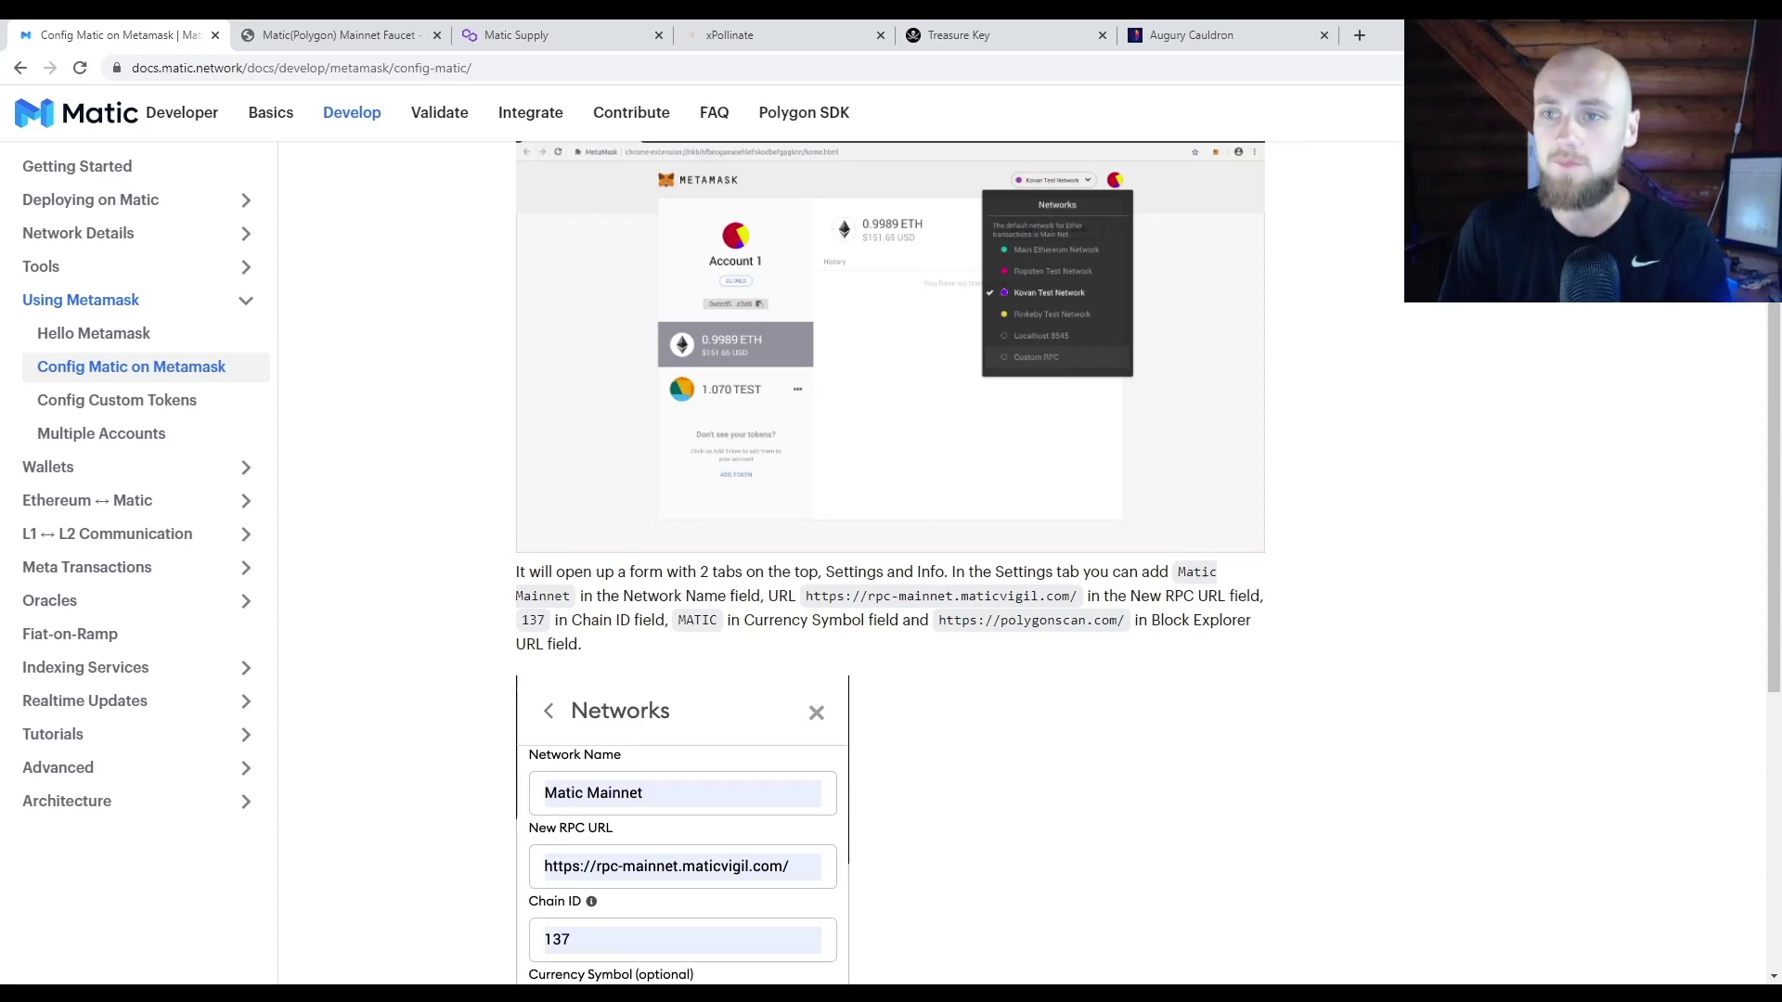
key("ctrl+plus")
key("ctrl+plus")
key("ctrl+plus")
key("ctrl+plus")
key("ctrl+plus")
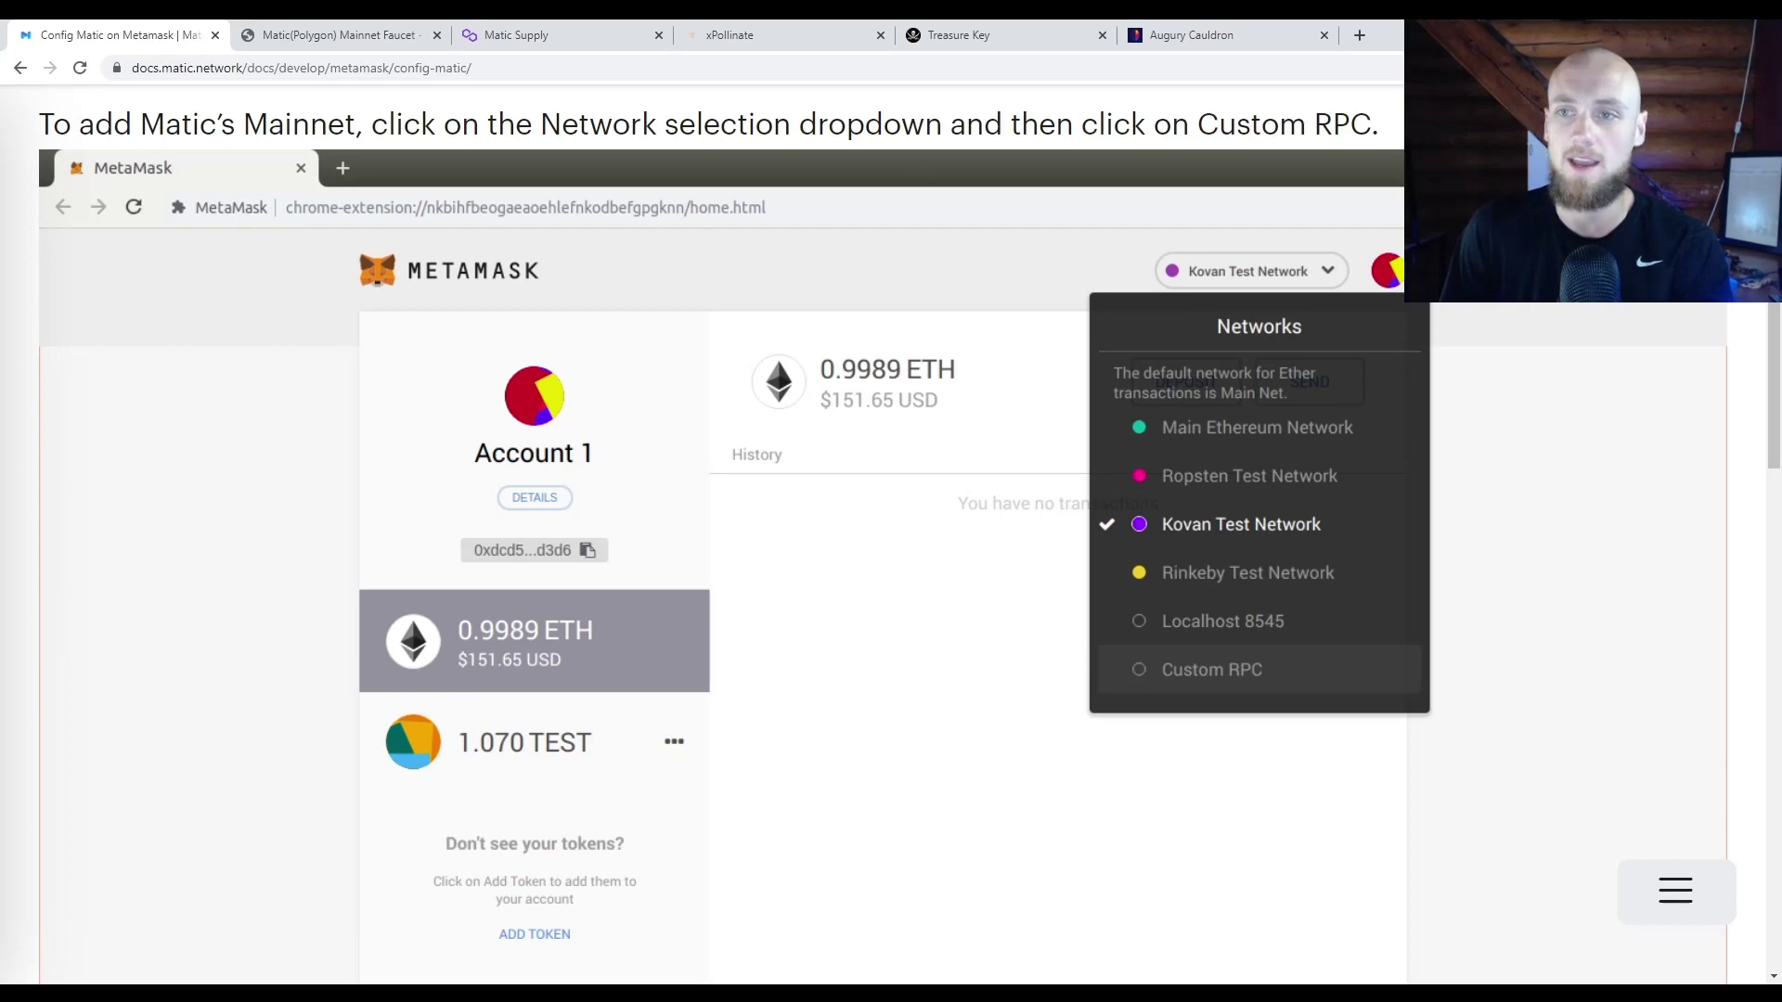
key("ctrl+minus")
key("ctrl+minus")
key("ctrl+minus")
key("ctrl+minus")
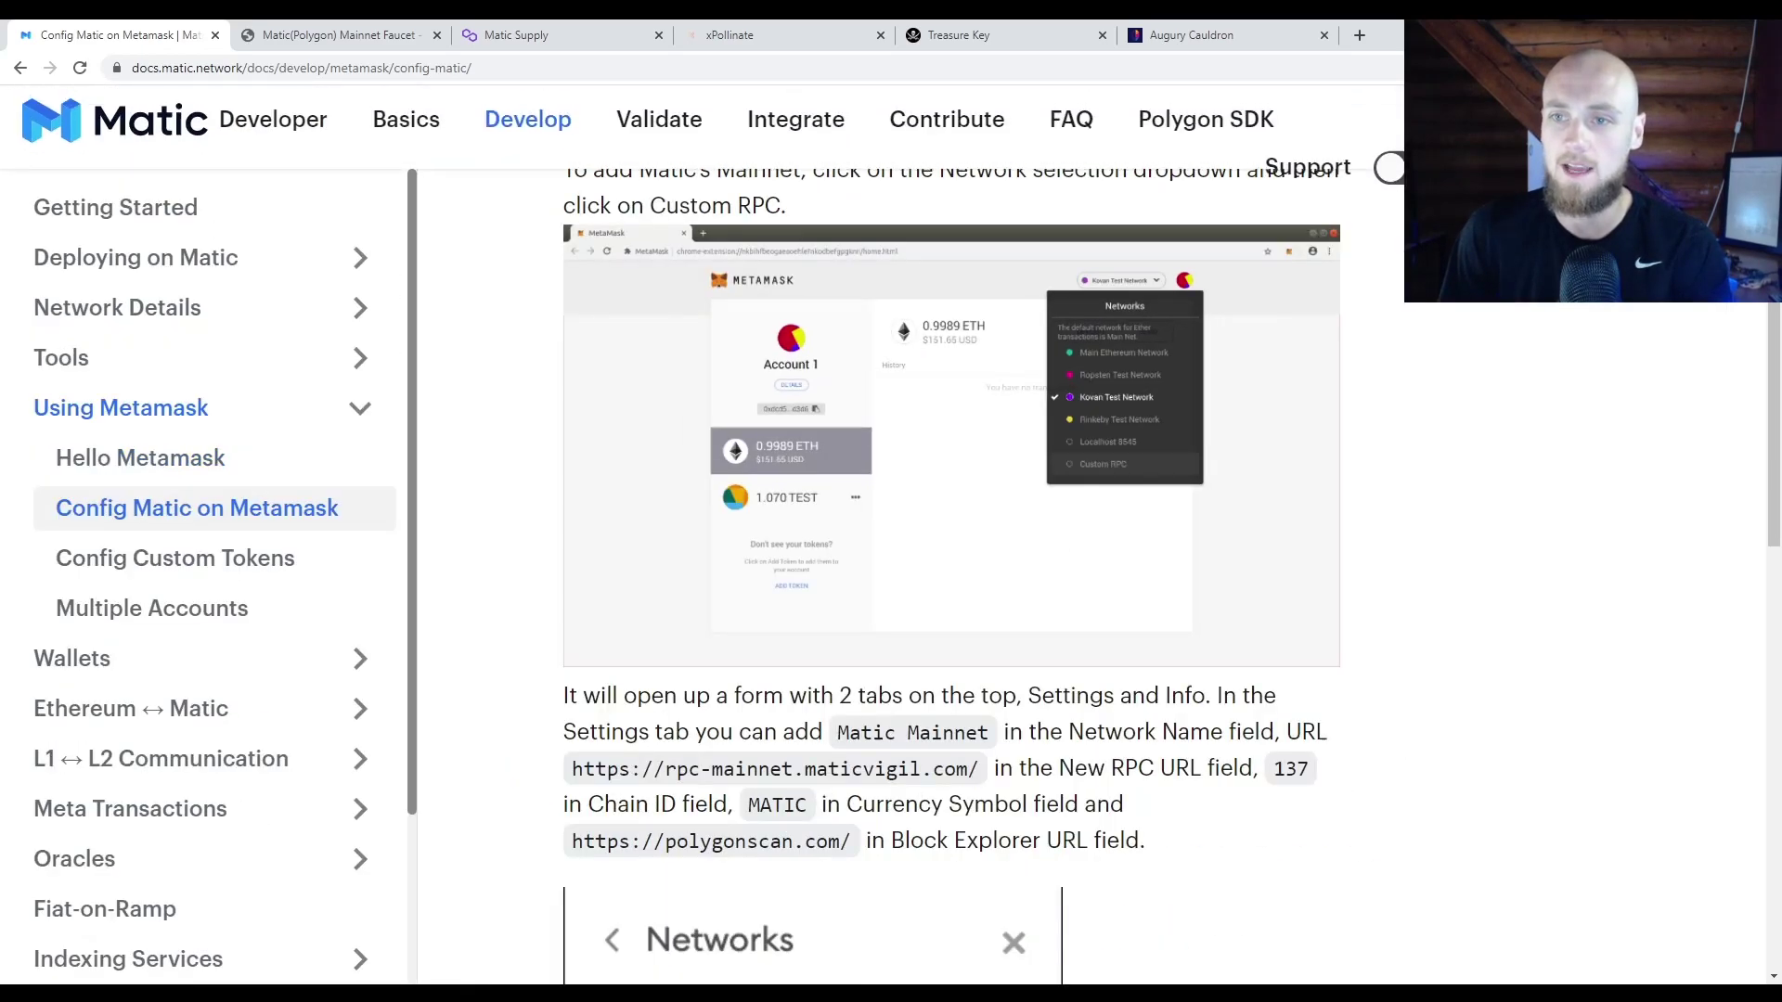
key("ctrl+minus")
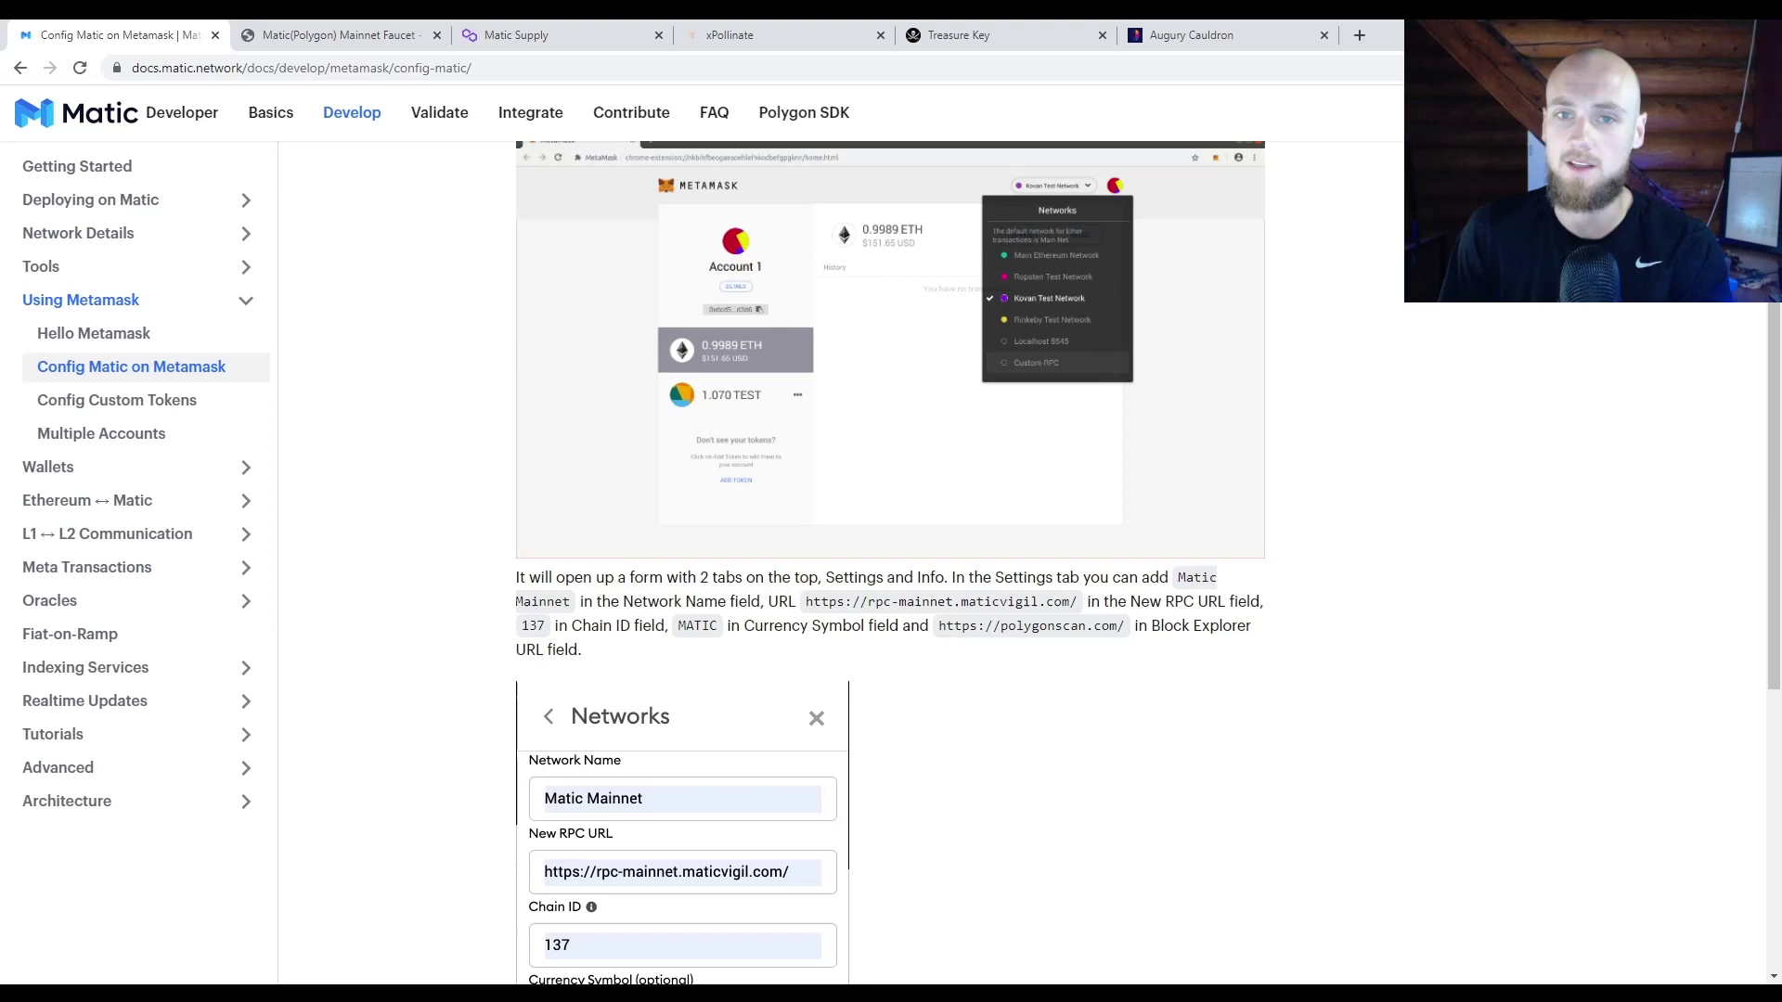
scroll(1304, 232, "up", 3)
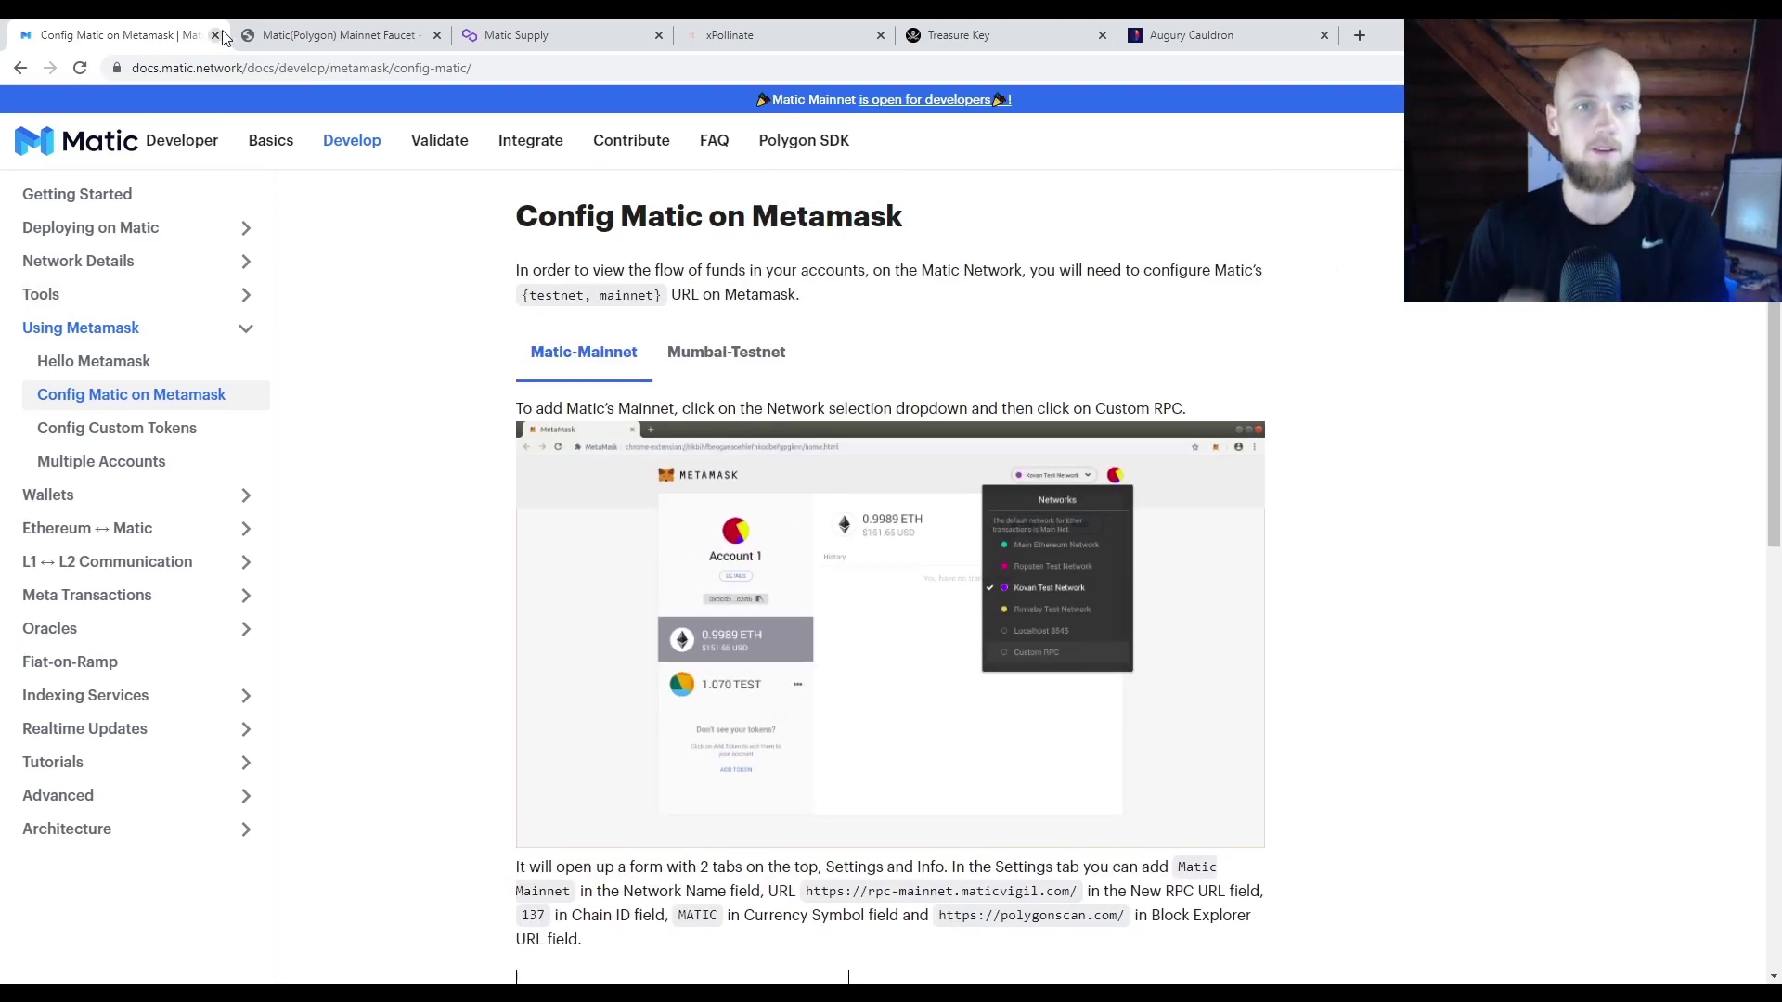
Step: Close the Matic setup guide and read the faucet's note on what 0.001 MATIC covers
left_click(214, 35)
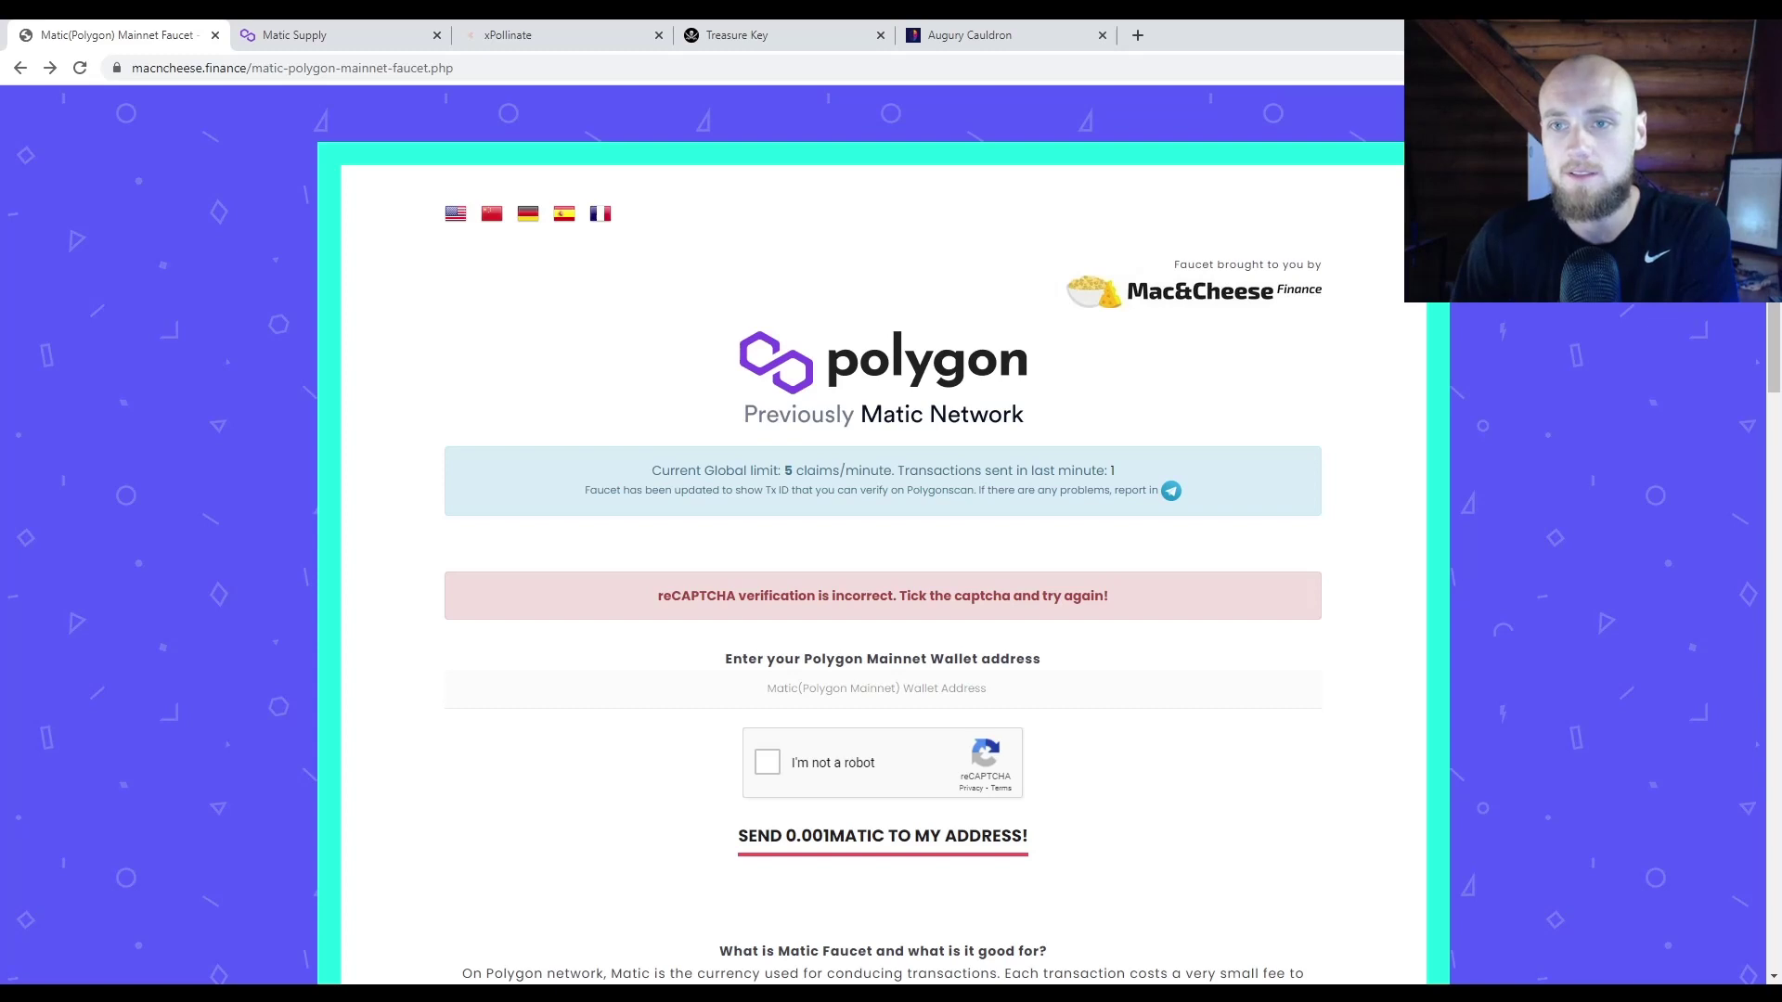
scroll(861, 353, "down", 1)
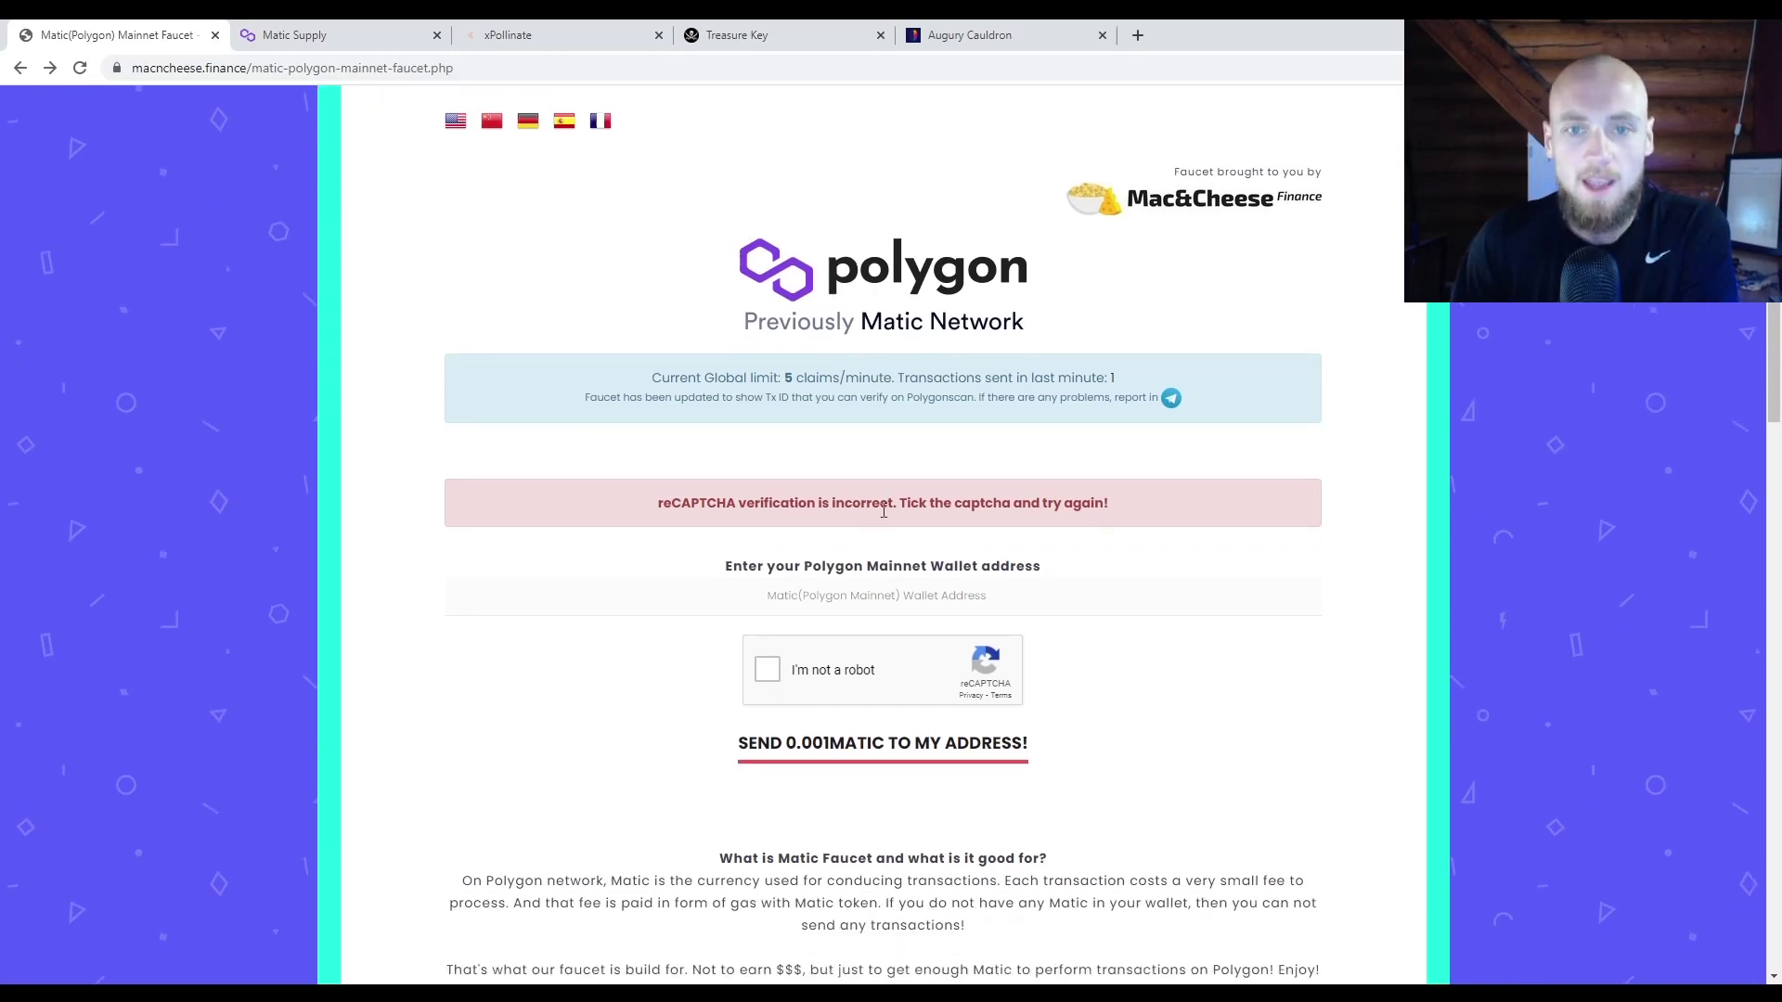
scroll(928, 474, "down", 2)
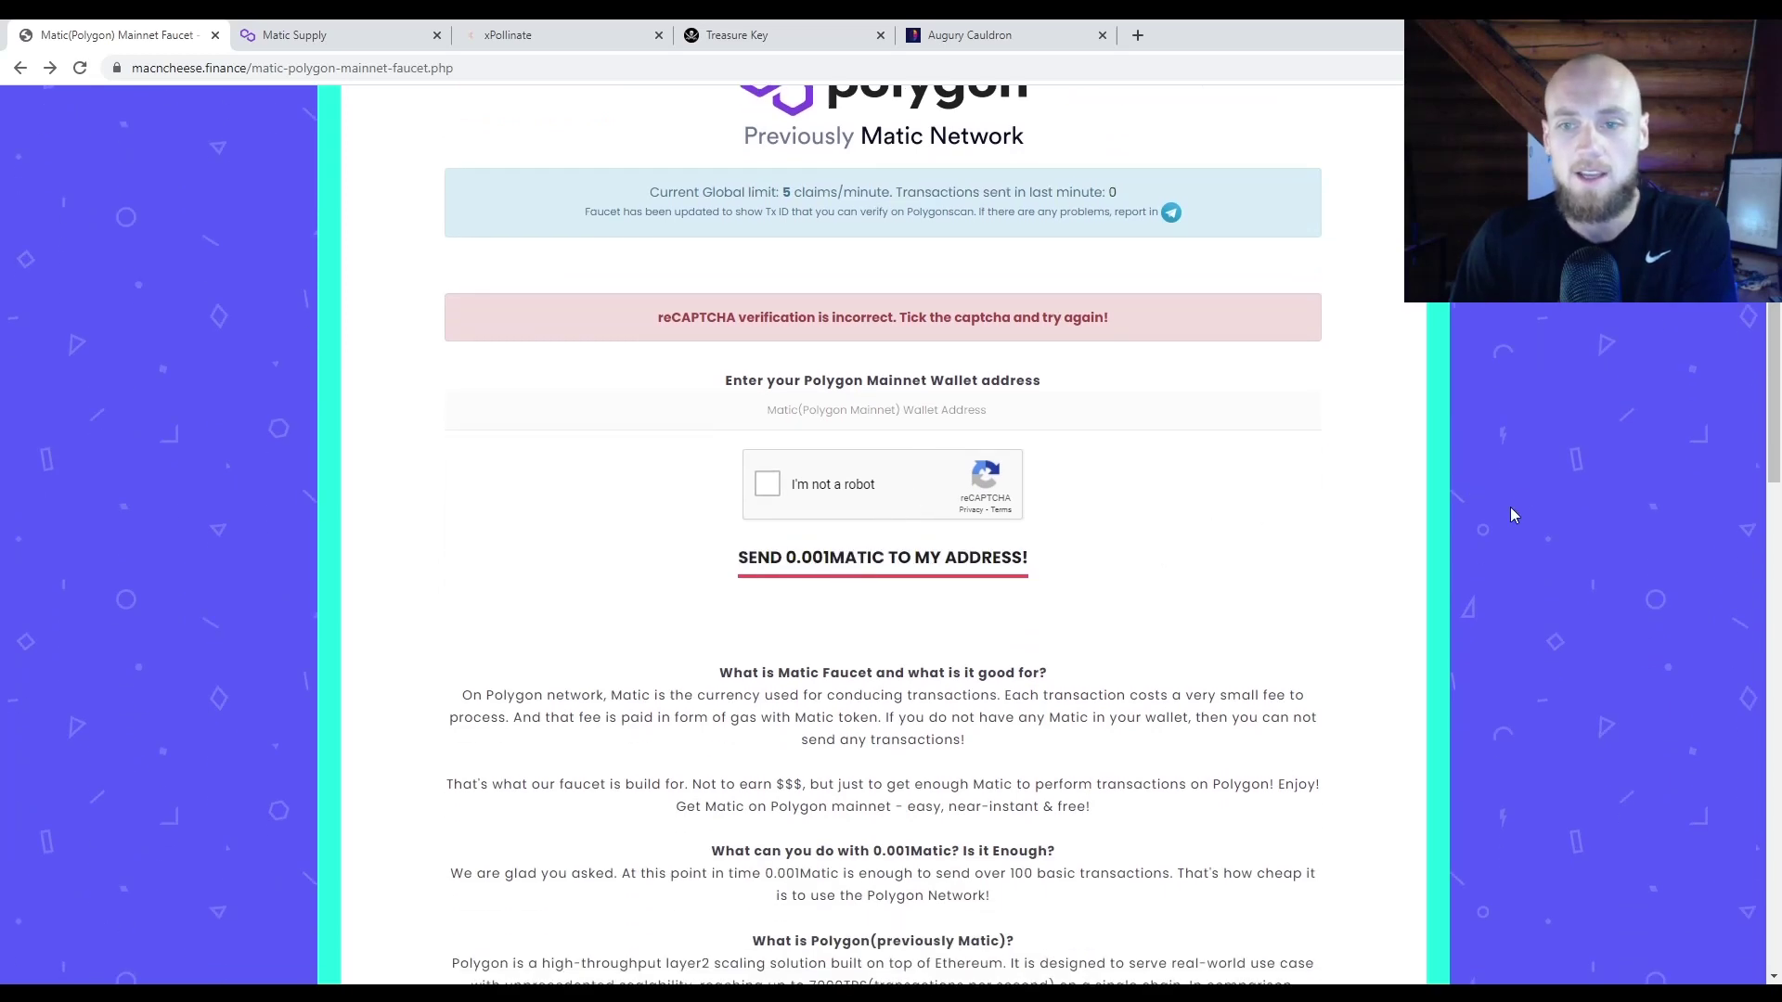
scroll(1512, 509, "down", 1)
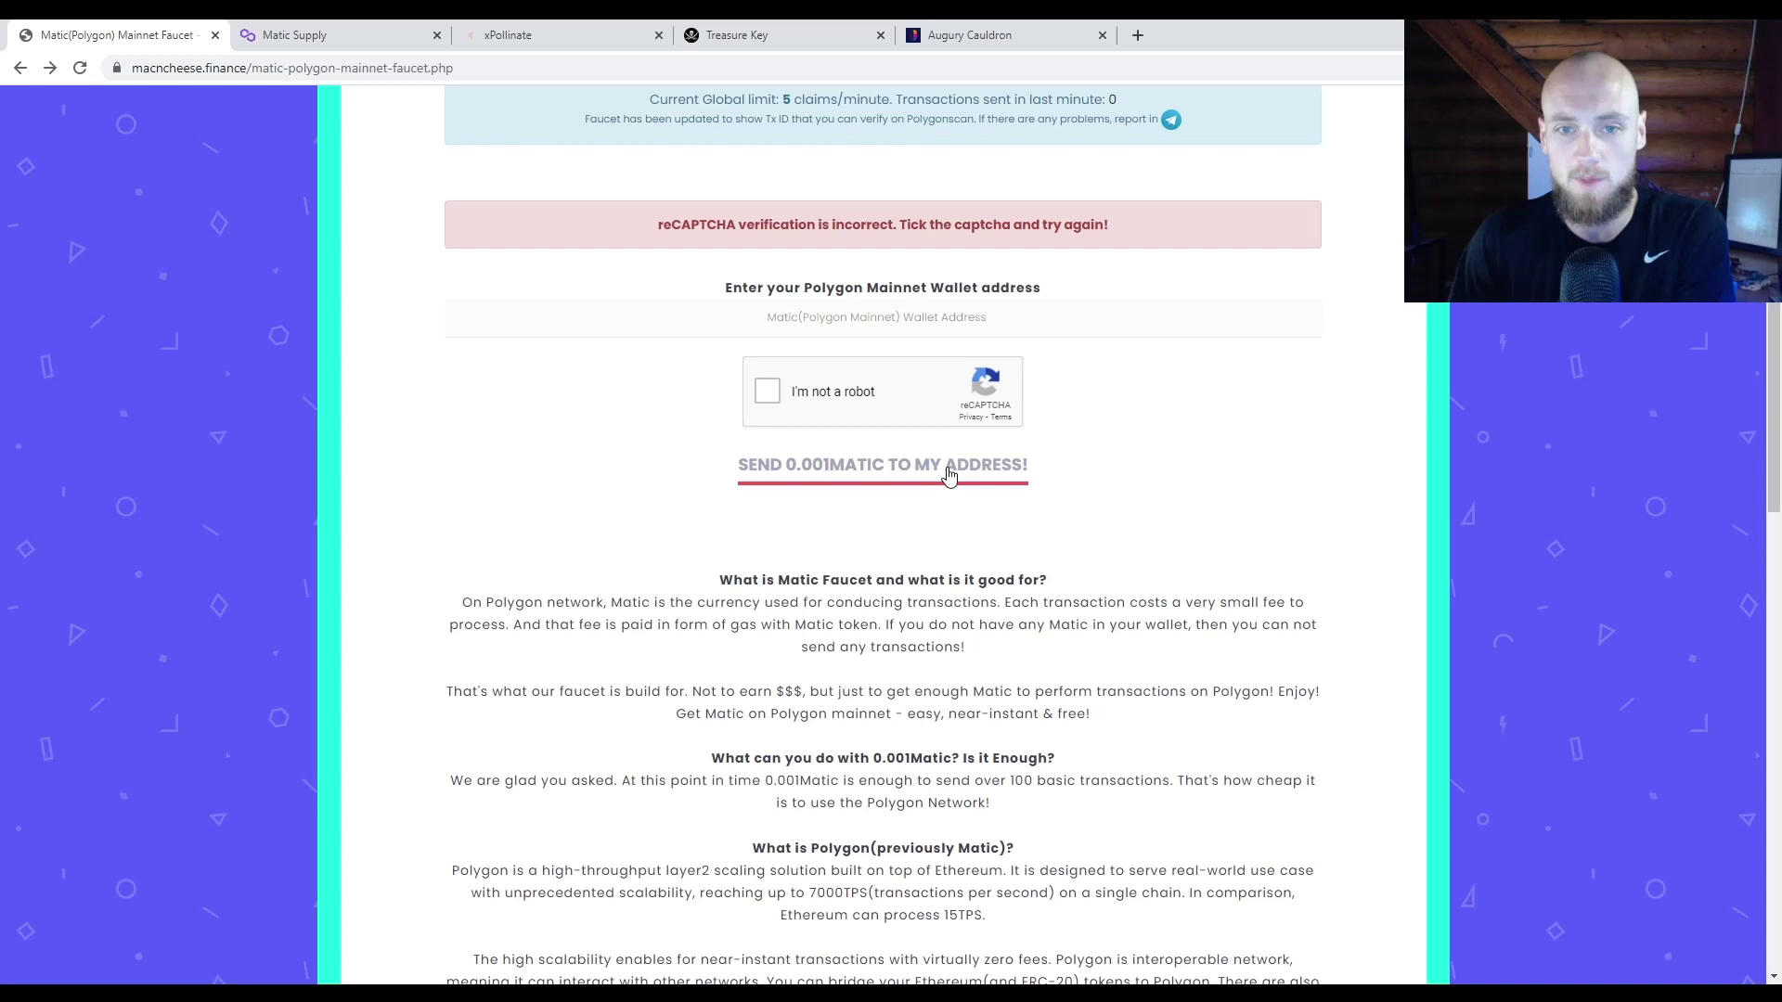
scroll(1228, 514, "down", 1)
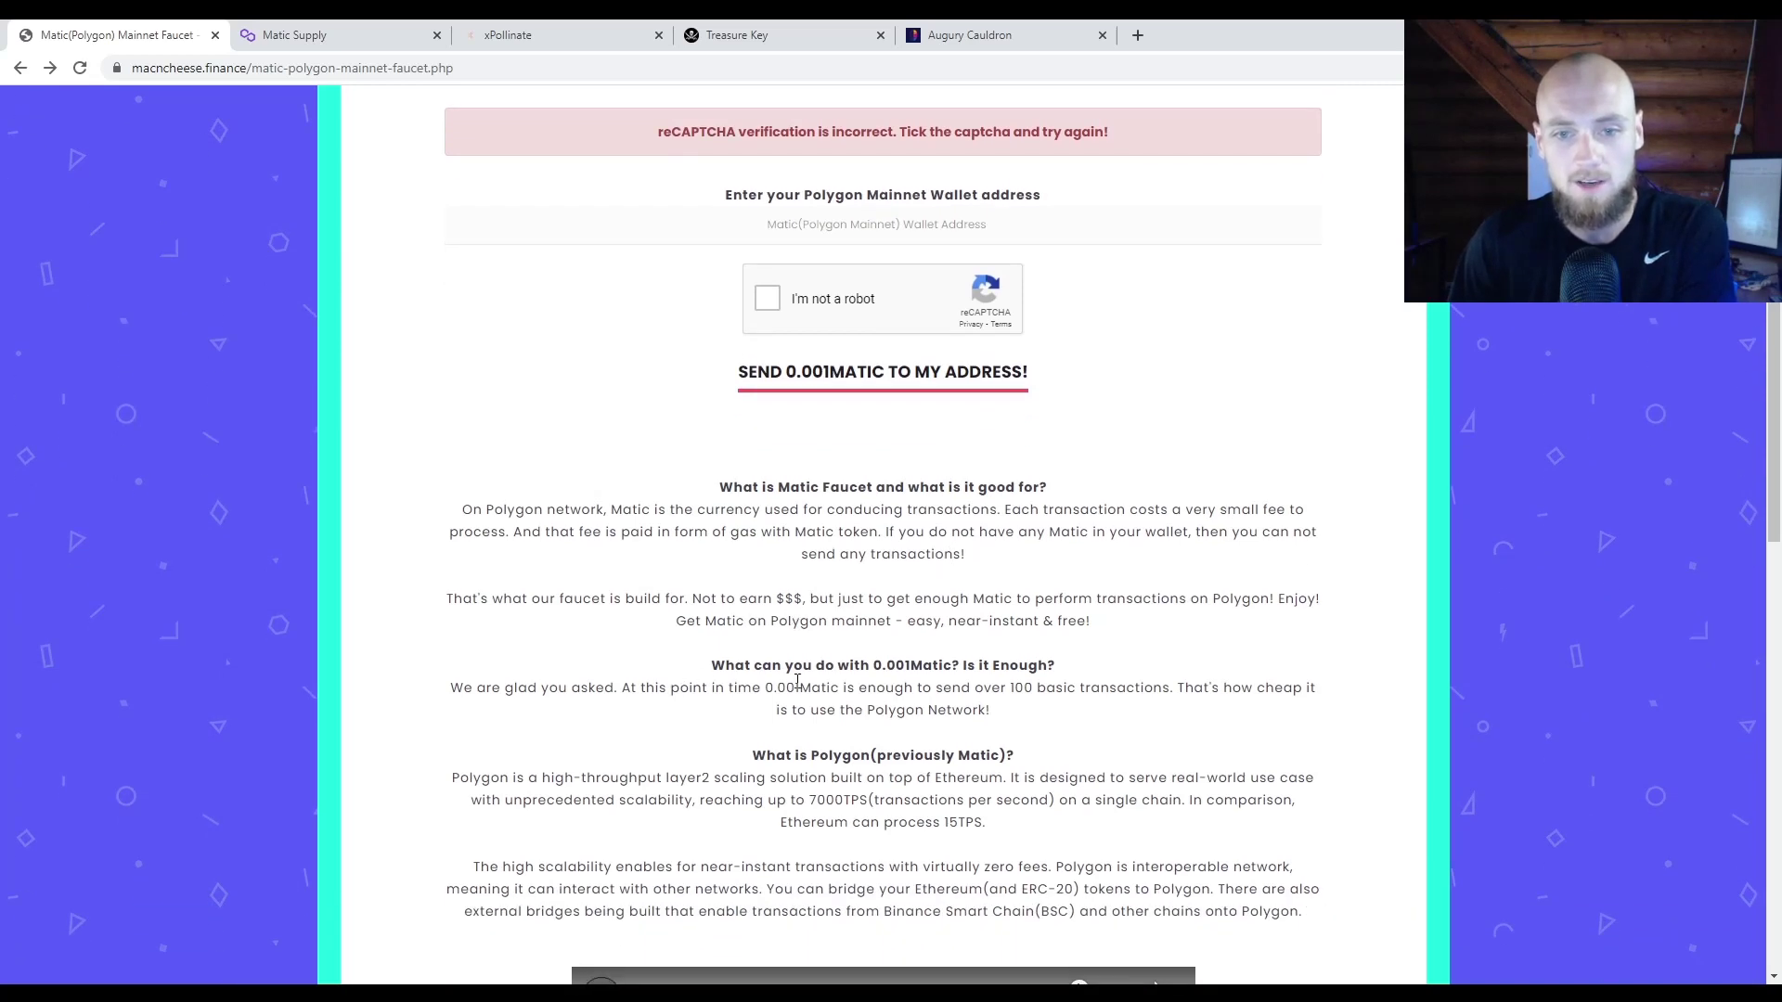
left_click_drag(775, 687, 1111, 696)
left_click(1139, 684)
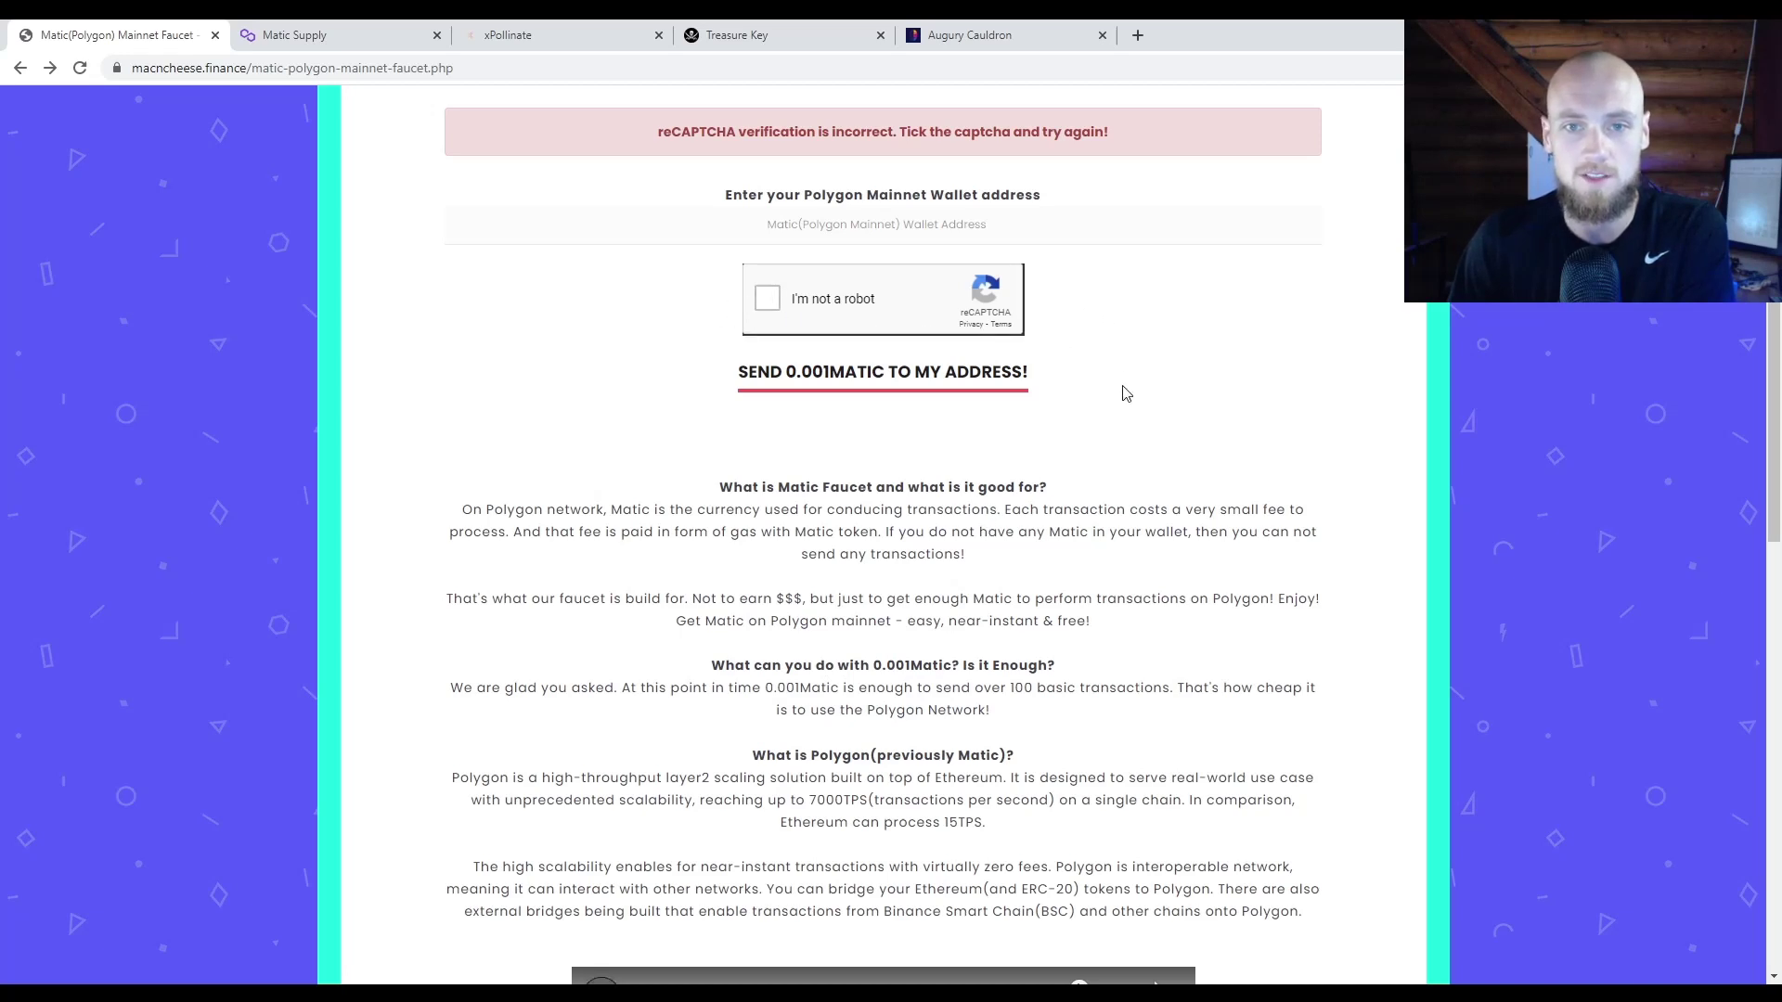
Step: Start the reCAPTCHA check on the 0.001 MATIC claim form, then dismiss the image challenge
scroll(1126, 393, "up", 5)
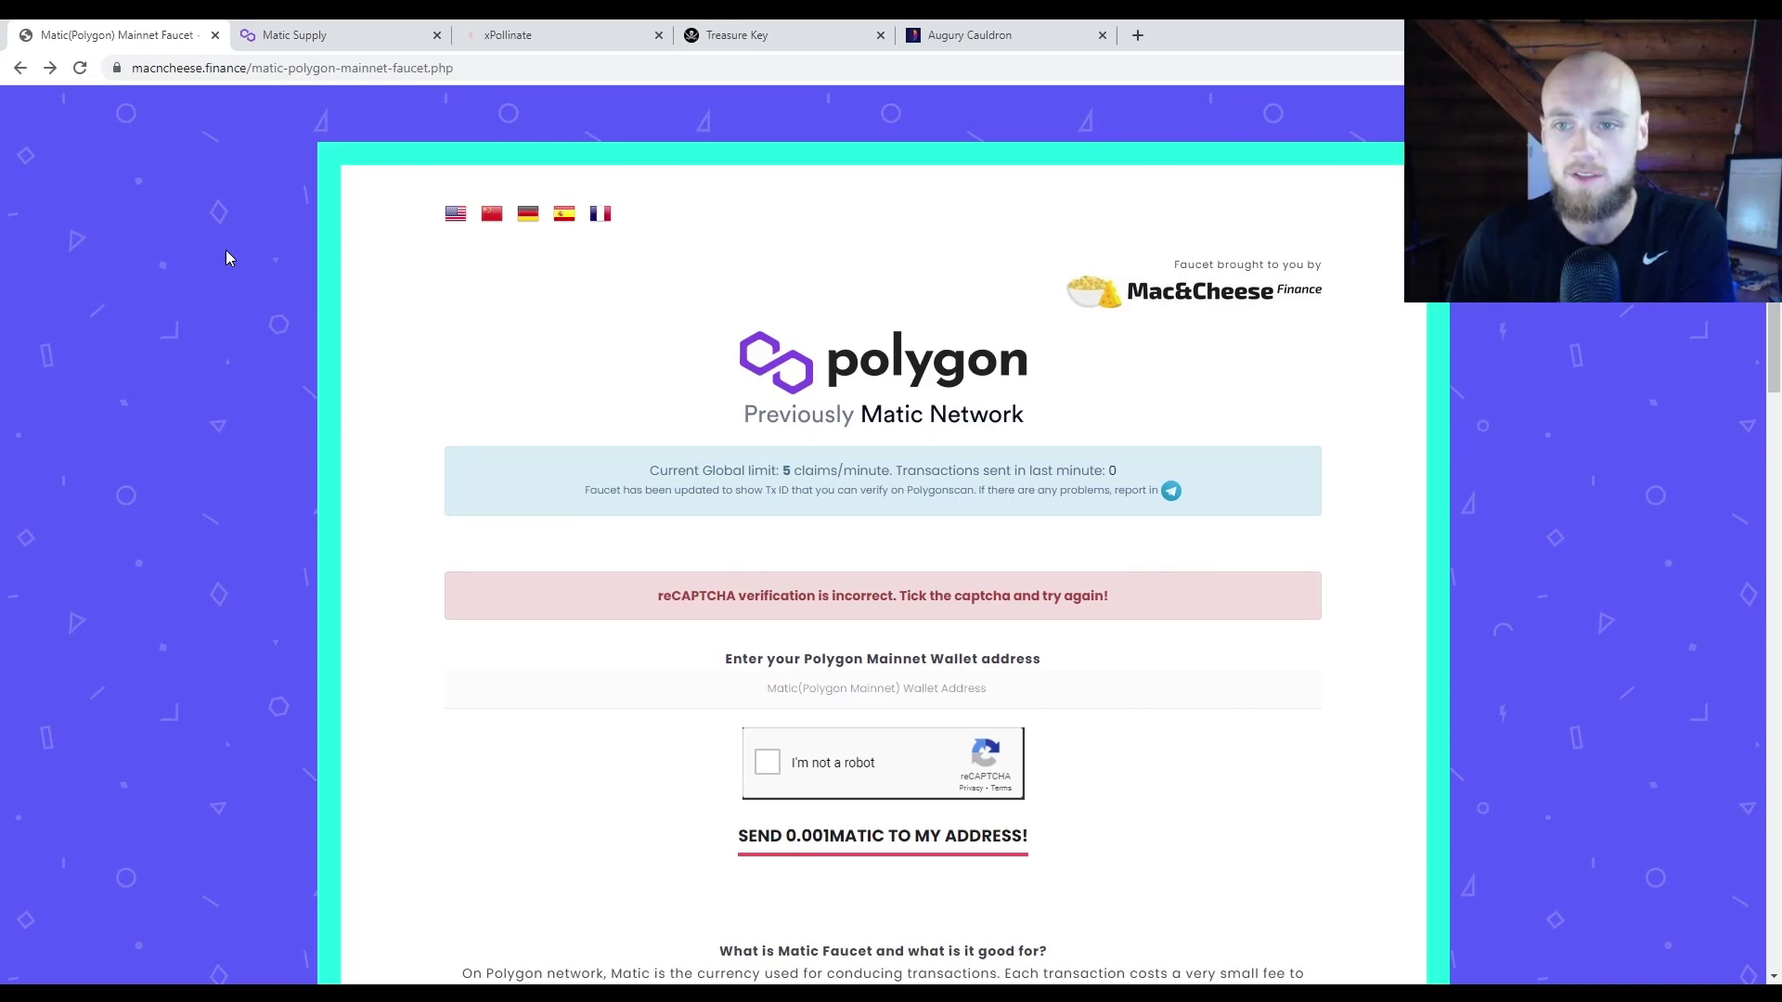
scroll(663, 674, "down", 1)
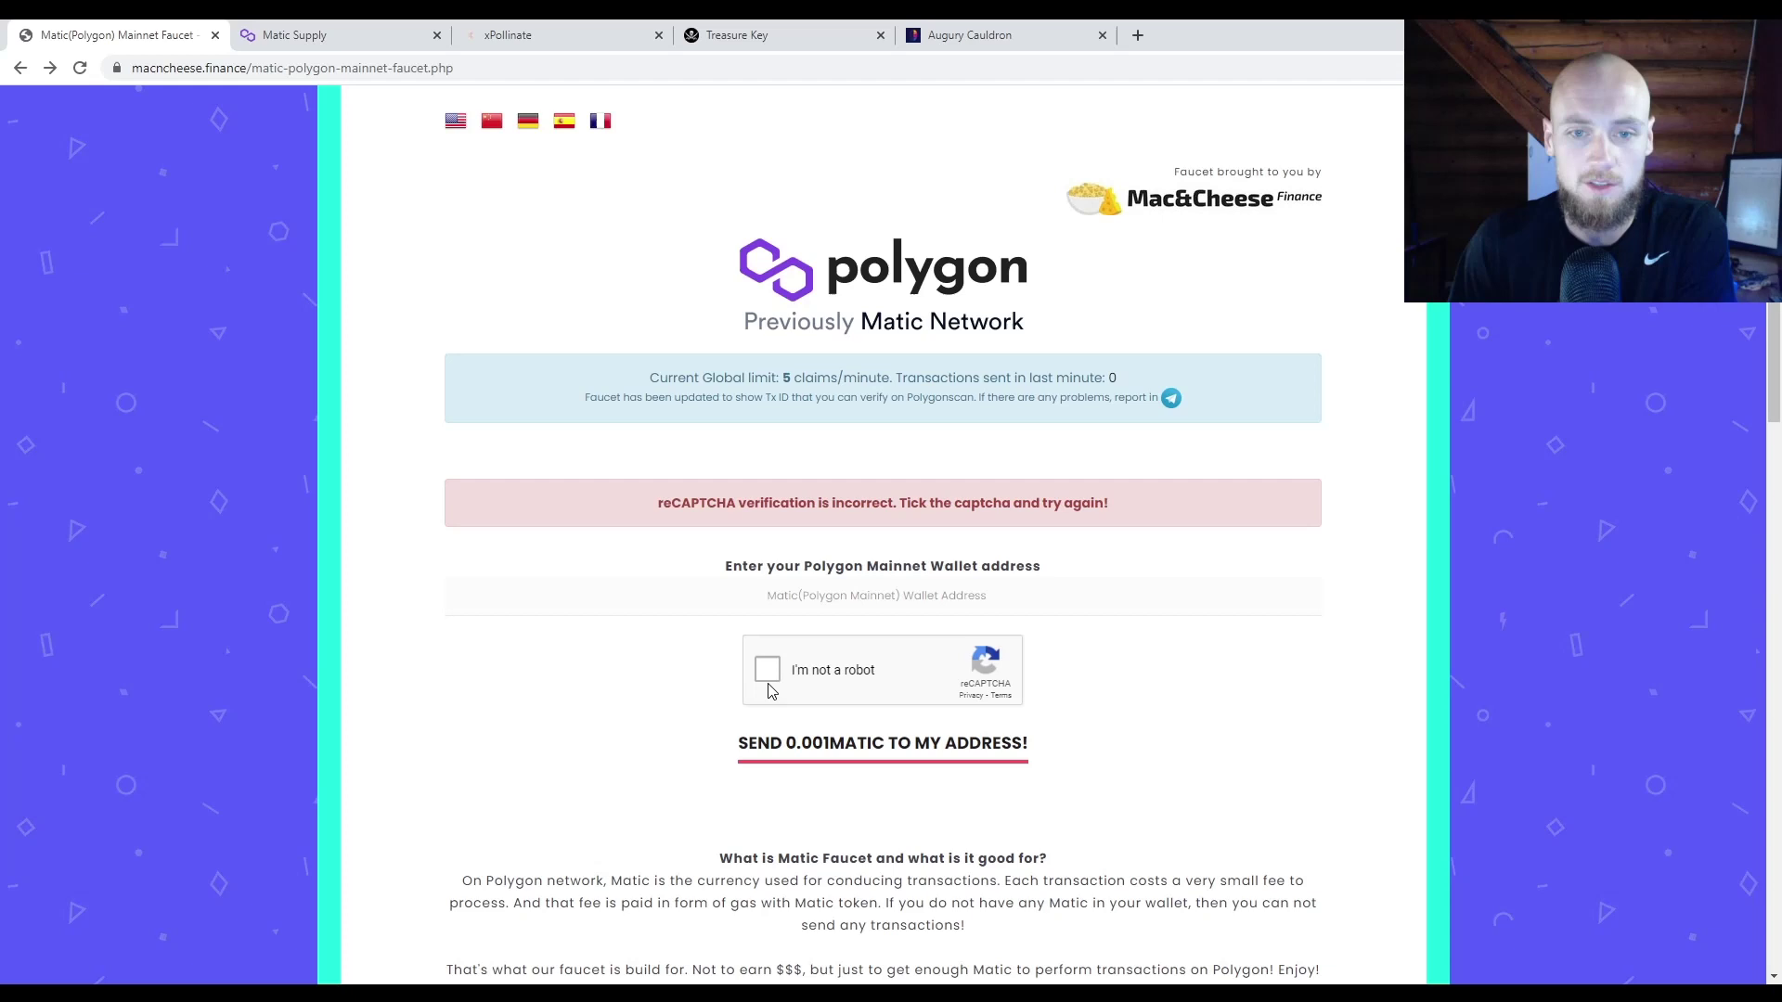
left_click(767, 670)
left_click(565, 628)
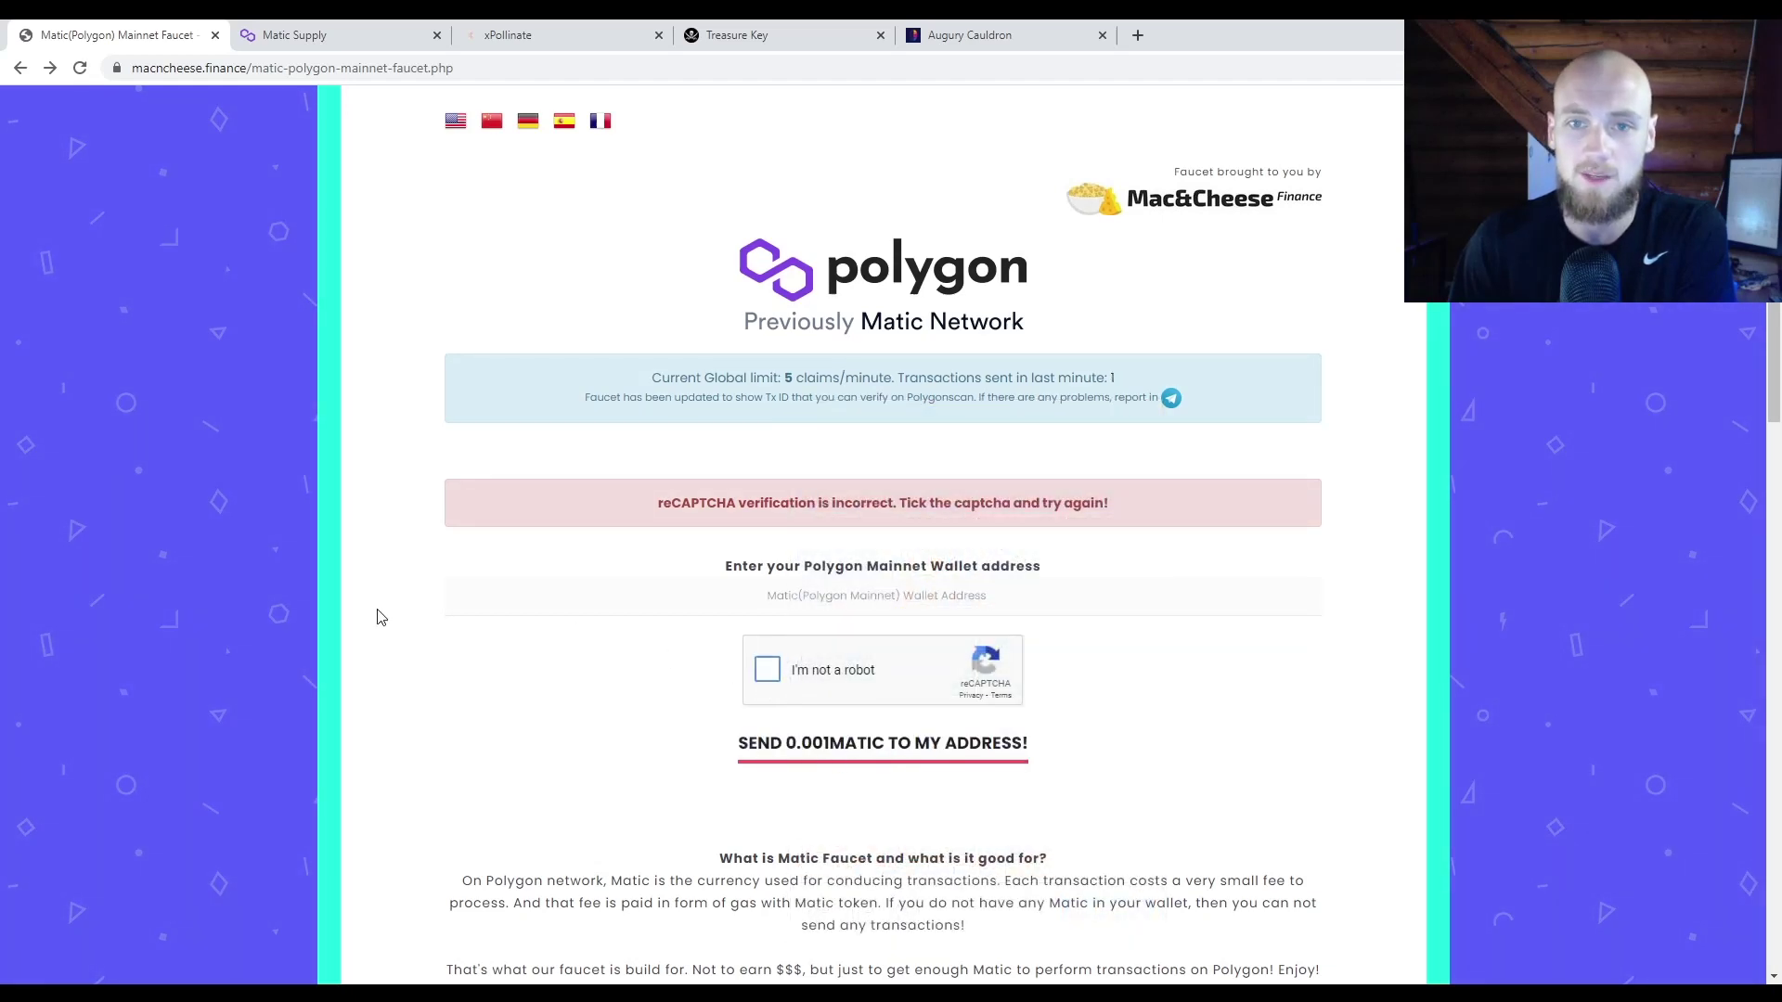
scroll(322, 303, "up", 1)
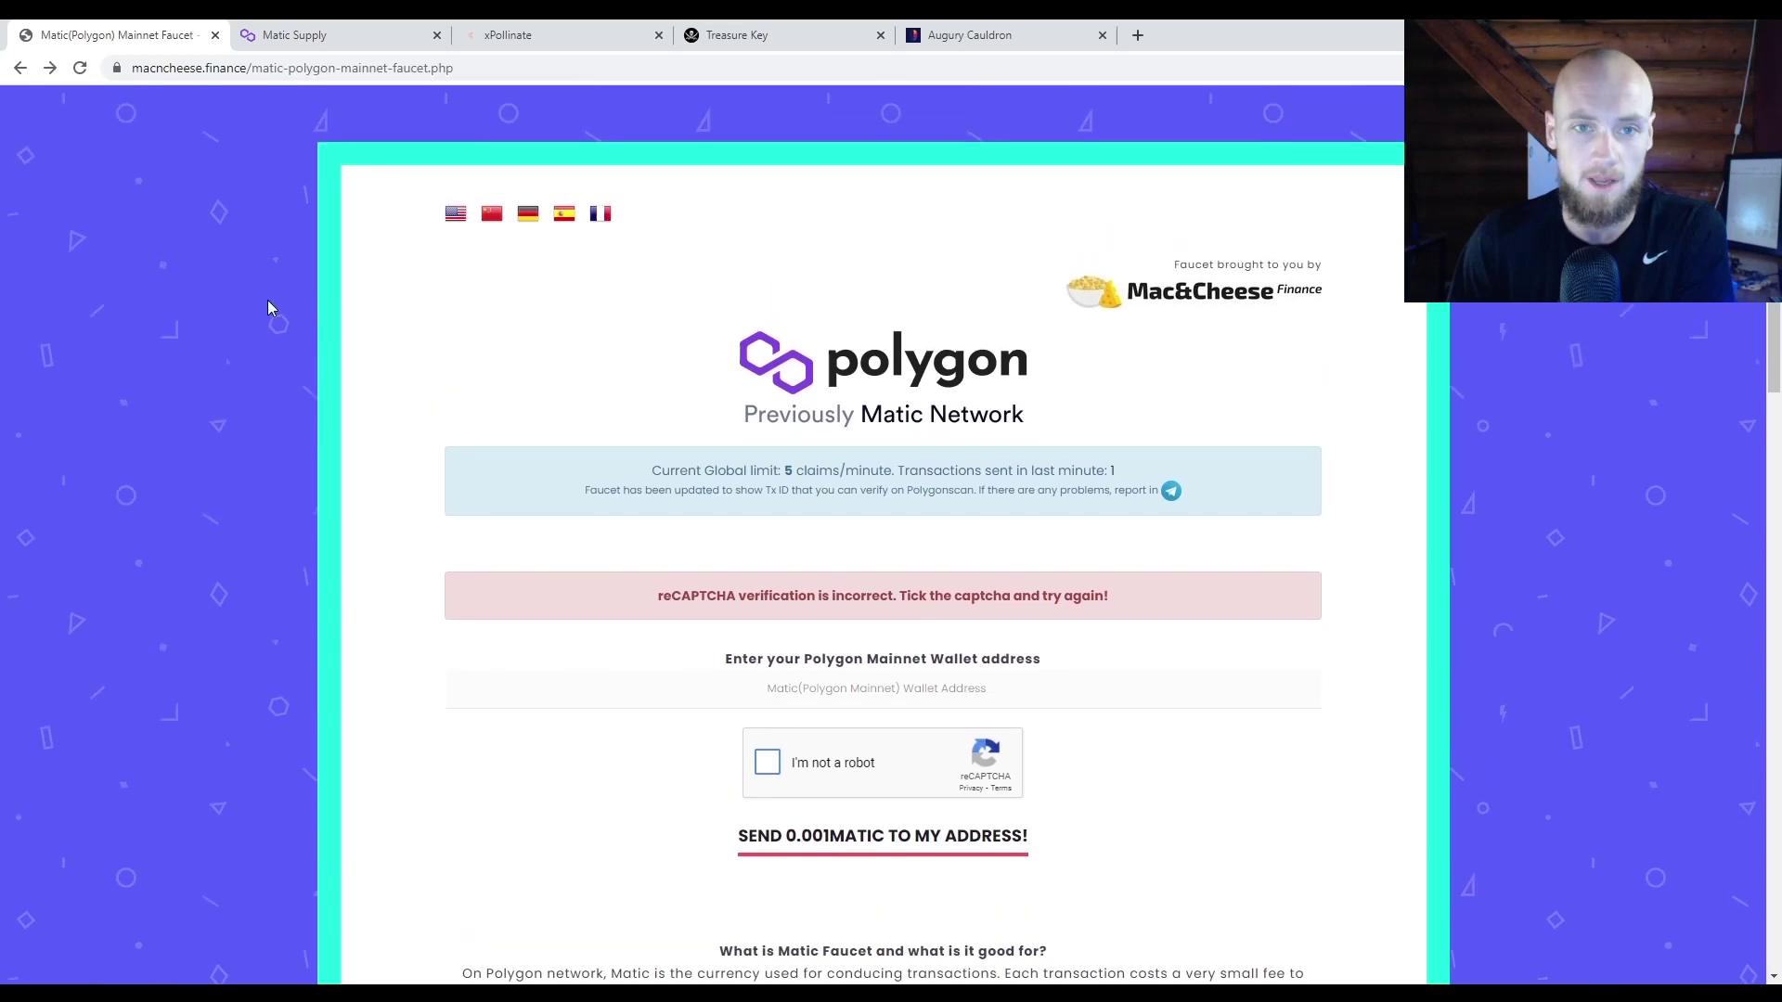
Step: Close the Mac&Cheese faucet tab to reveal Matic Supply's Polygon Faucet page
left_click(216, 36)
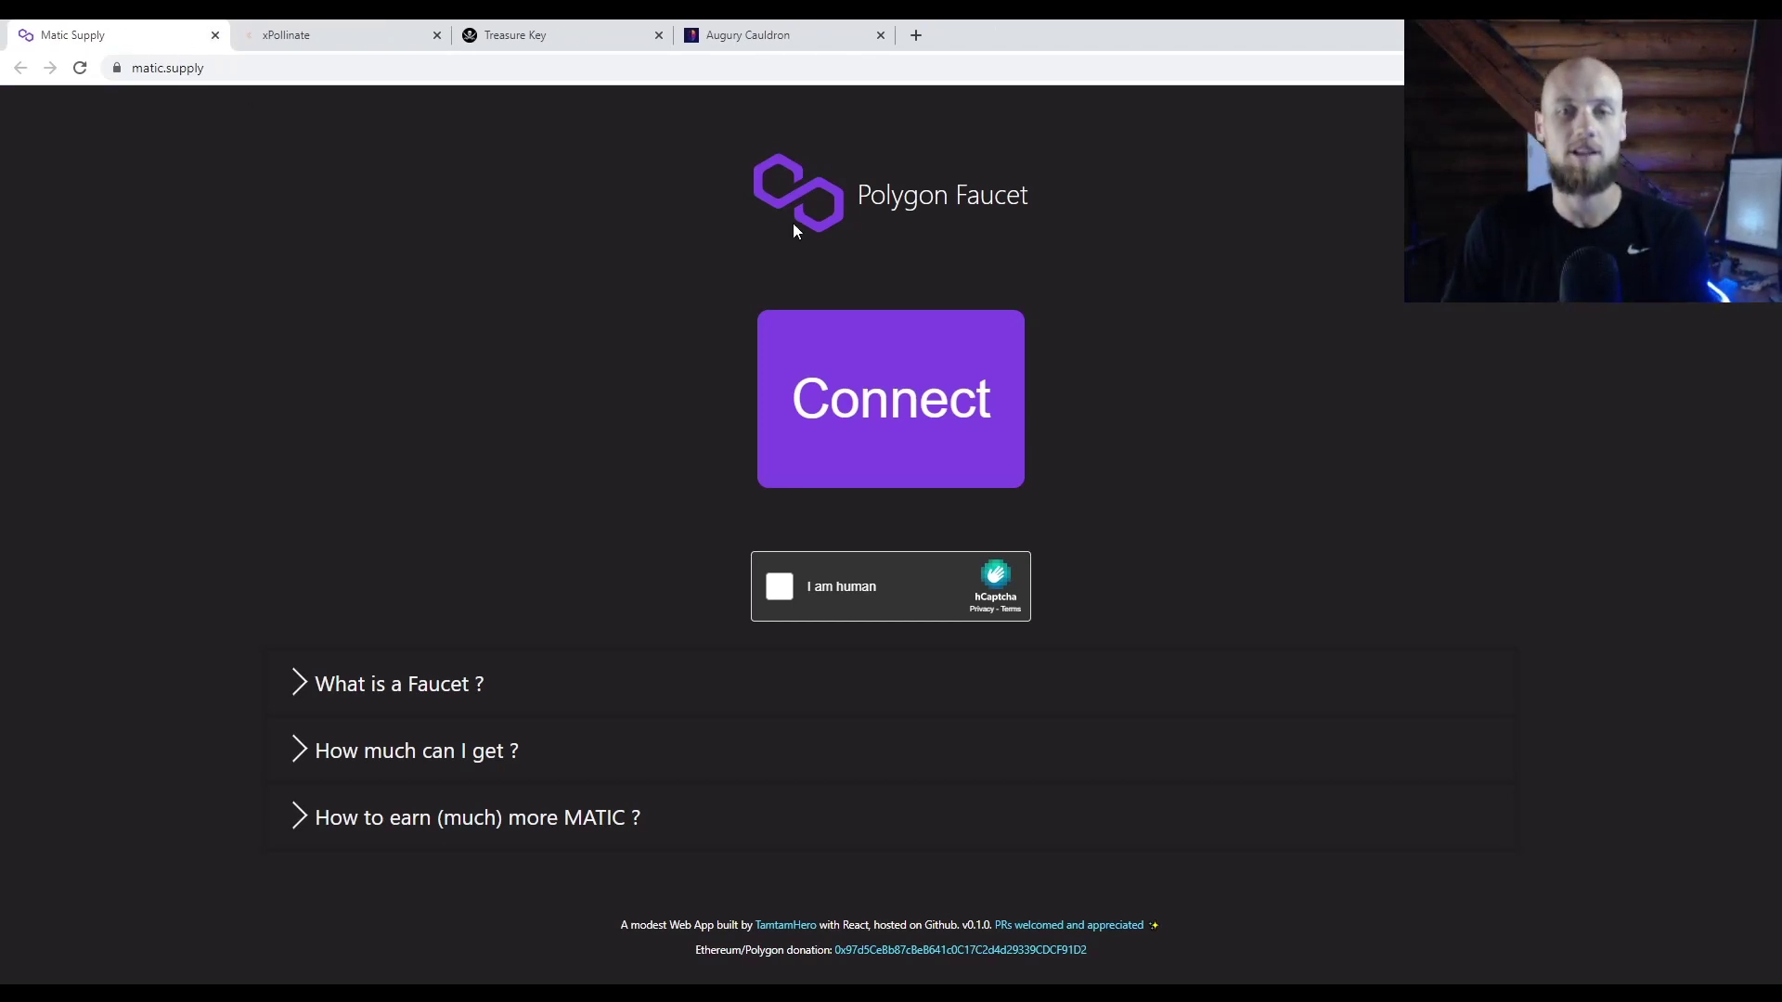
left_click_drag(725, 181, 1094, 185)
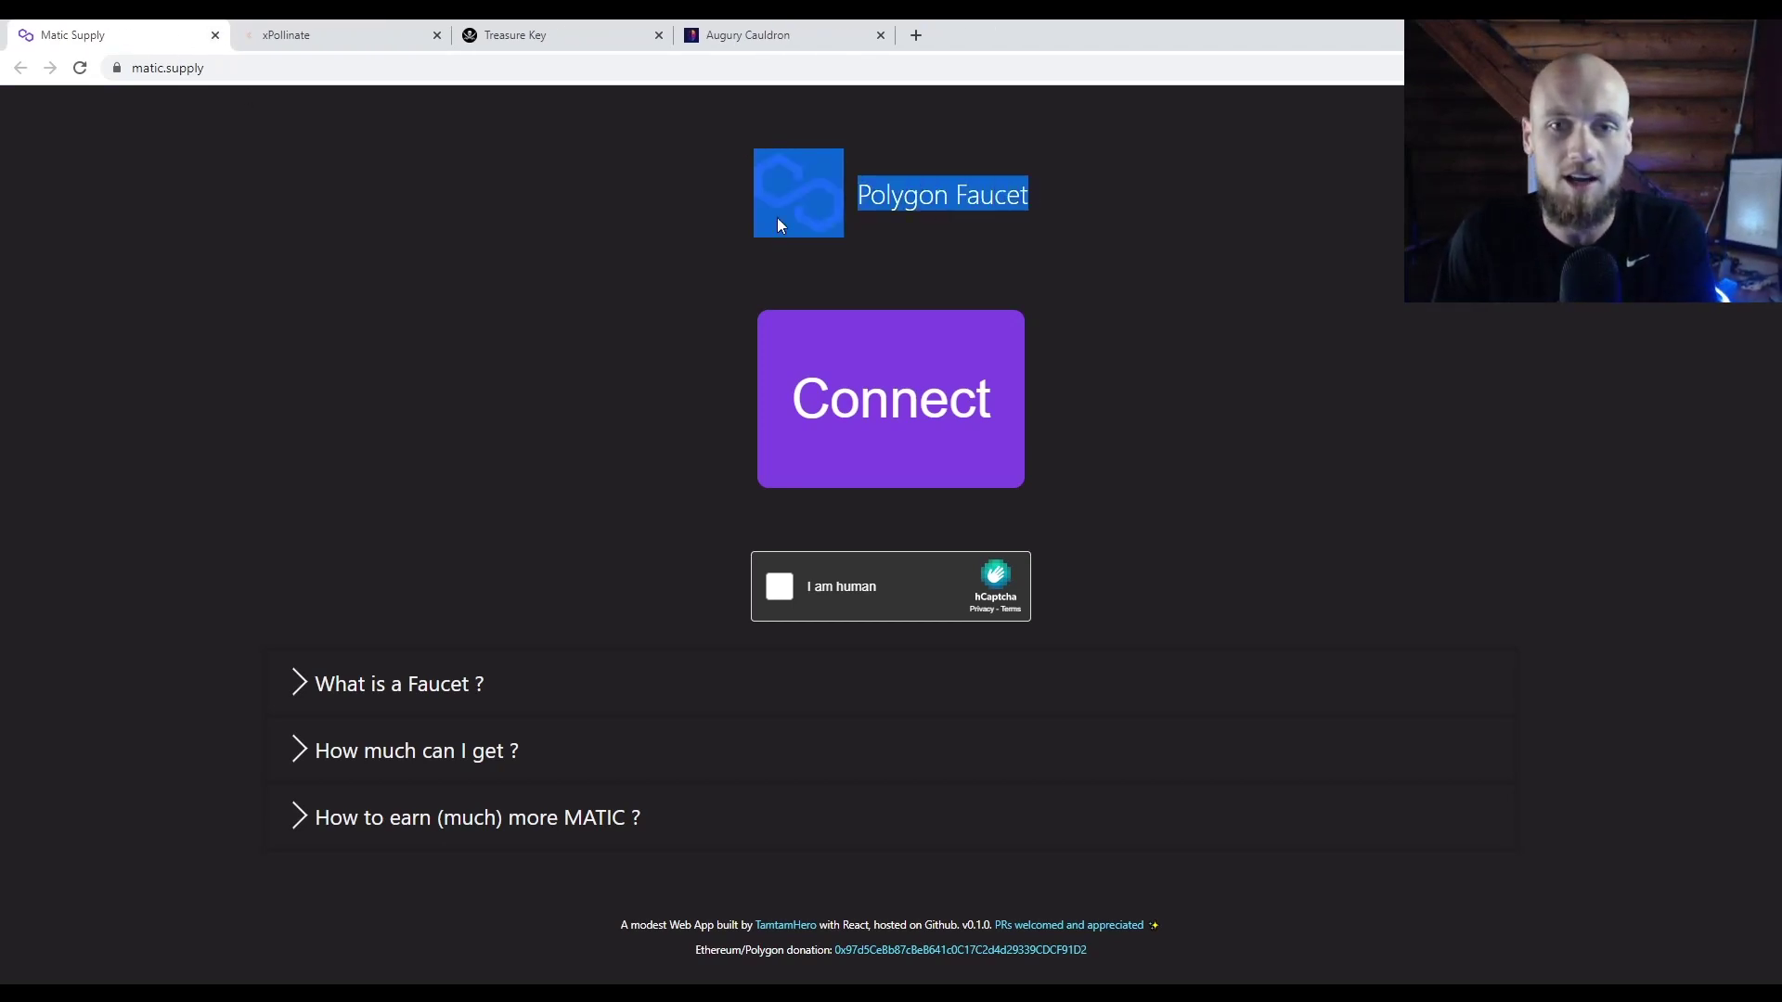
left_click(569, 206)
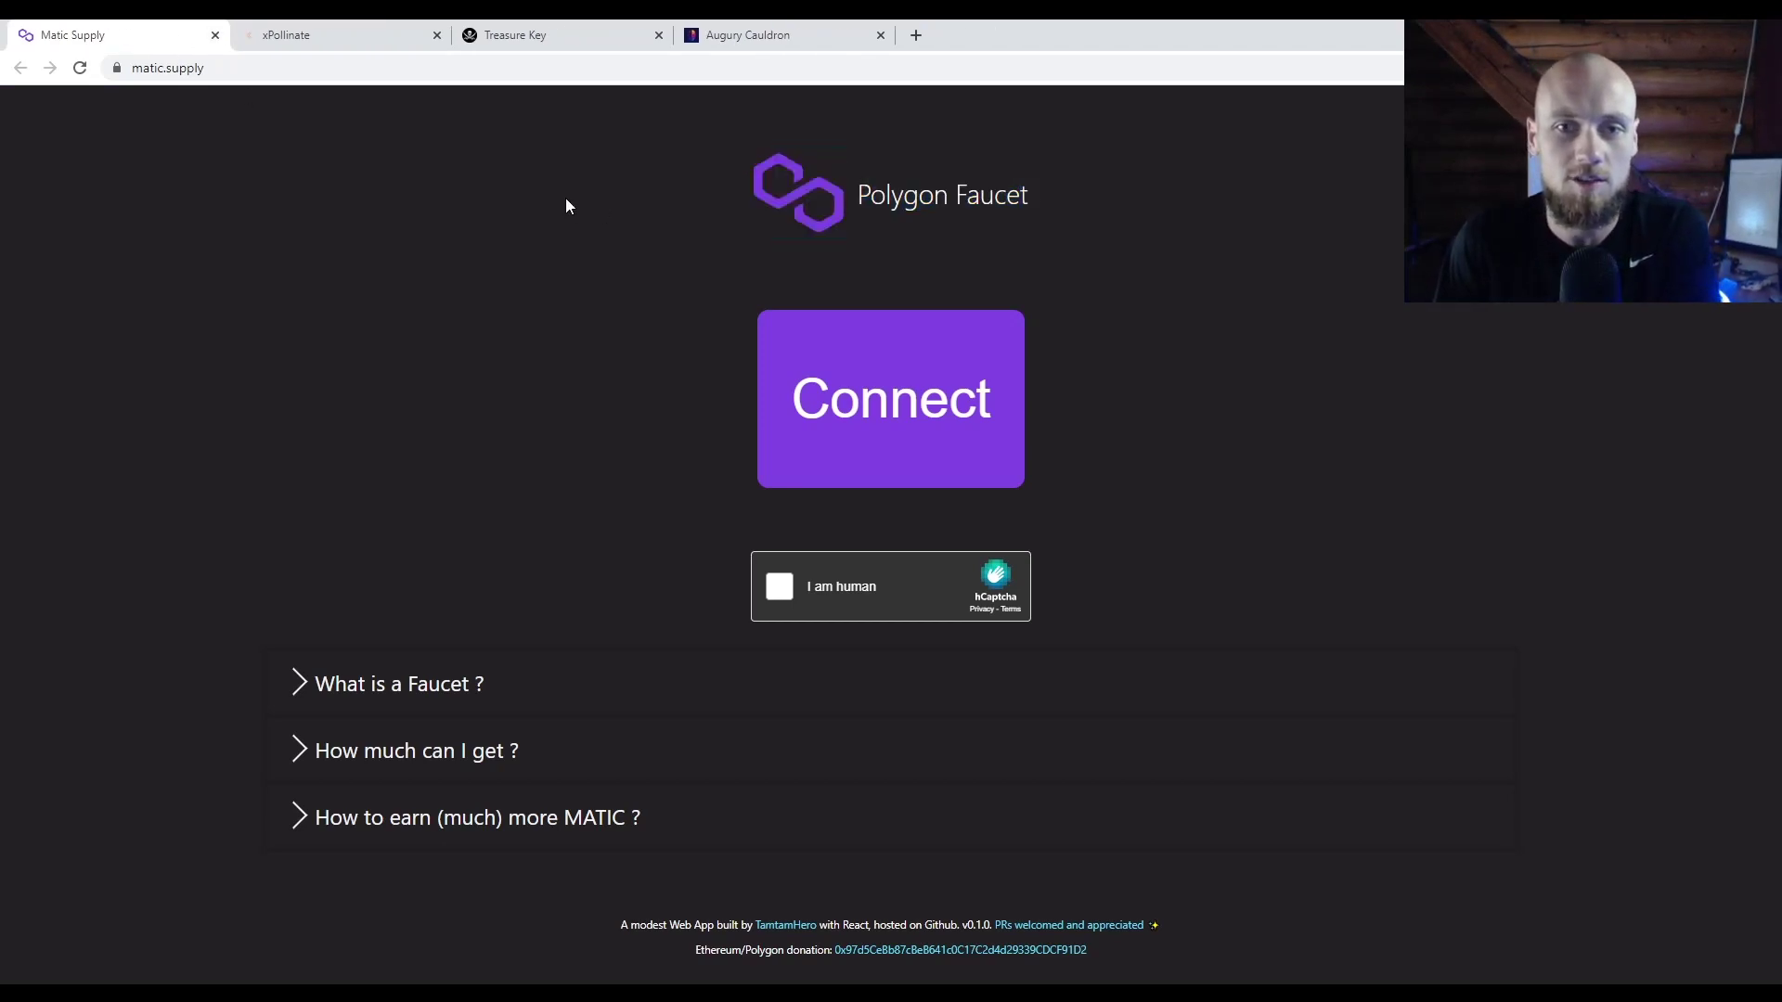
Step: Close the Matic Supply faucet and confirm USDC bridging to Matic Mainnet in xPollinate
left_click(216, 37)
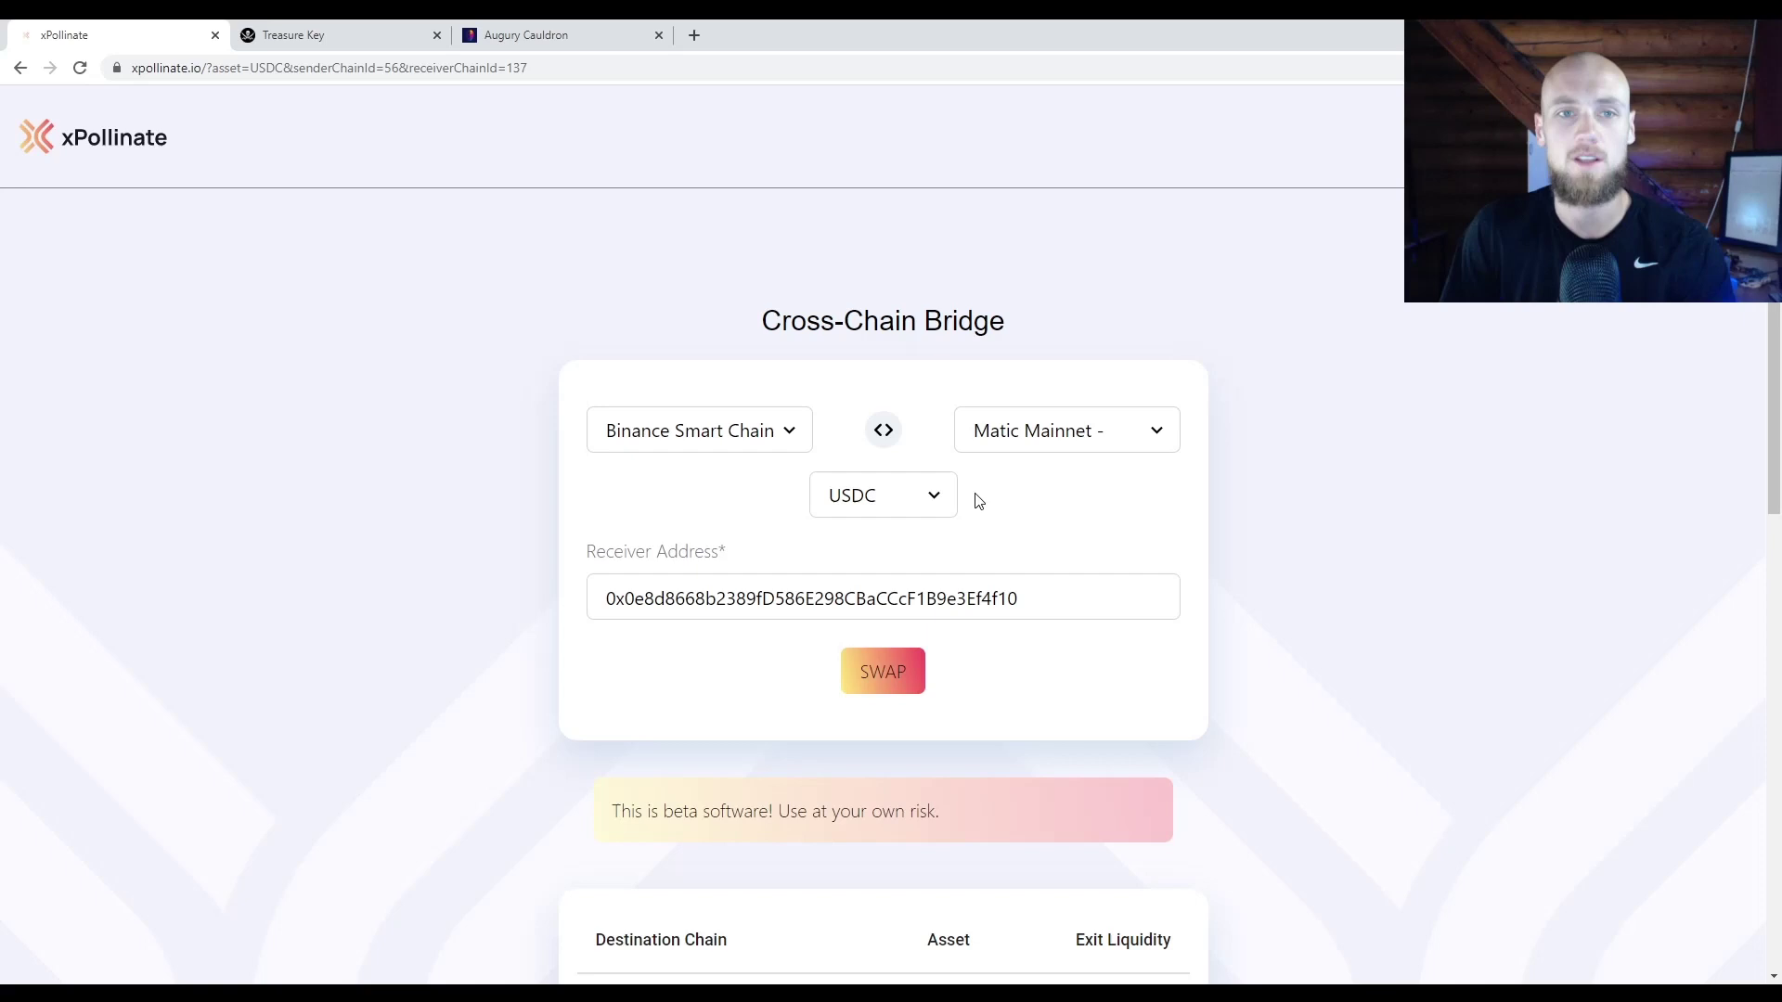
left_click(910, 501)
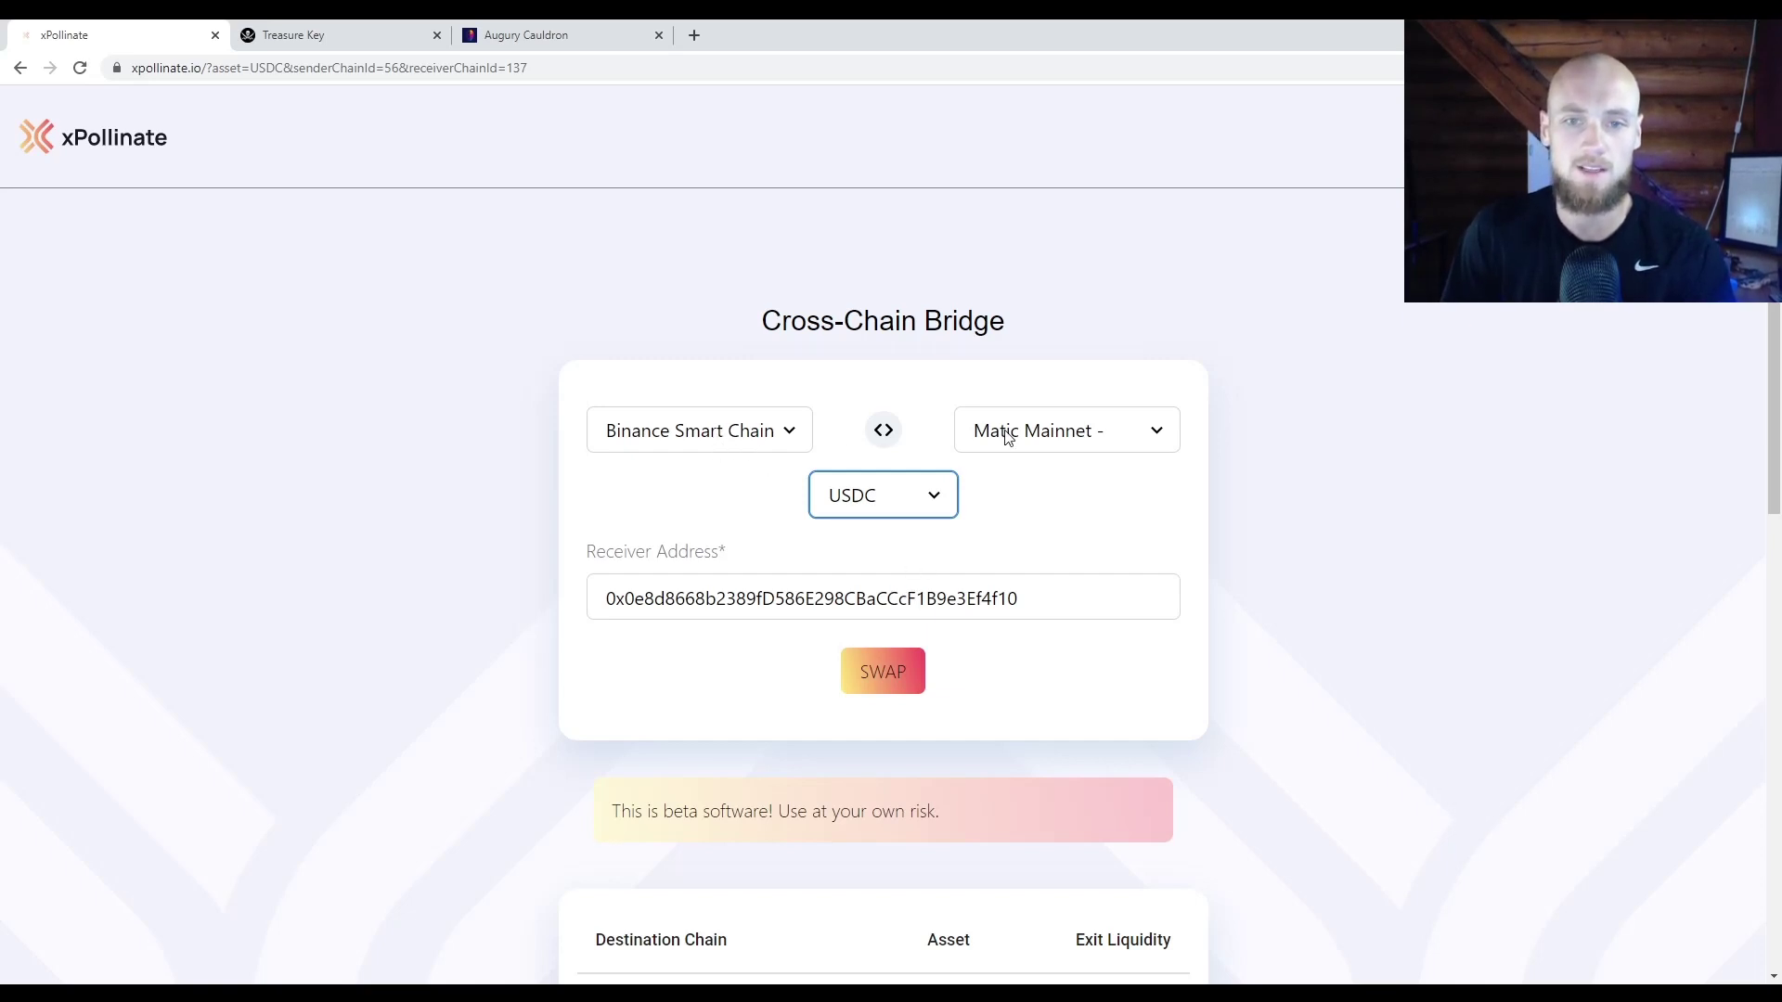
left_click(1072, 437)
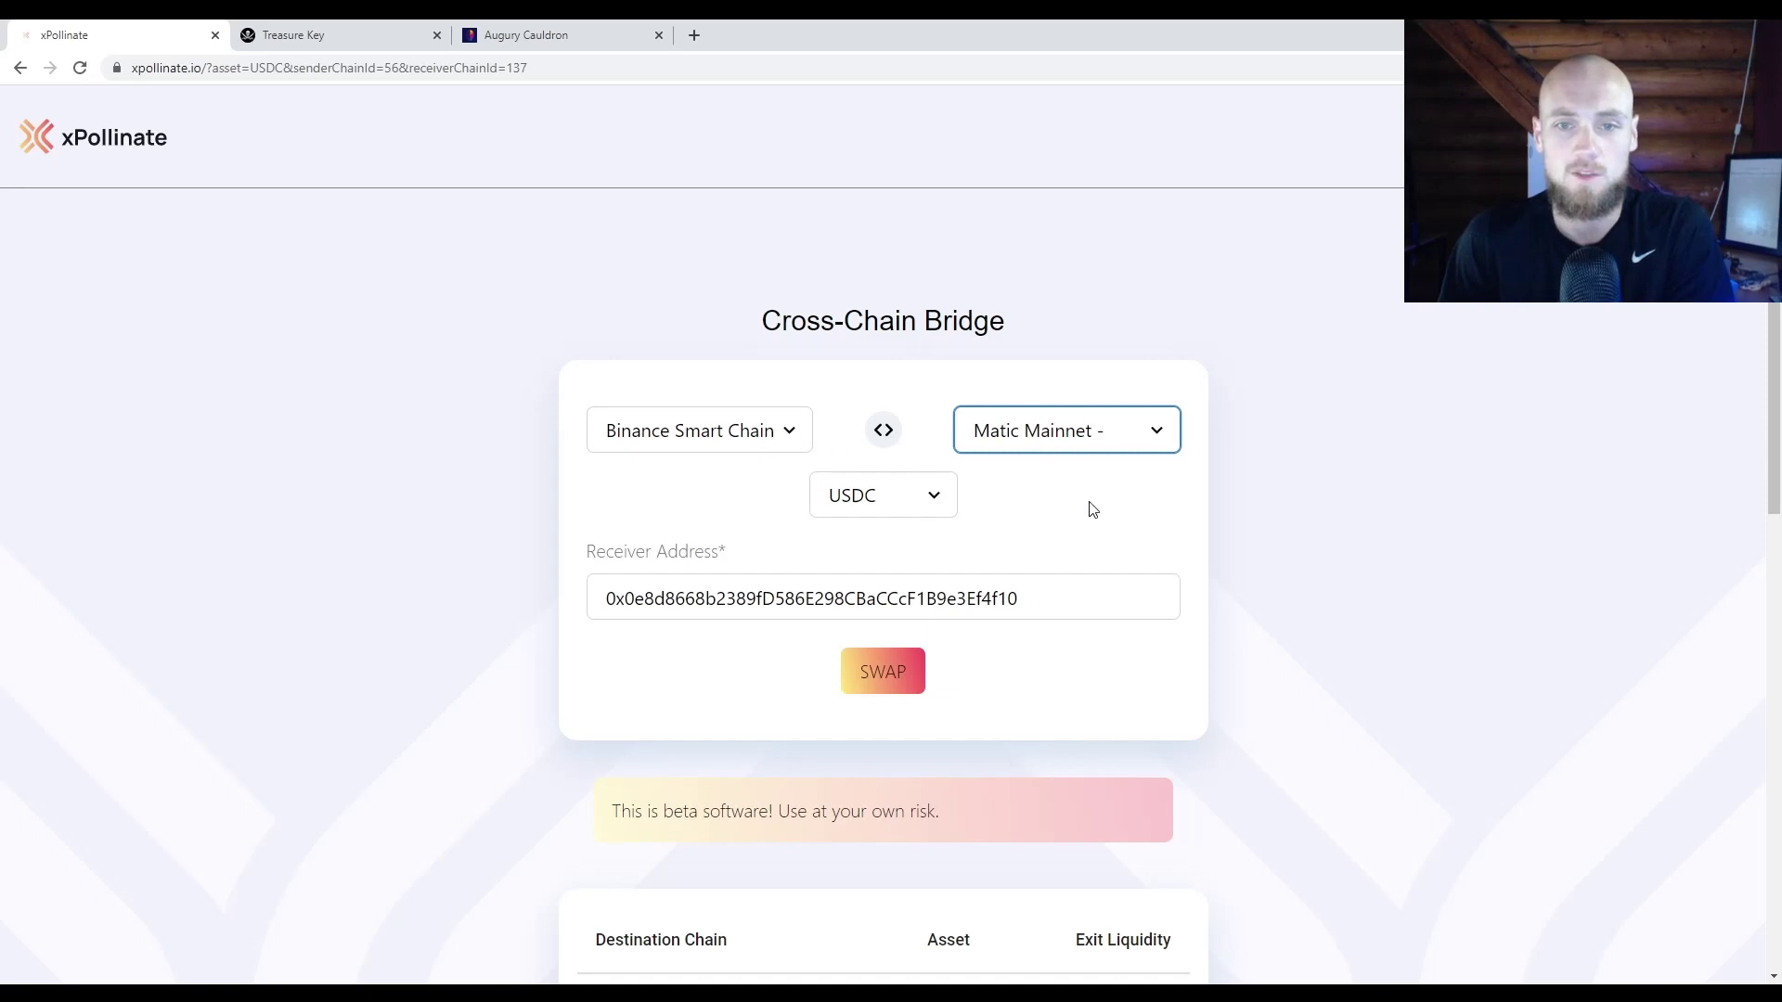
left_click(1091, 513)
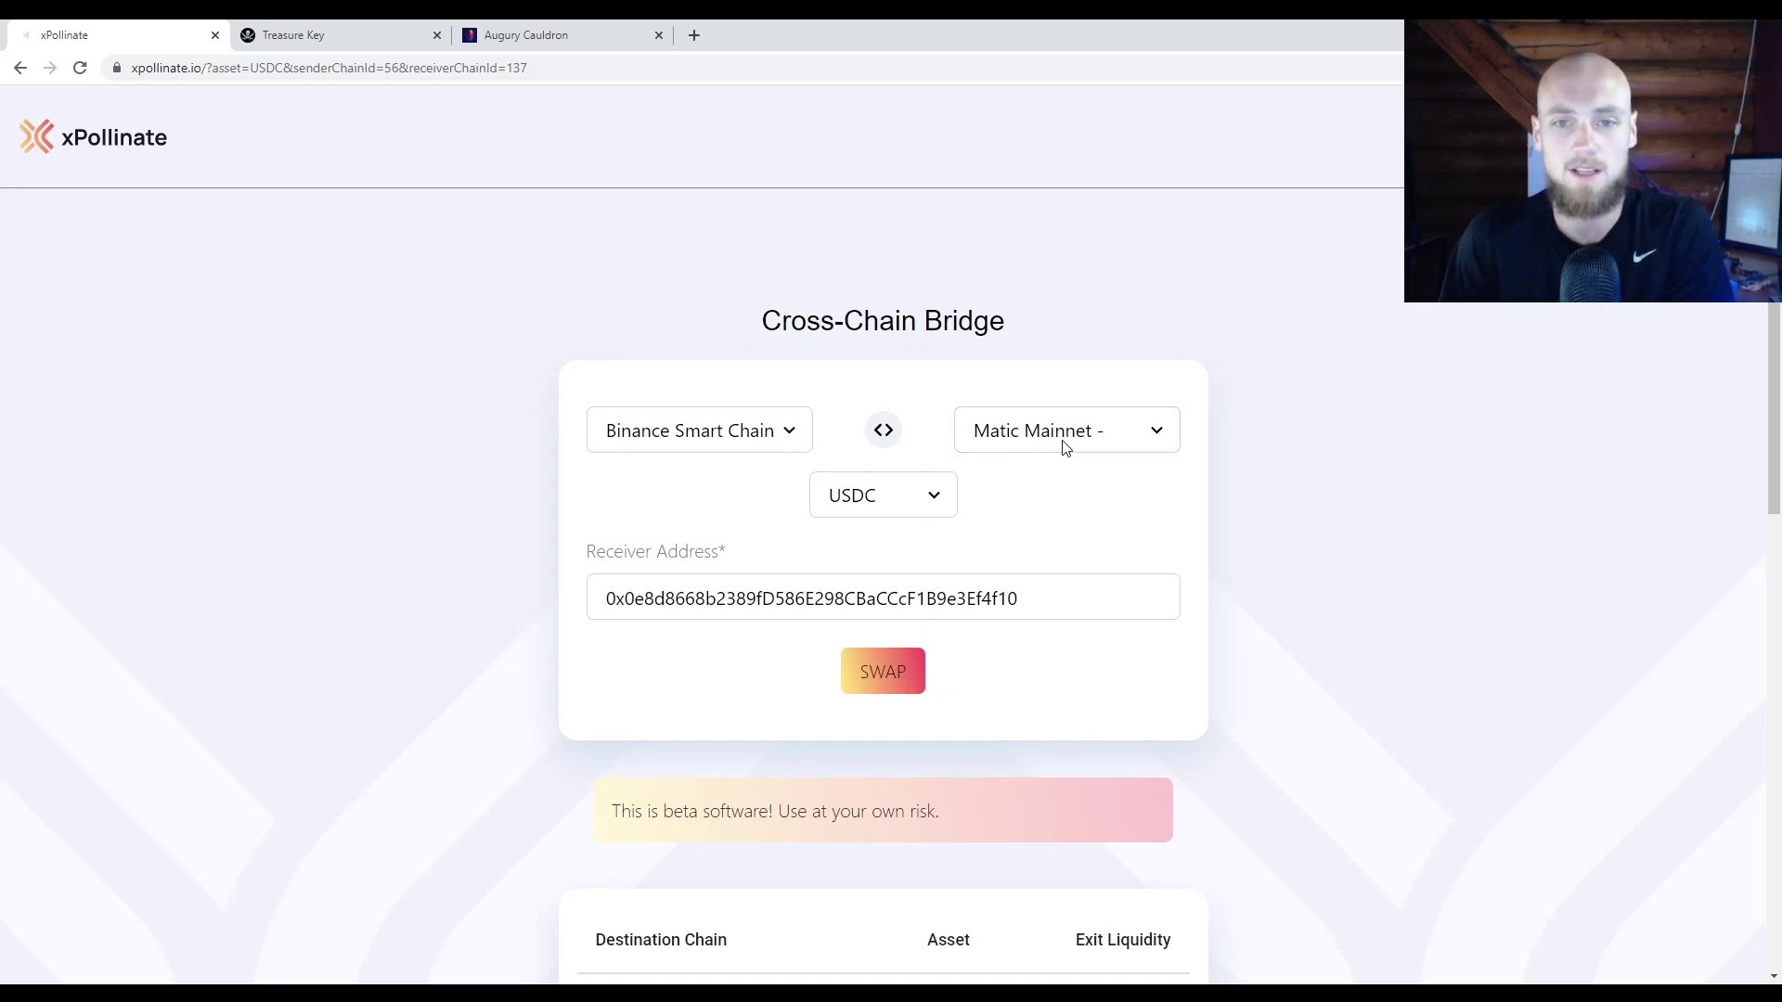
Step: Check the receiving wallet address entered in the Receiver Address field
scroll(873, 504, "down", 1)
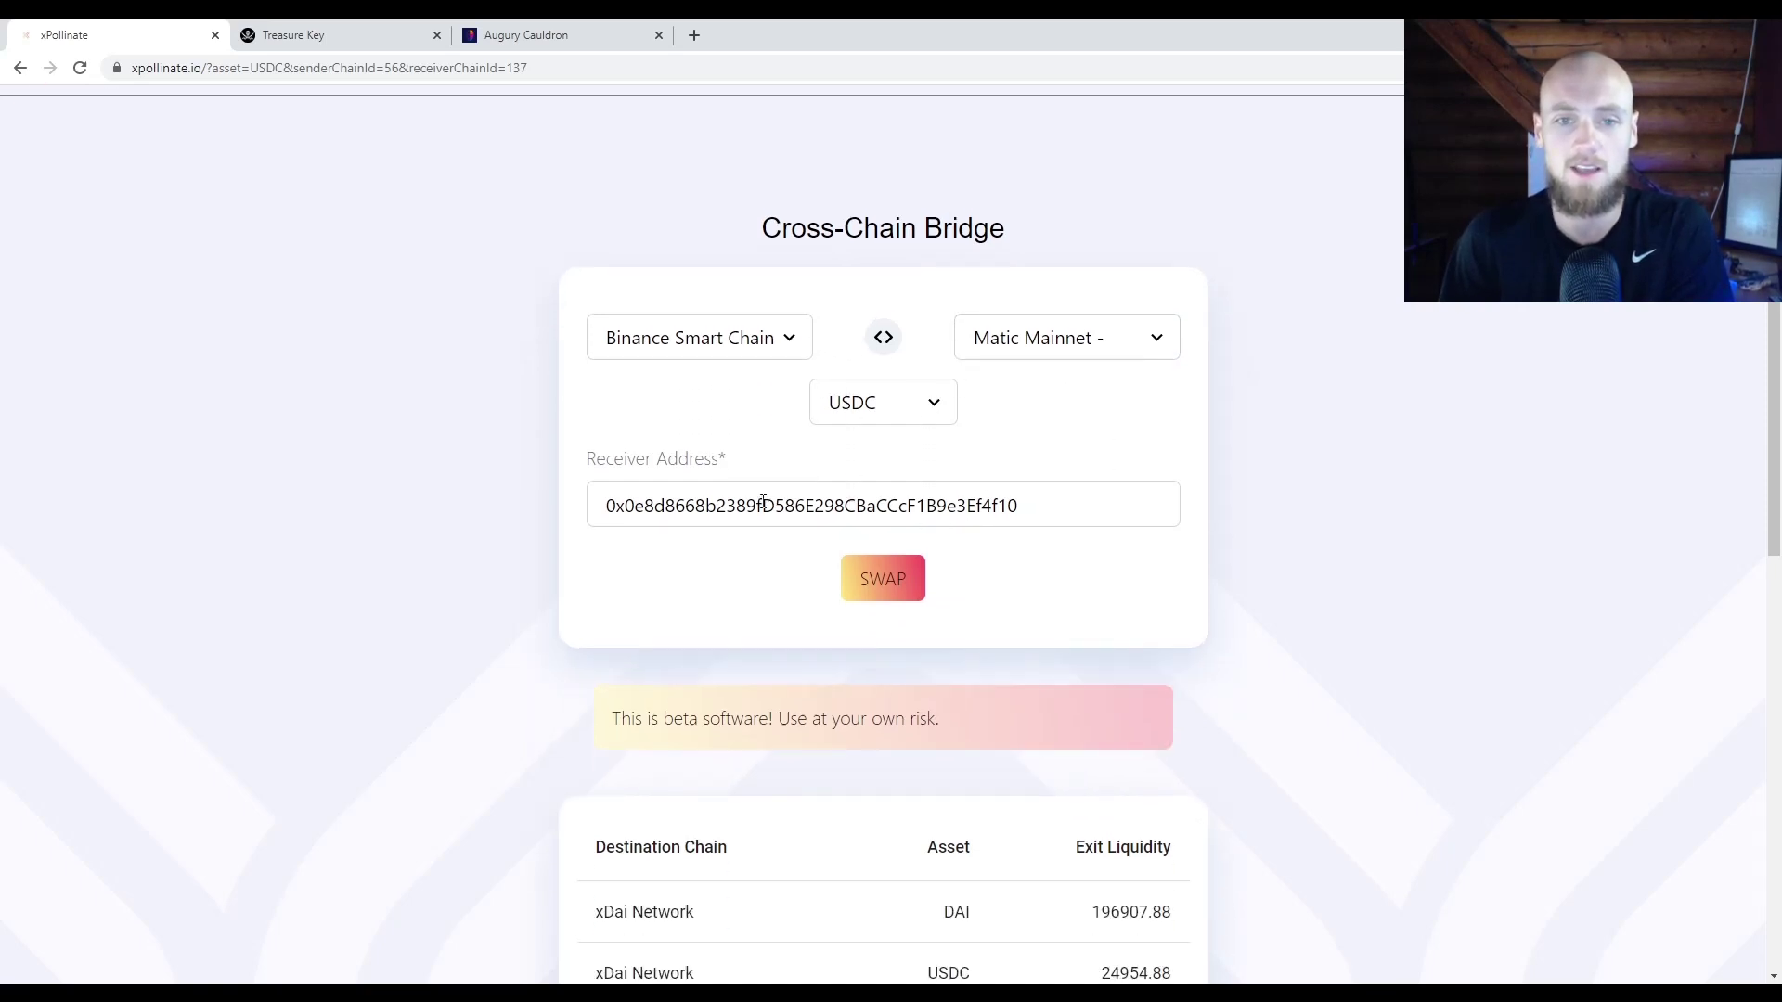
left_click_drag(611, 508, 1021, 509)
left_click(1047, 459)
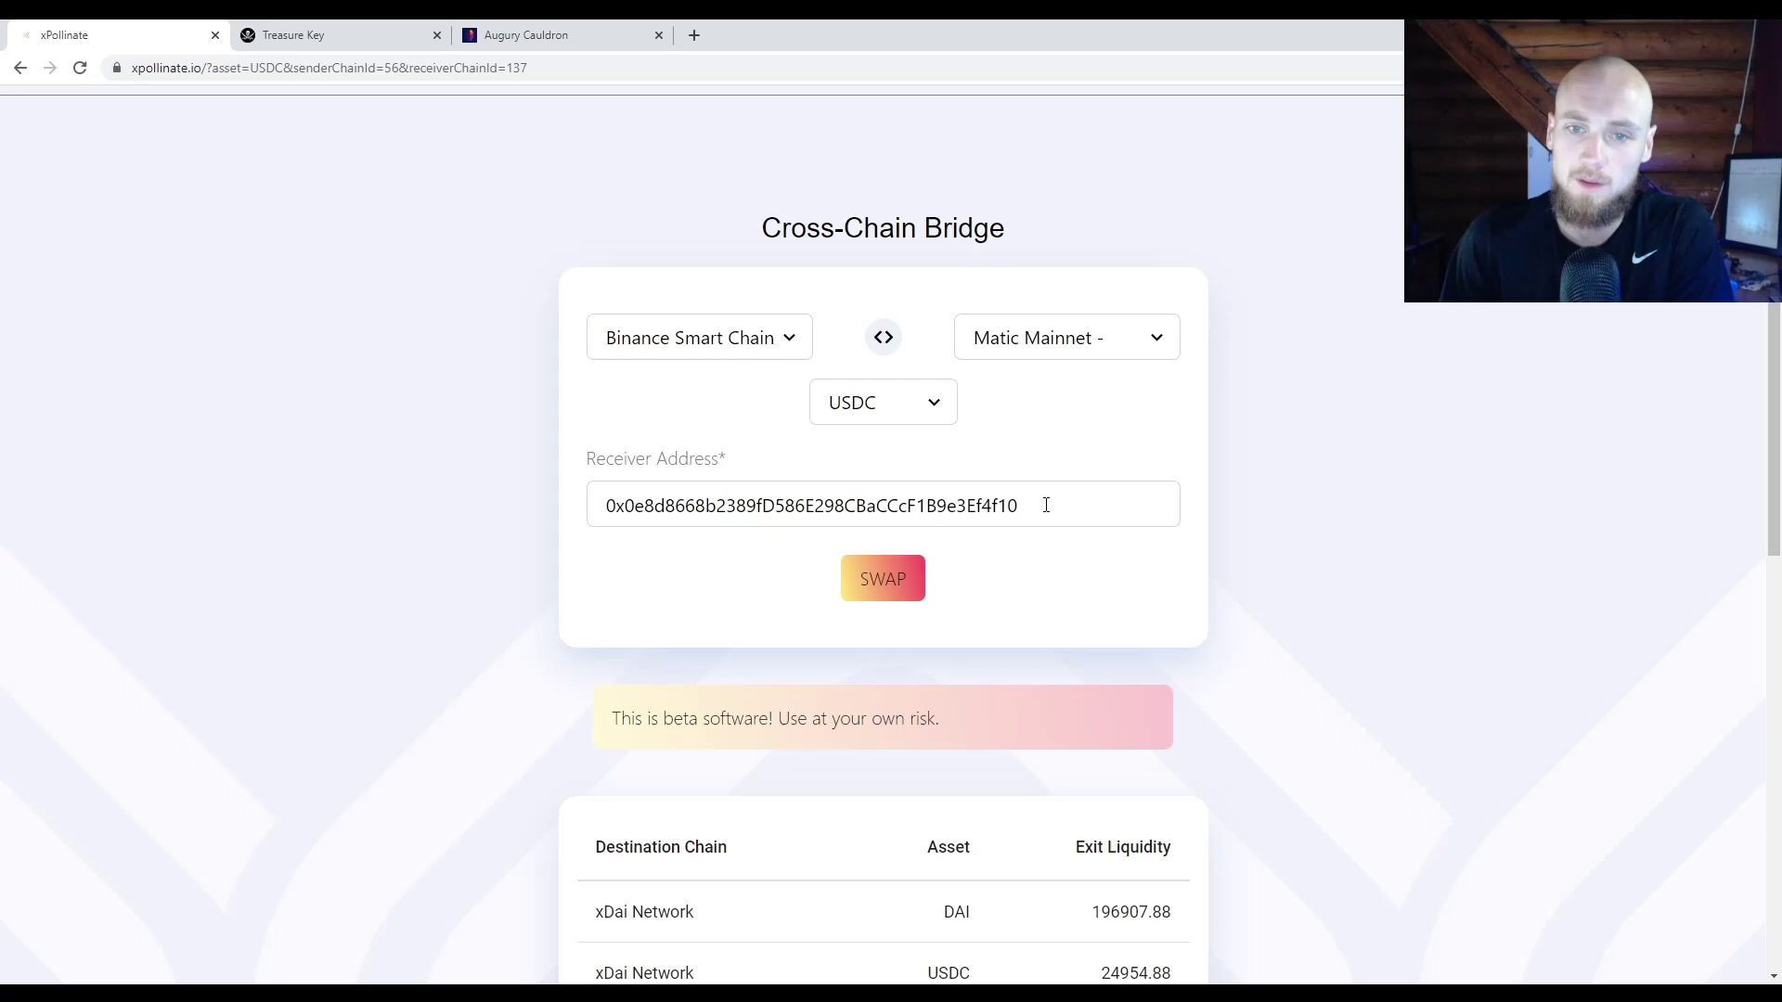
left_click_drag(1046, 505, 988, 512)
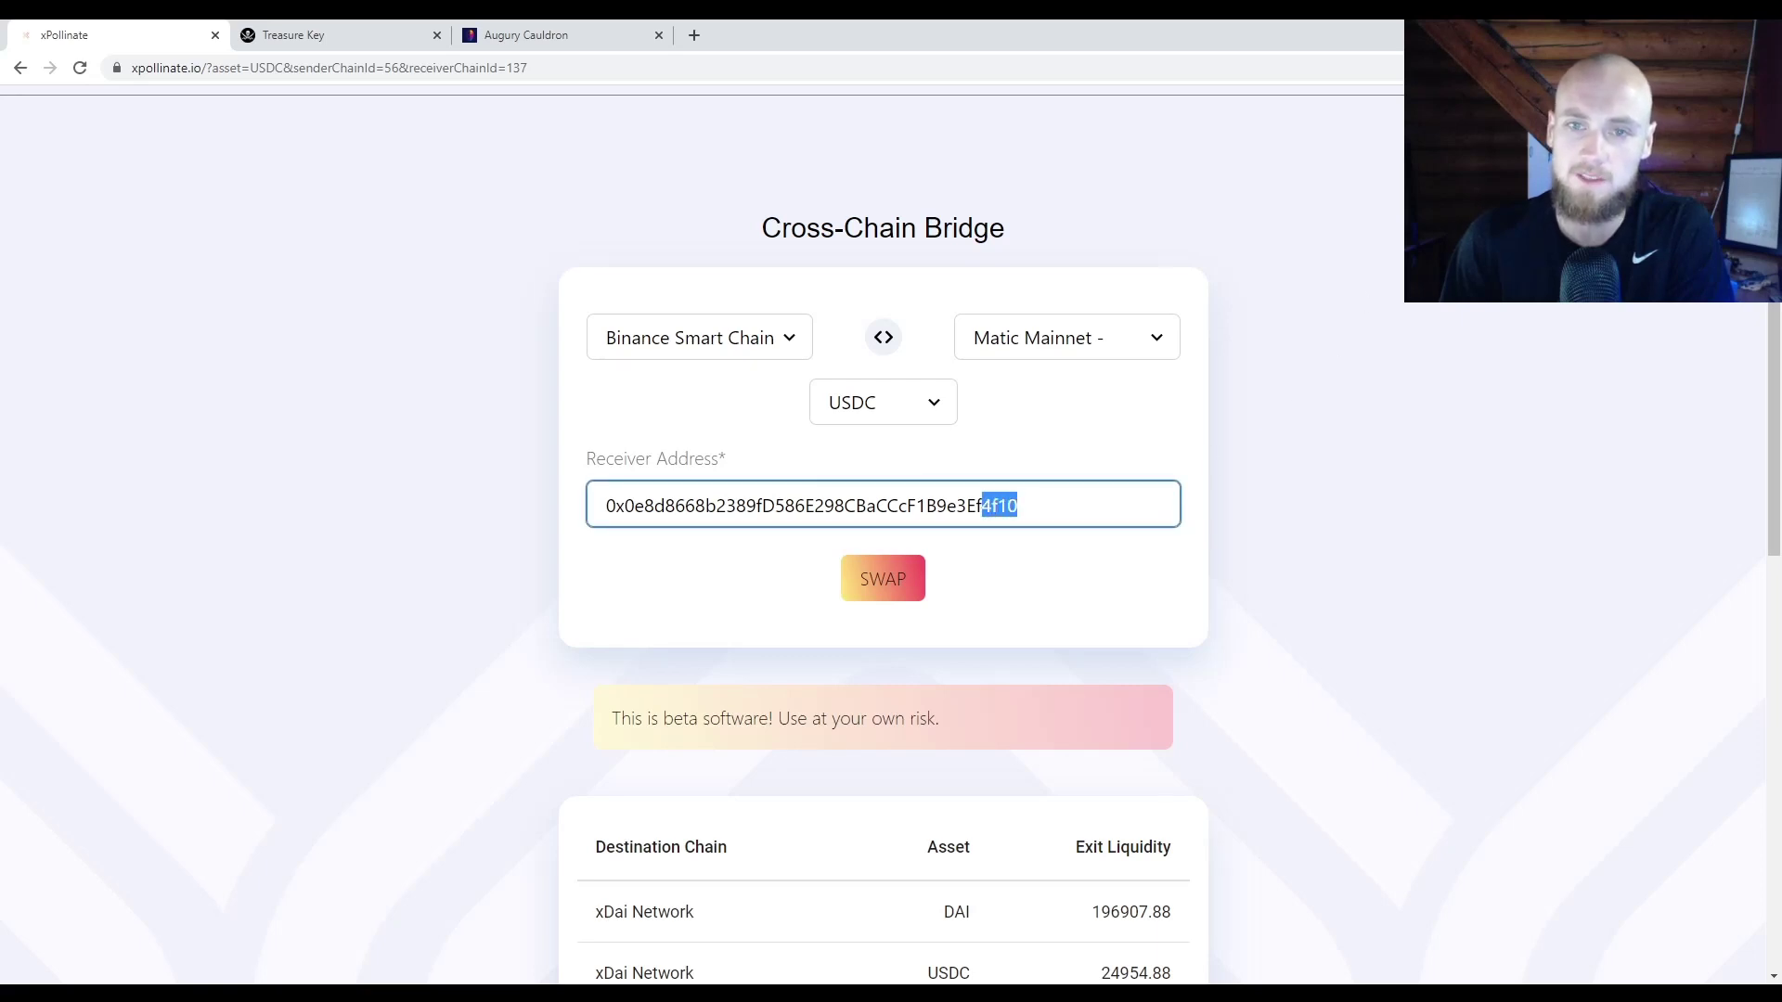
left_click(1387, 352)
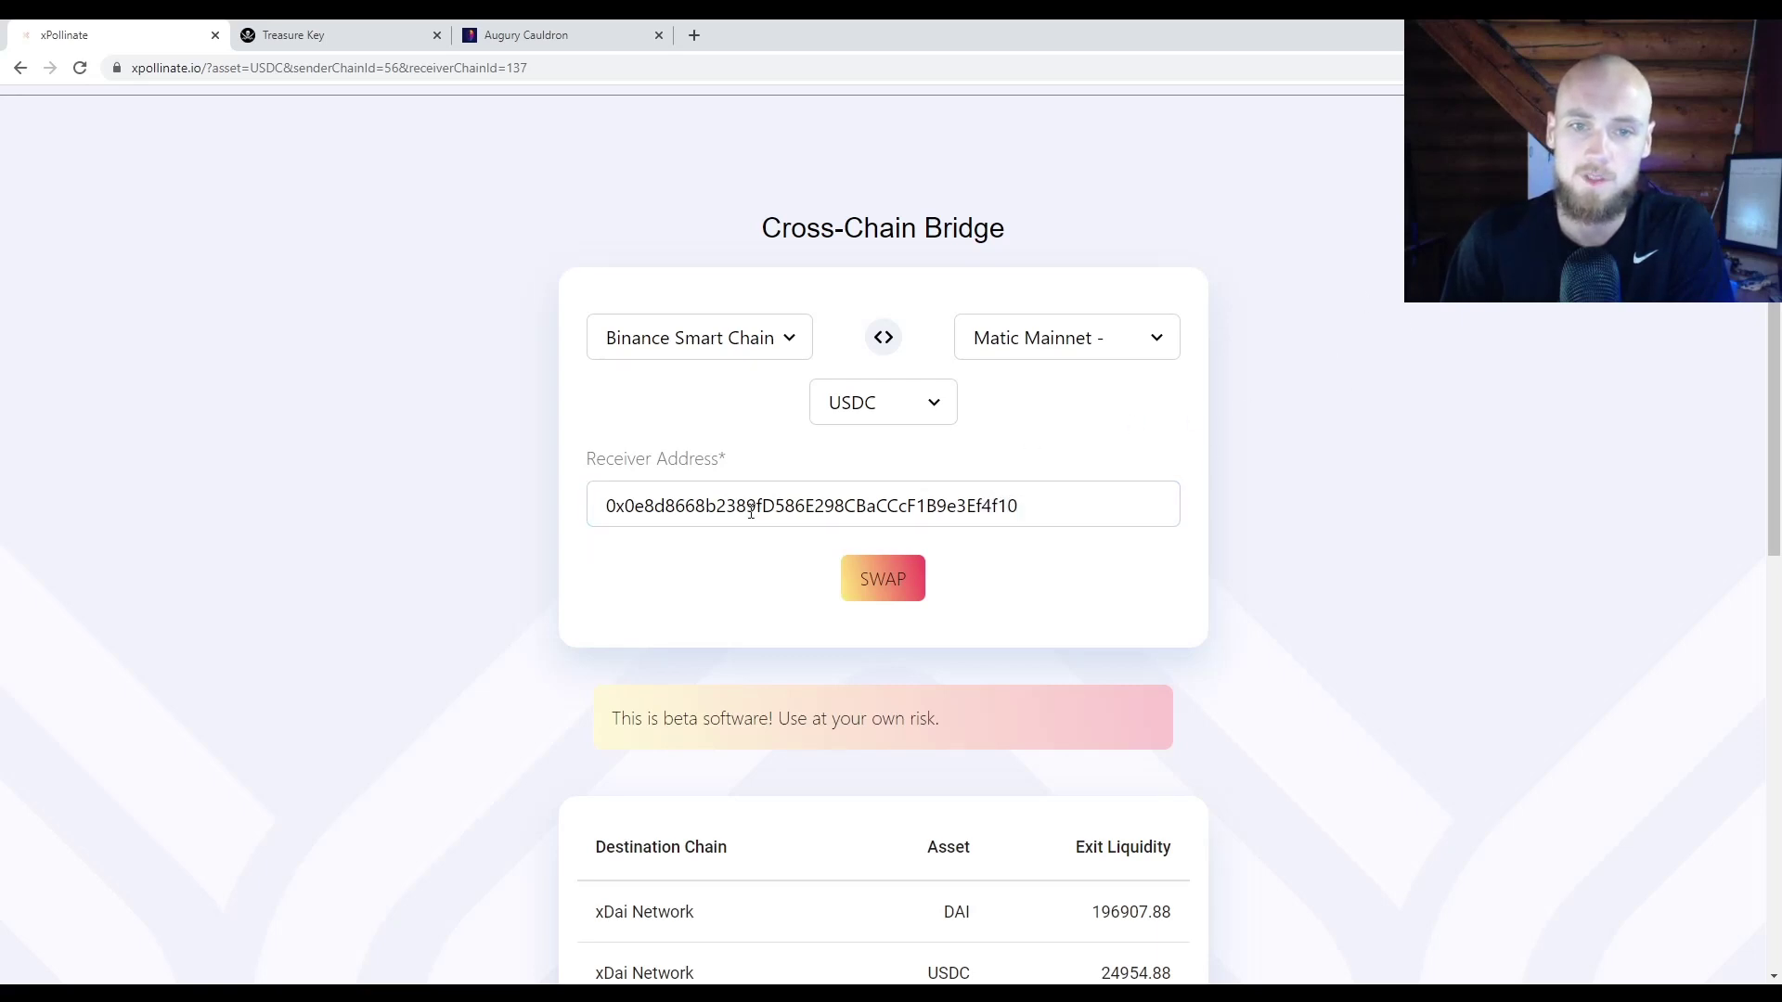
left_click_drag(611, 505, 1018, 502)
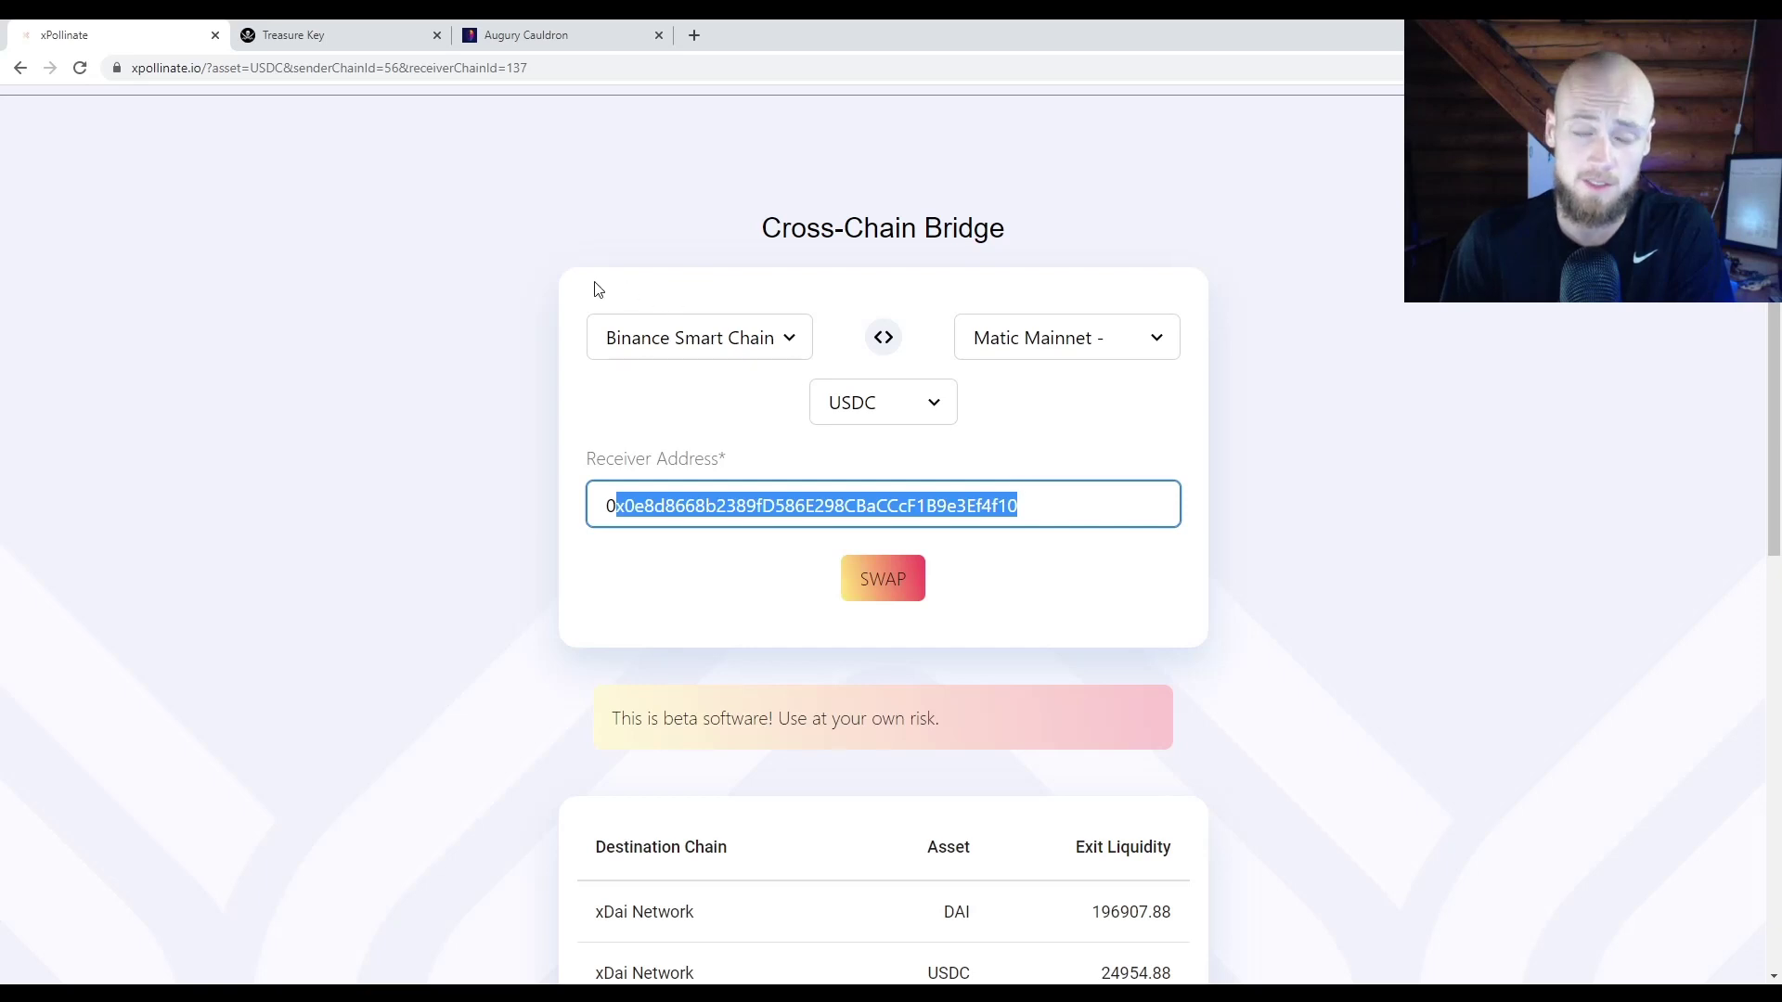
left_click(614, 302)
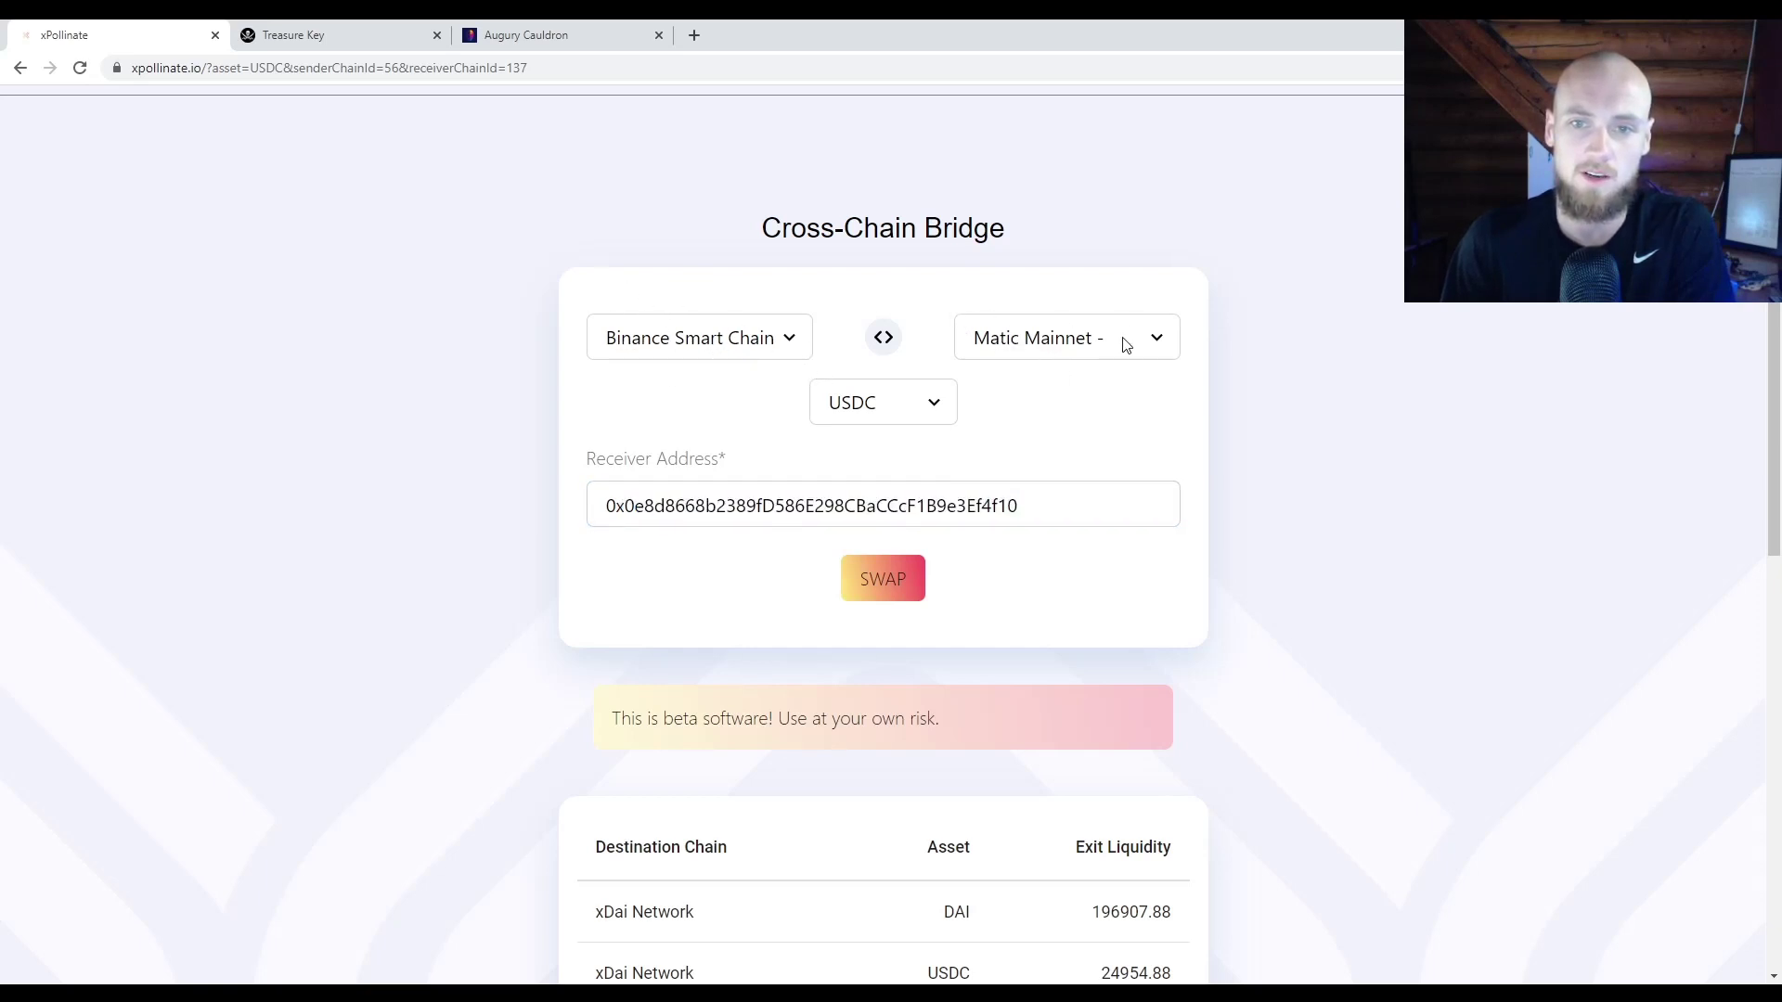
Step: Start the USDC swap and send the full 14.5792 USDC balance using MAX
left_click(881, 584)
left_click(881, 584)
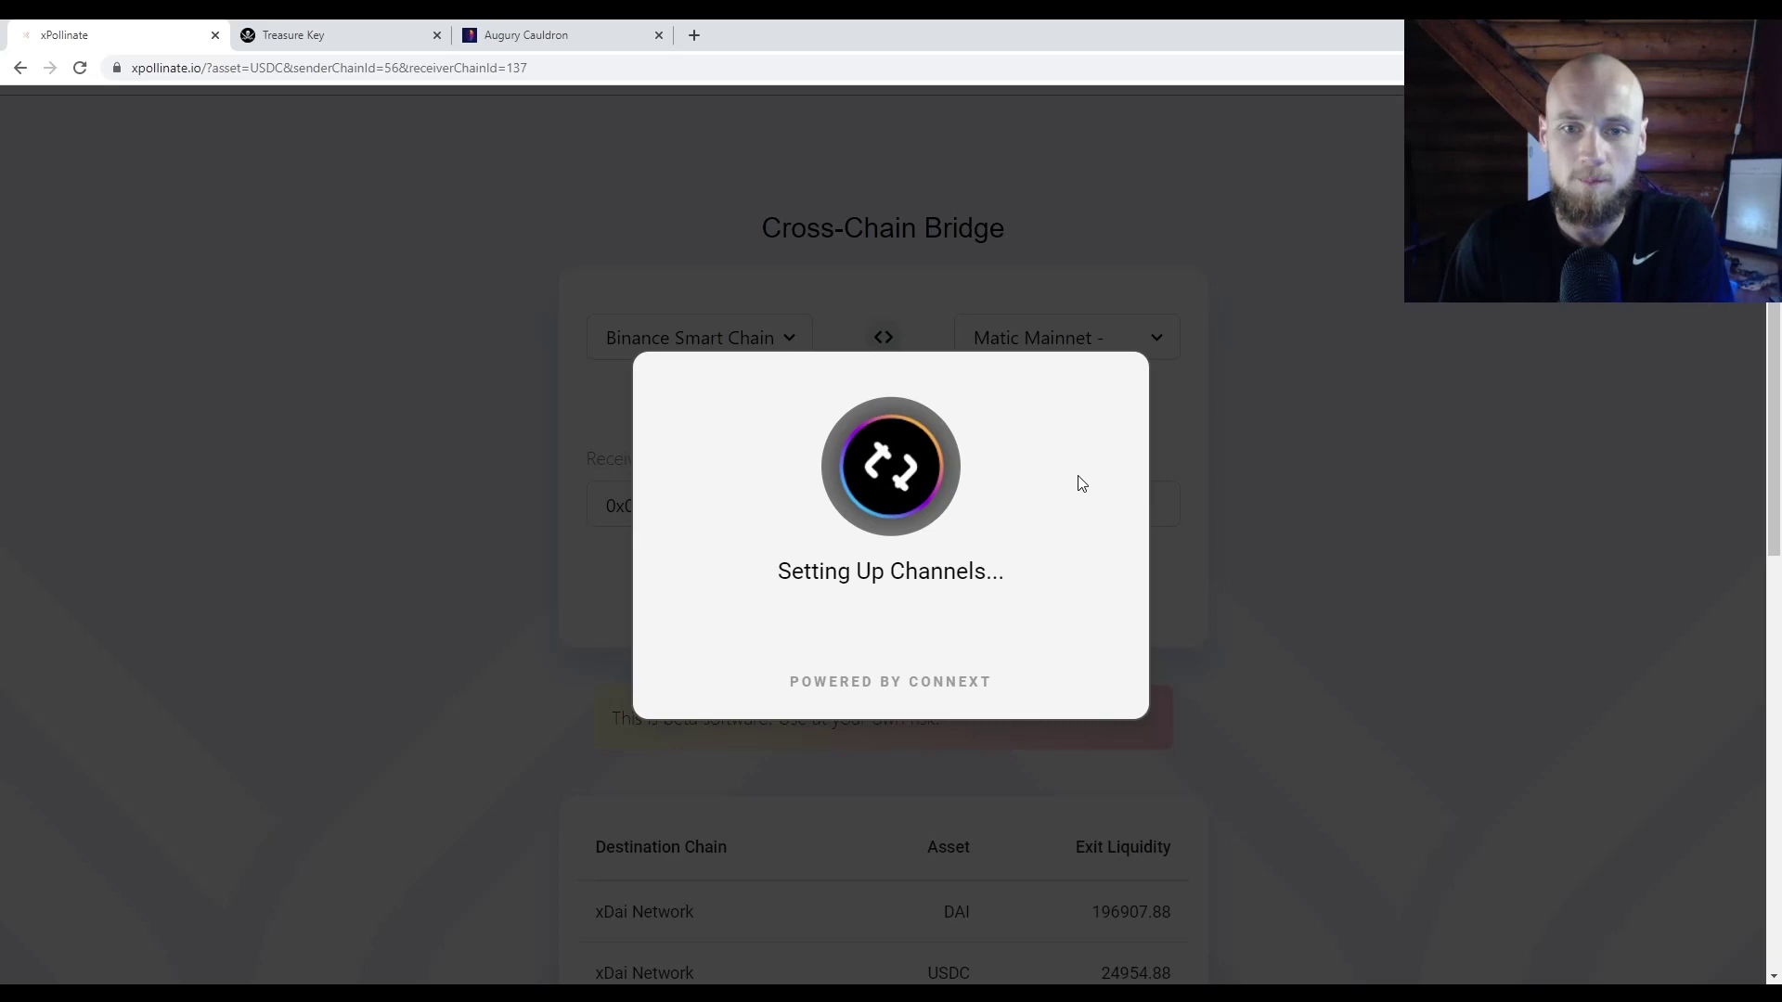
left_click_drag(783, 571, 1002, 572)
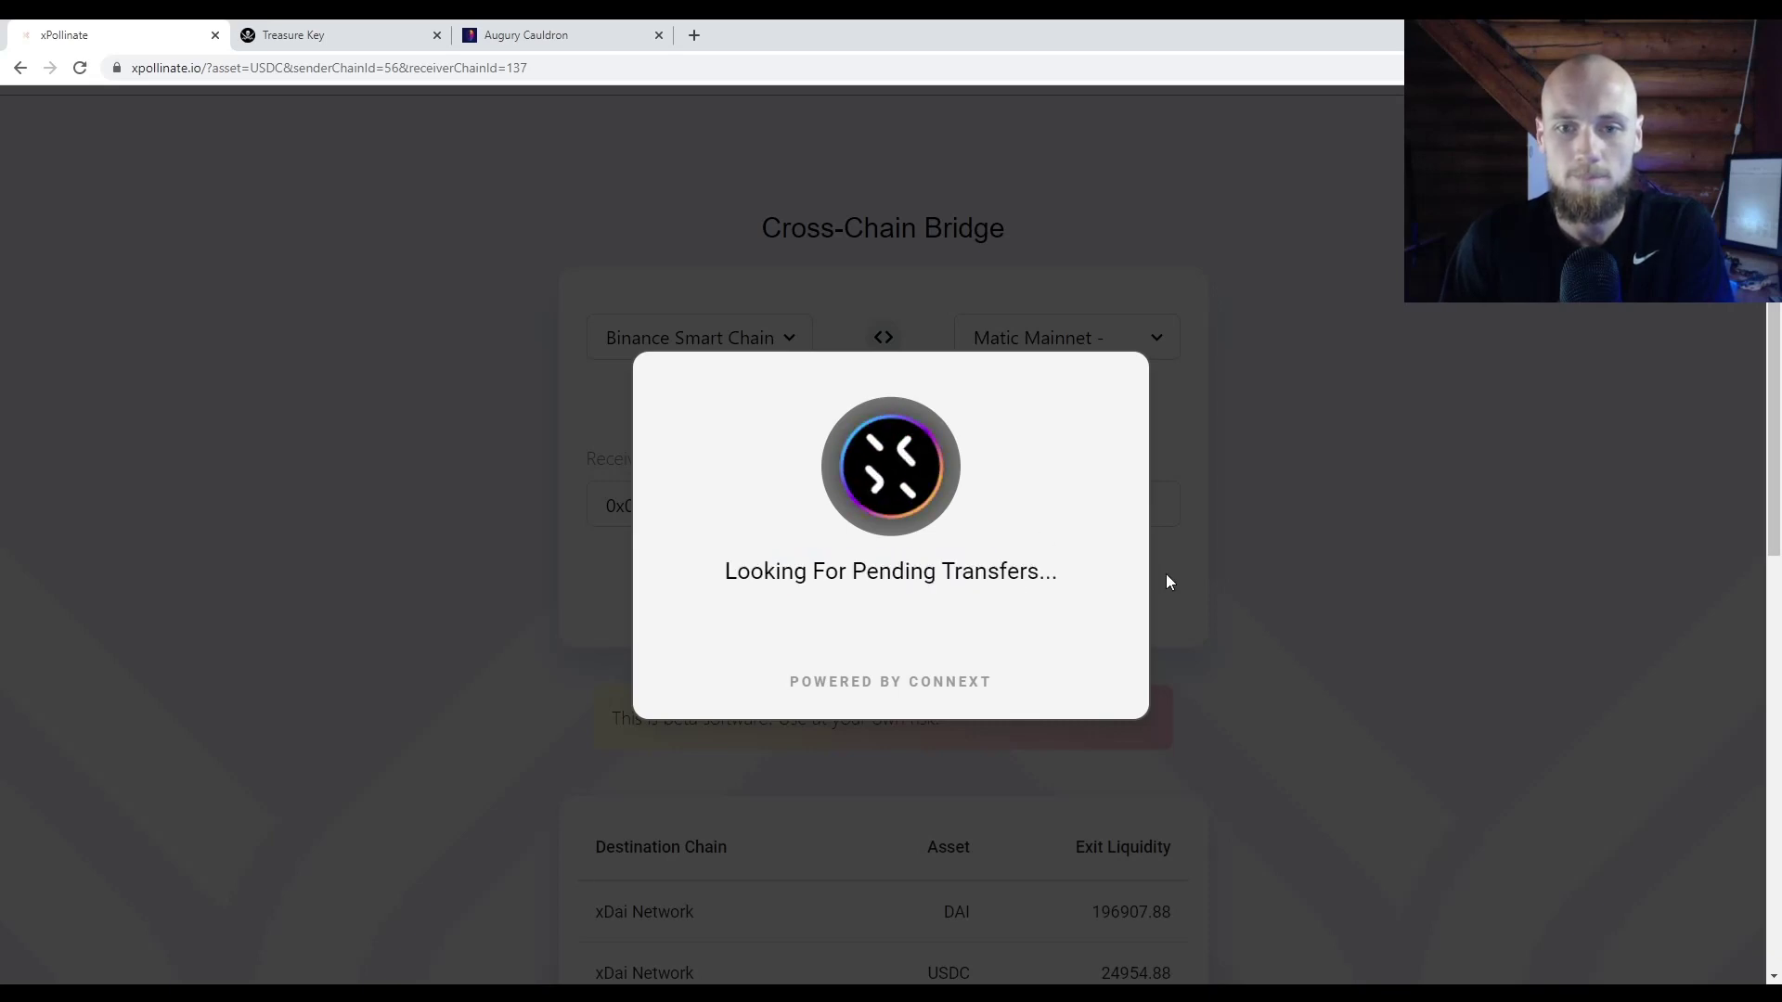
left_click_drag(1059, 574, 728, 570)
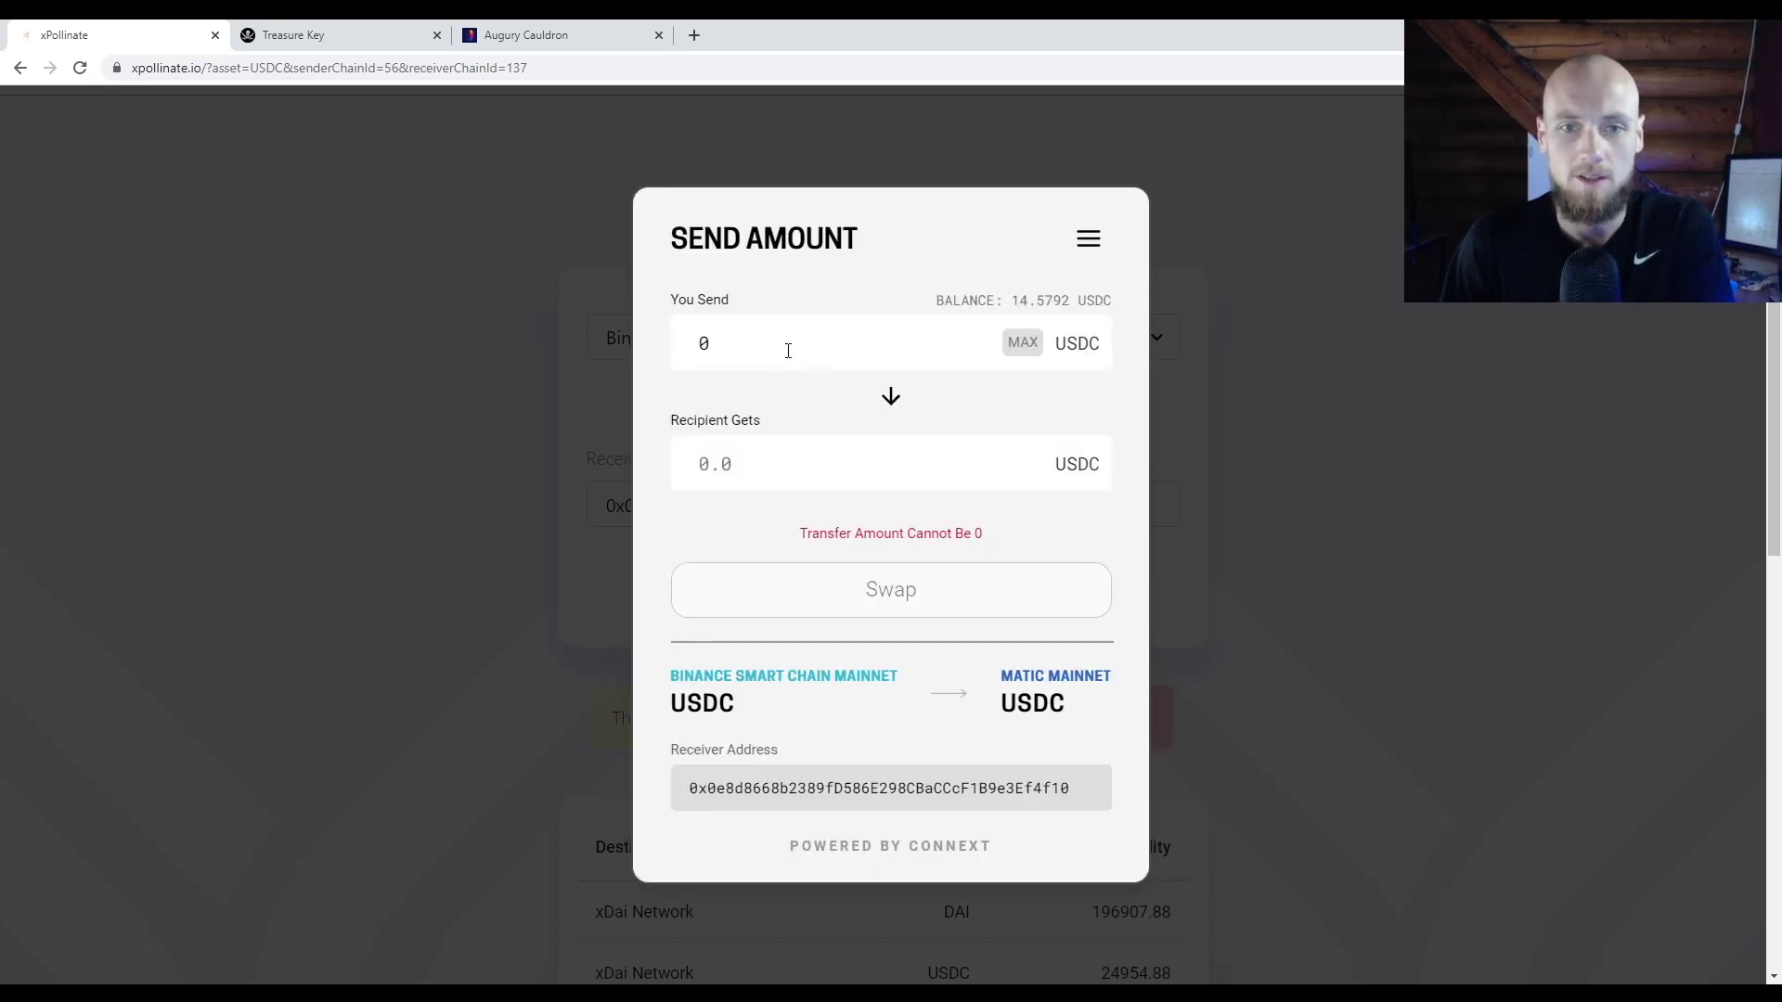
left_click(1023, 346)
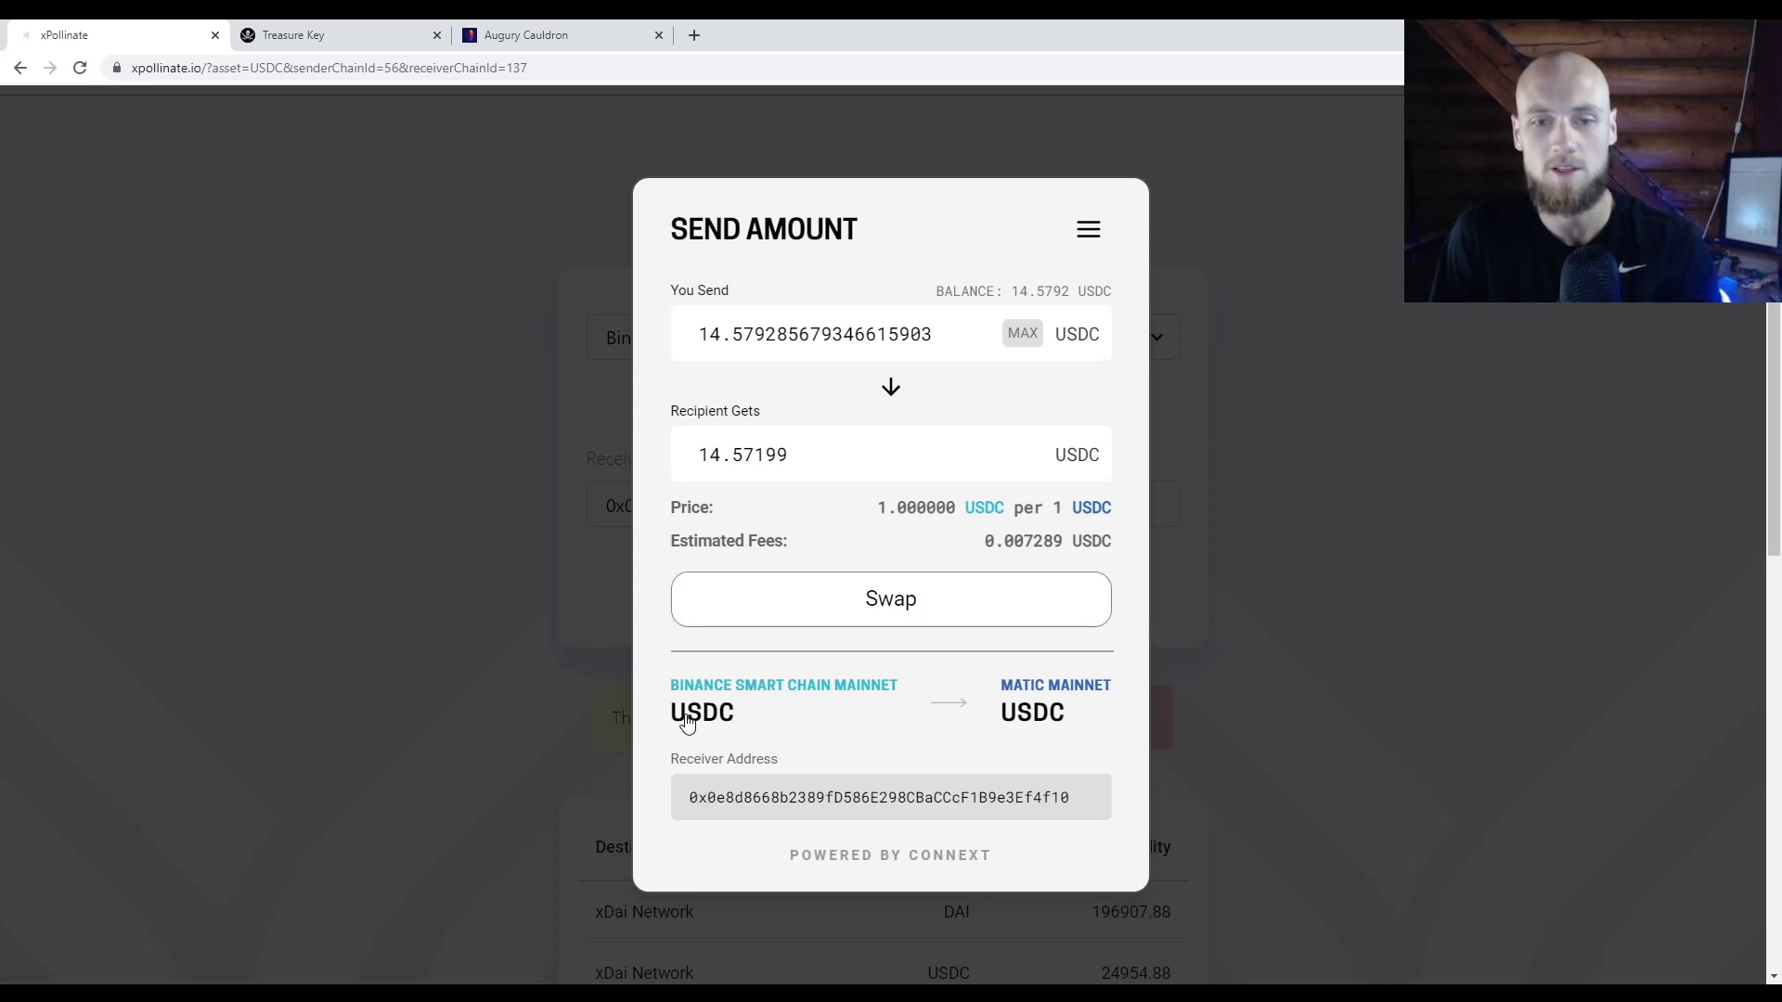
left_click_drag(704, 685, 1132, 678)
Step: Note the Matic Mainnet destination and close the stray PolygonScan tab
left_click(1098, 720)
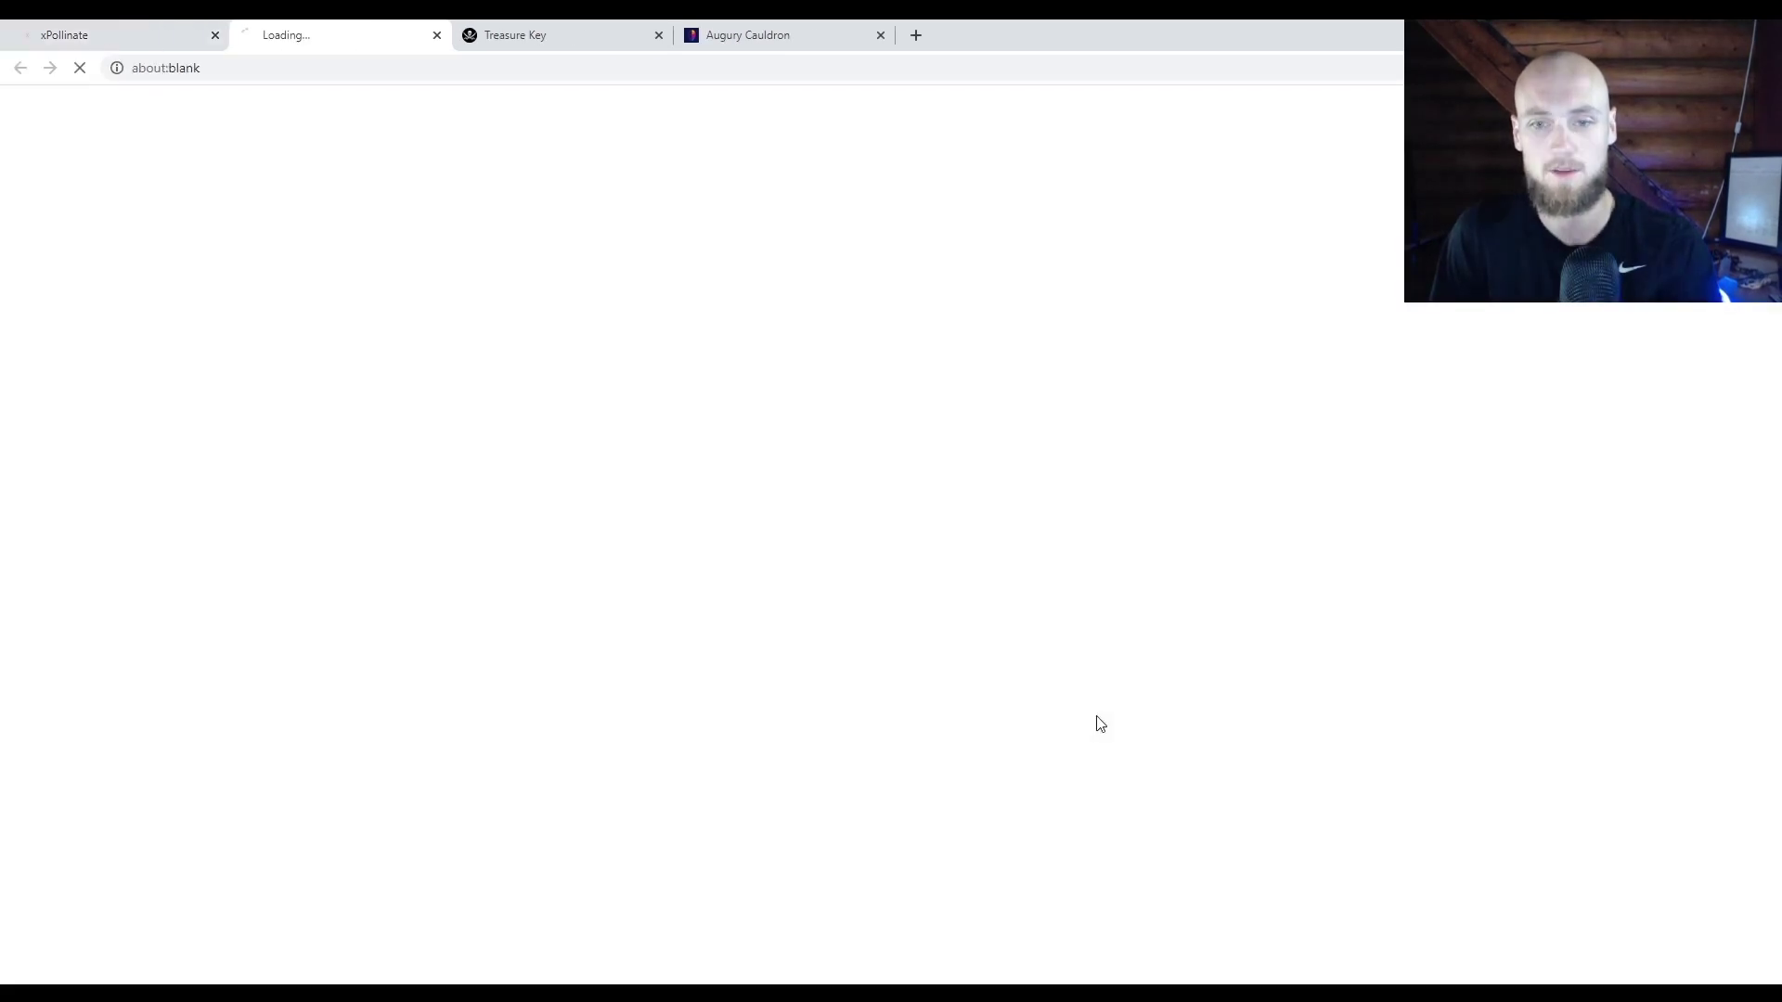
key("ctrl+w")
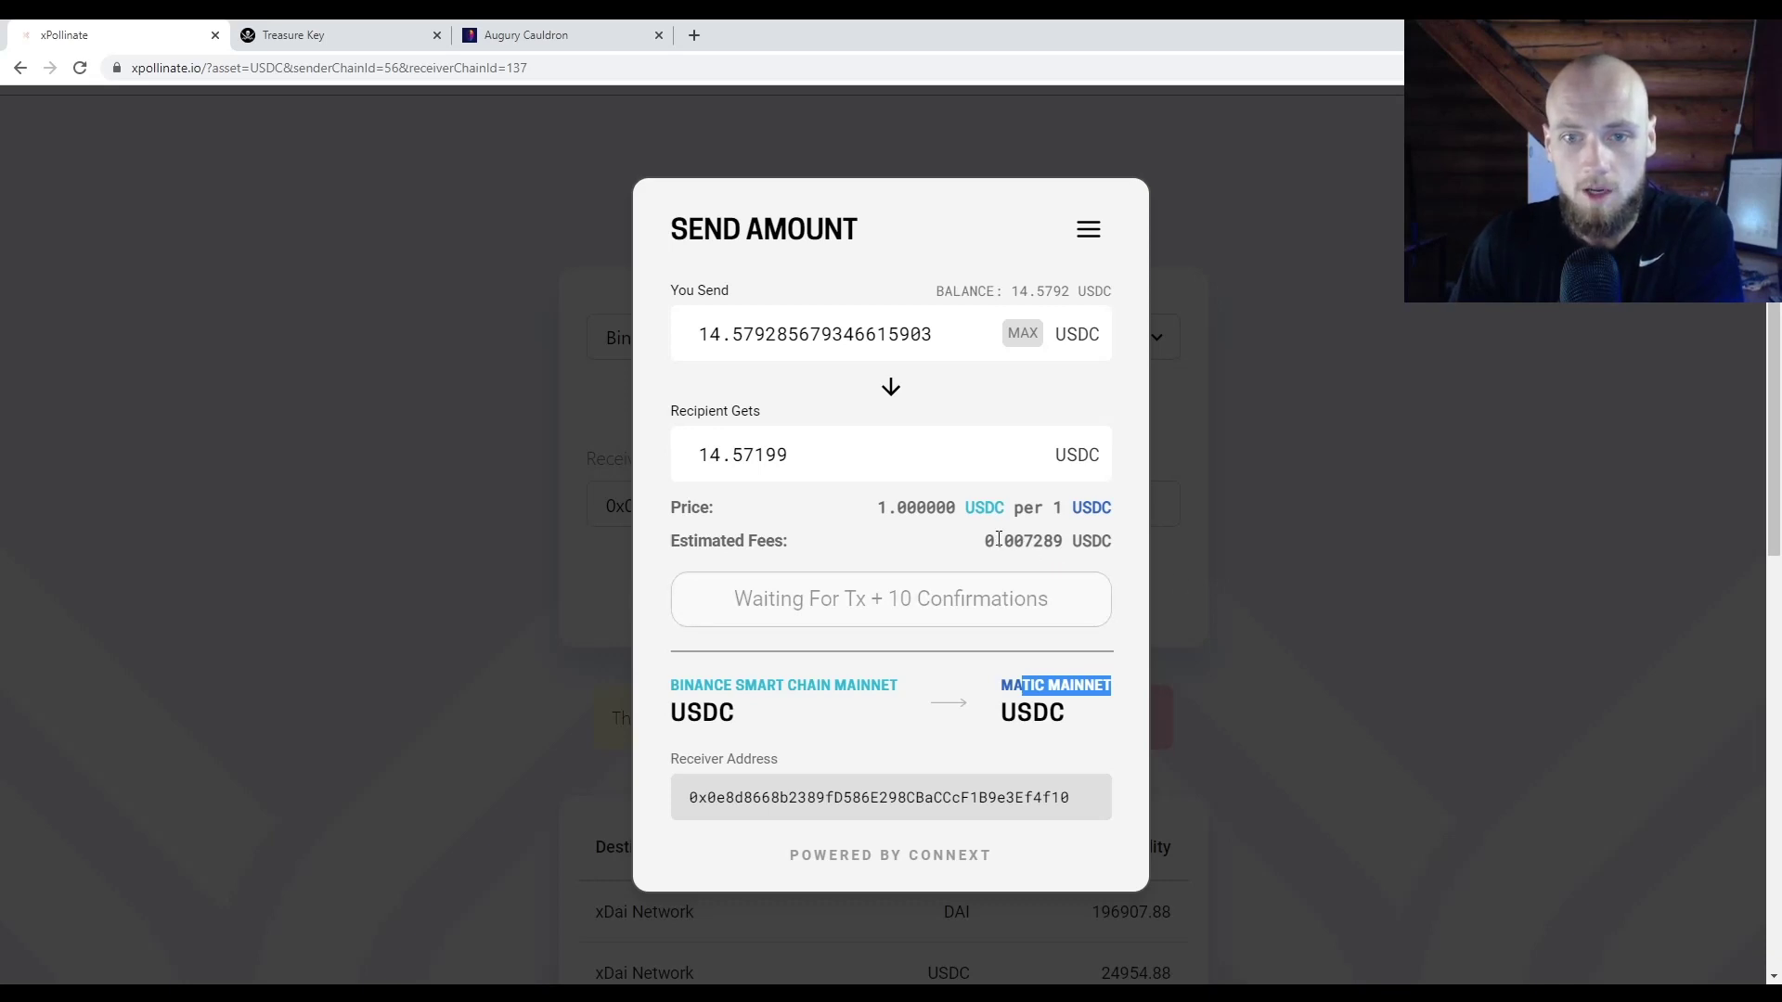
Step: Wait for the transfer to finish, reviewing the fee and the 14.571996 USDC received
left_click_drag(999, 539, 1048, 543)
double_click(1047, 542)
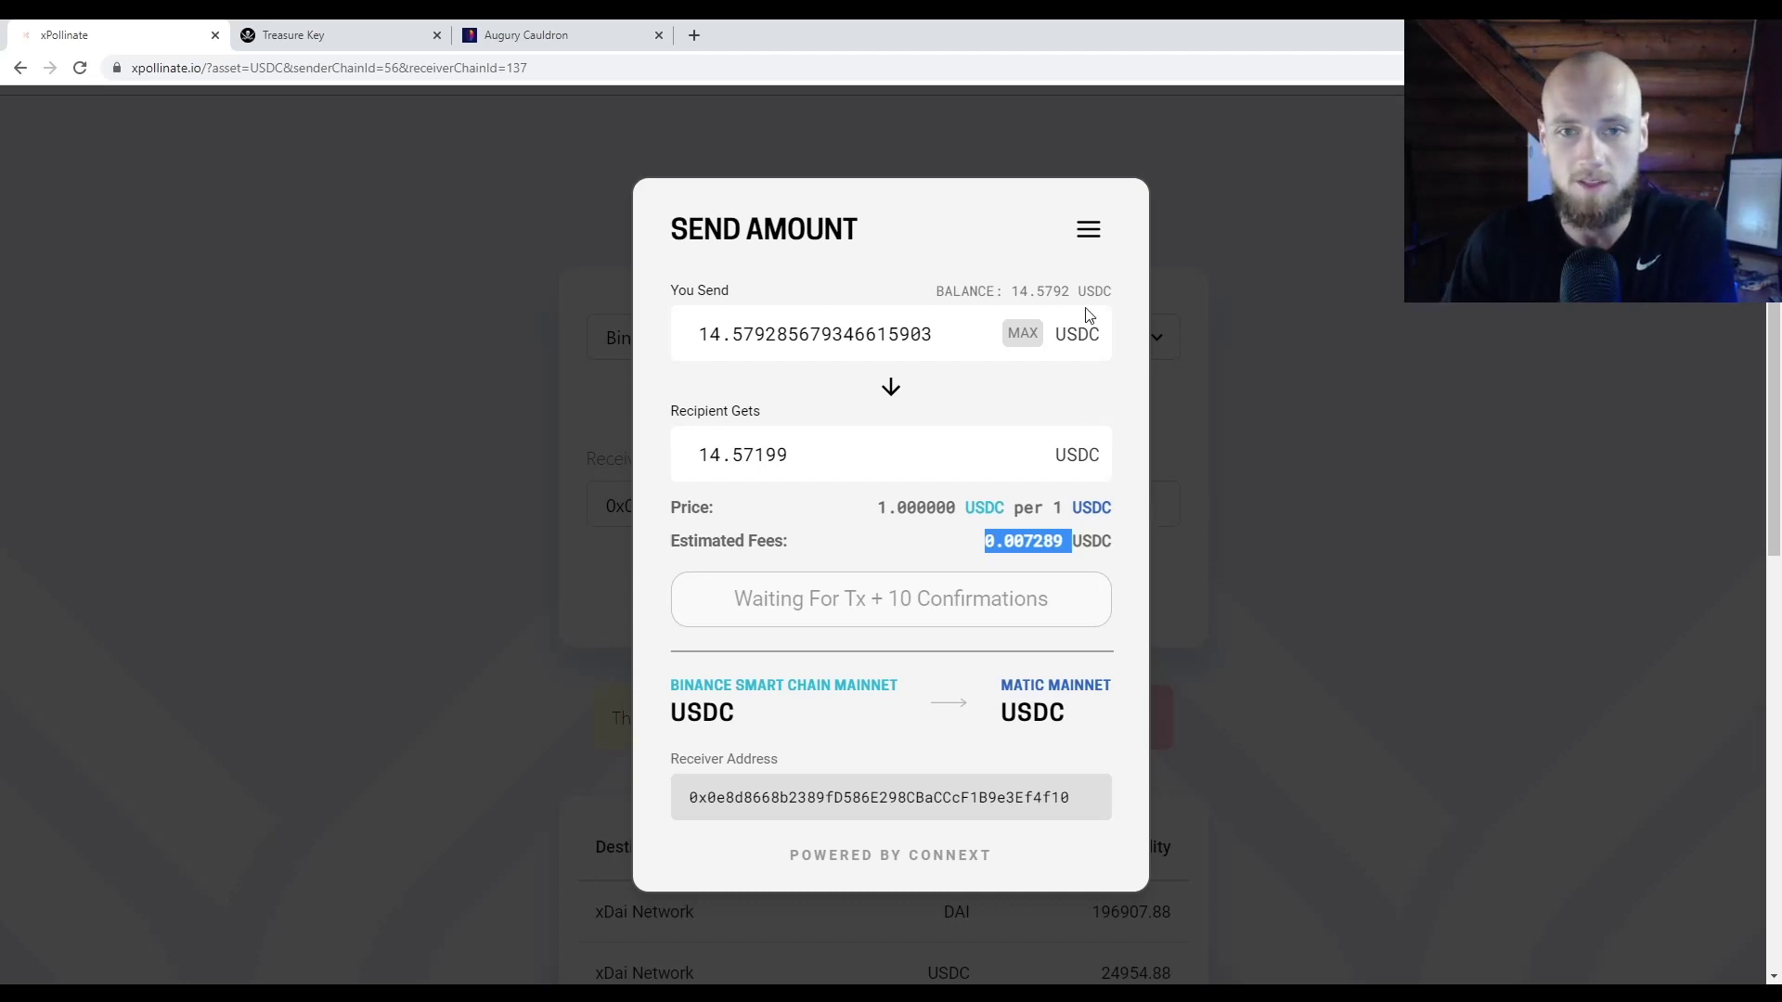
left_click(1090, 232)
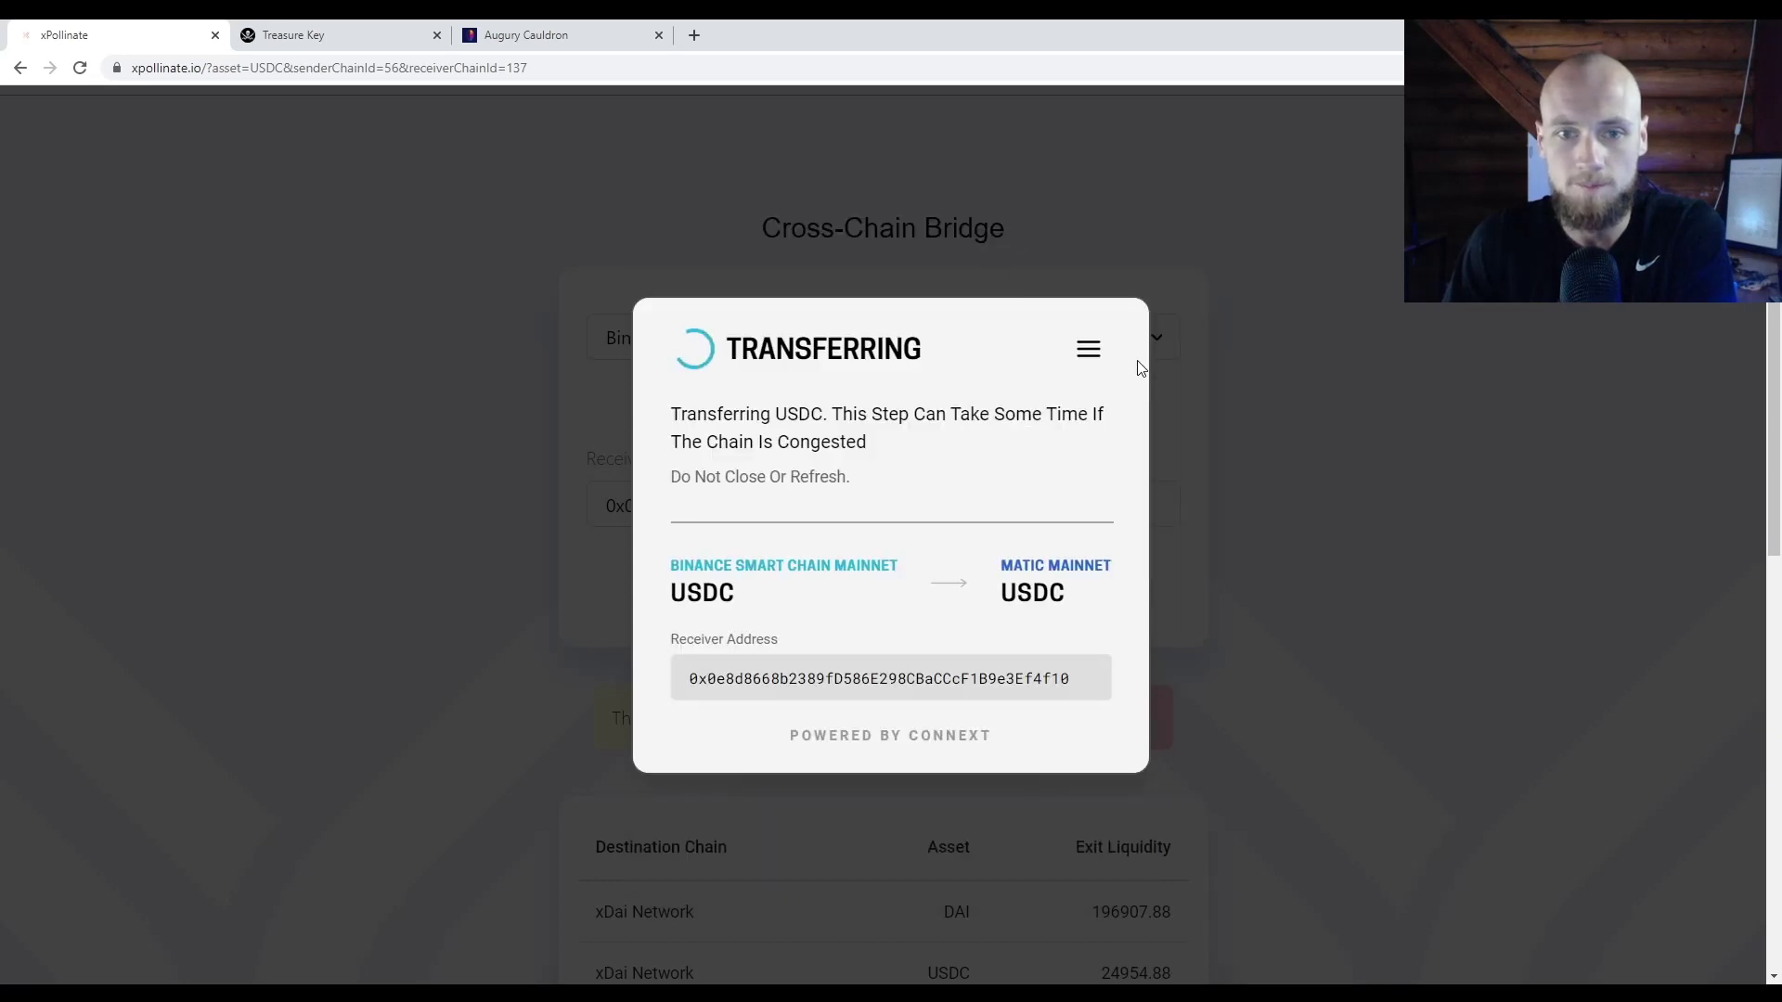
mouse_move(671, 415)
left_mouse_down()
mouse_move(894, 450)
mouse_move(671, 429)
left_mouse_up()
left_click(889, 451)
left_click(968, 462)
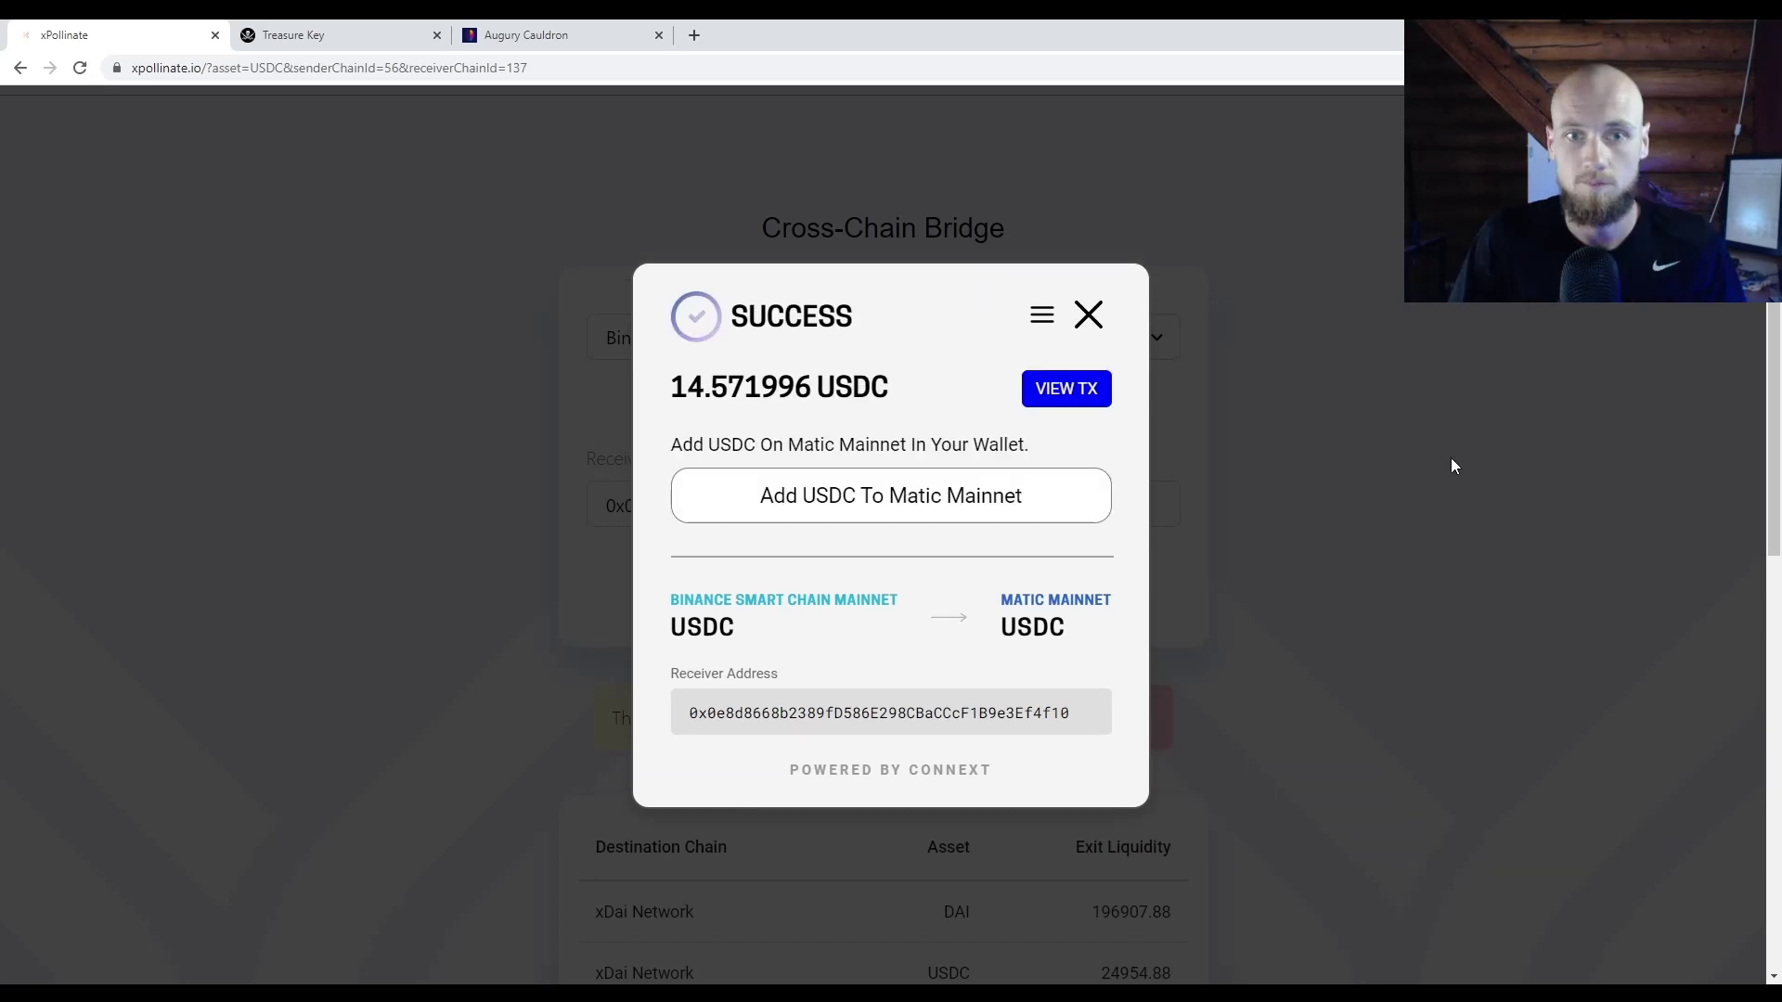
left_click_drag(1030, 445, 875, 336)
left_click(903, 398)
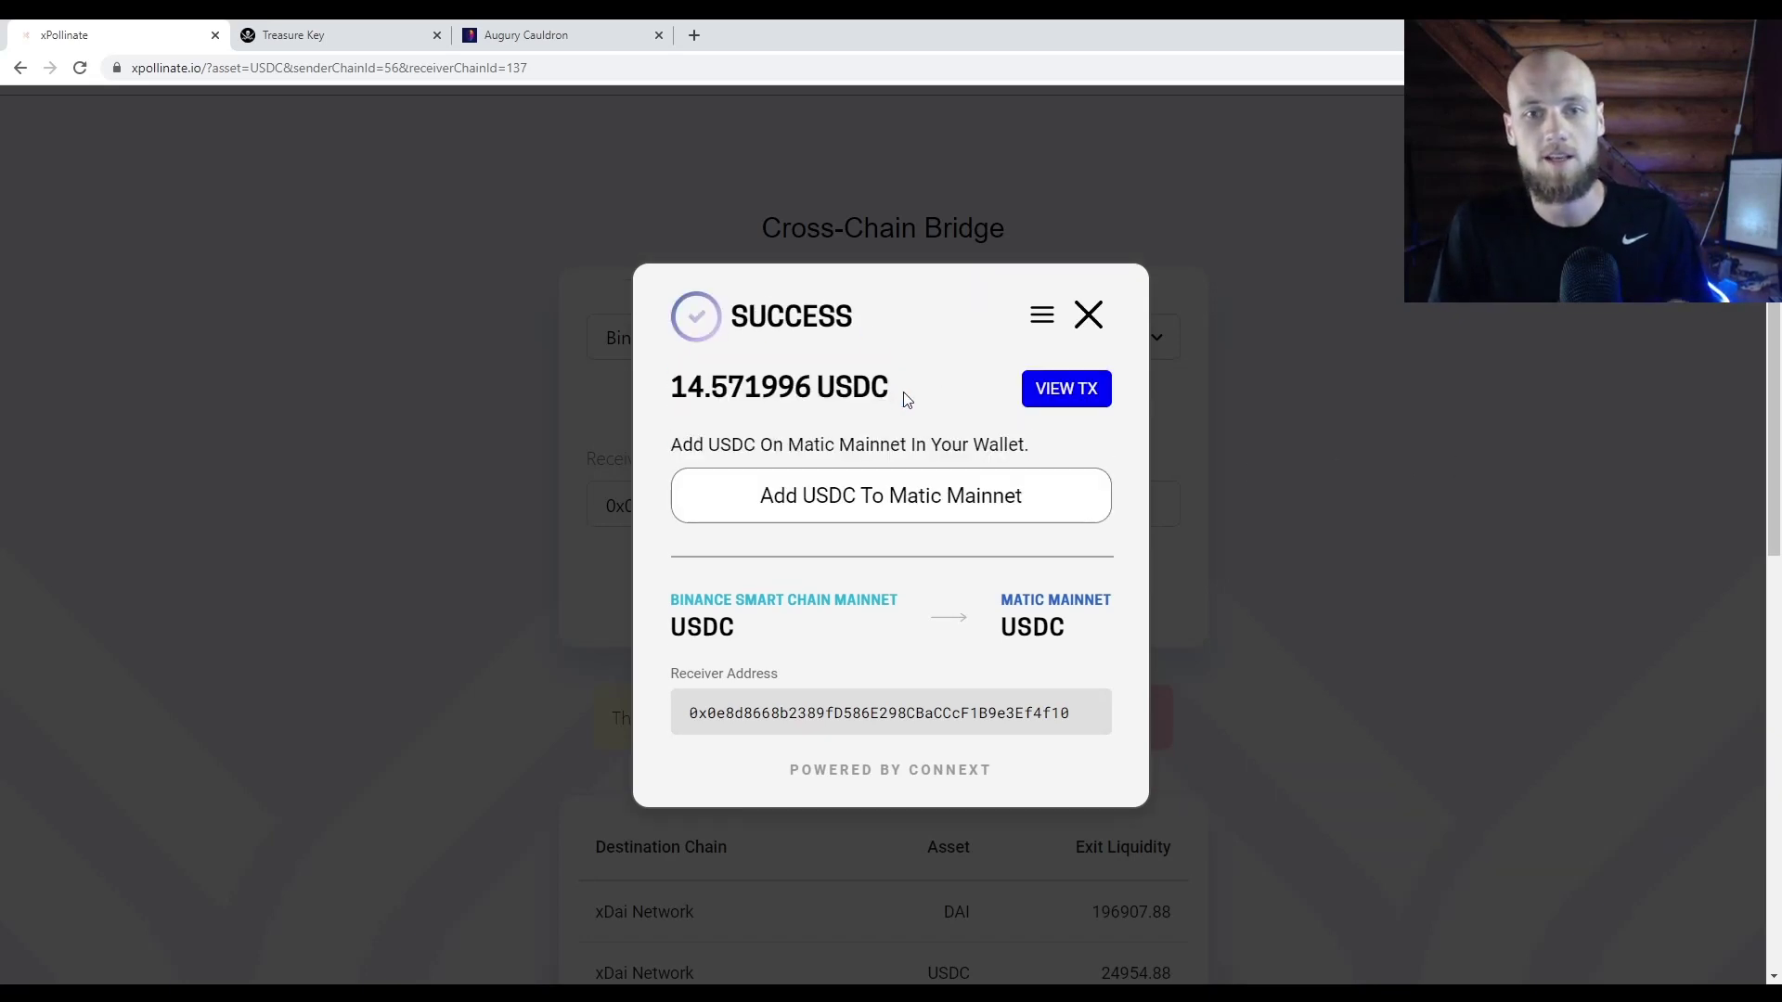
double_click(854, 388)
left_click(911, 407)
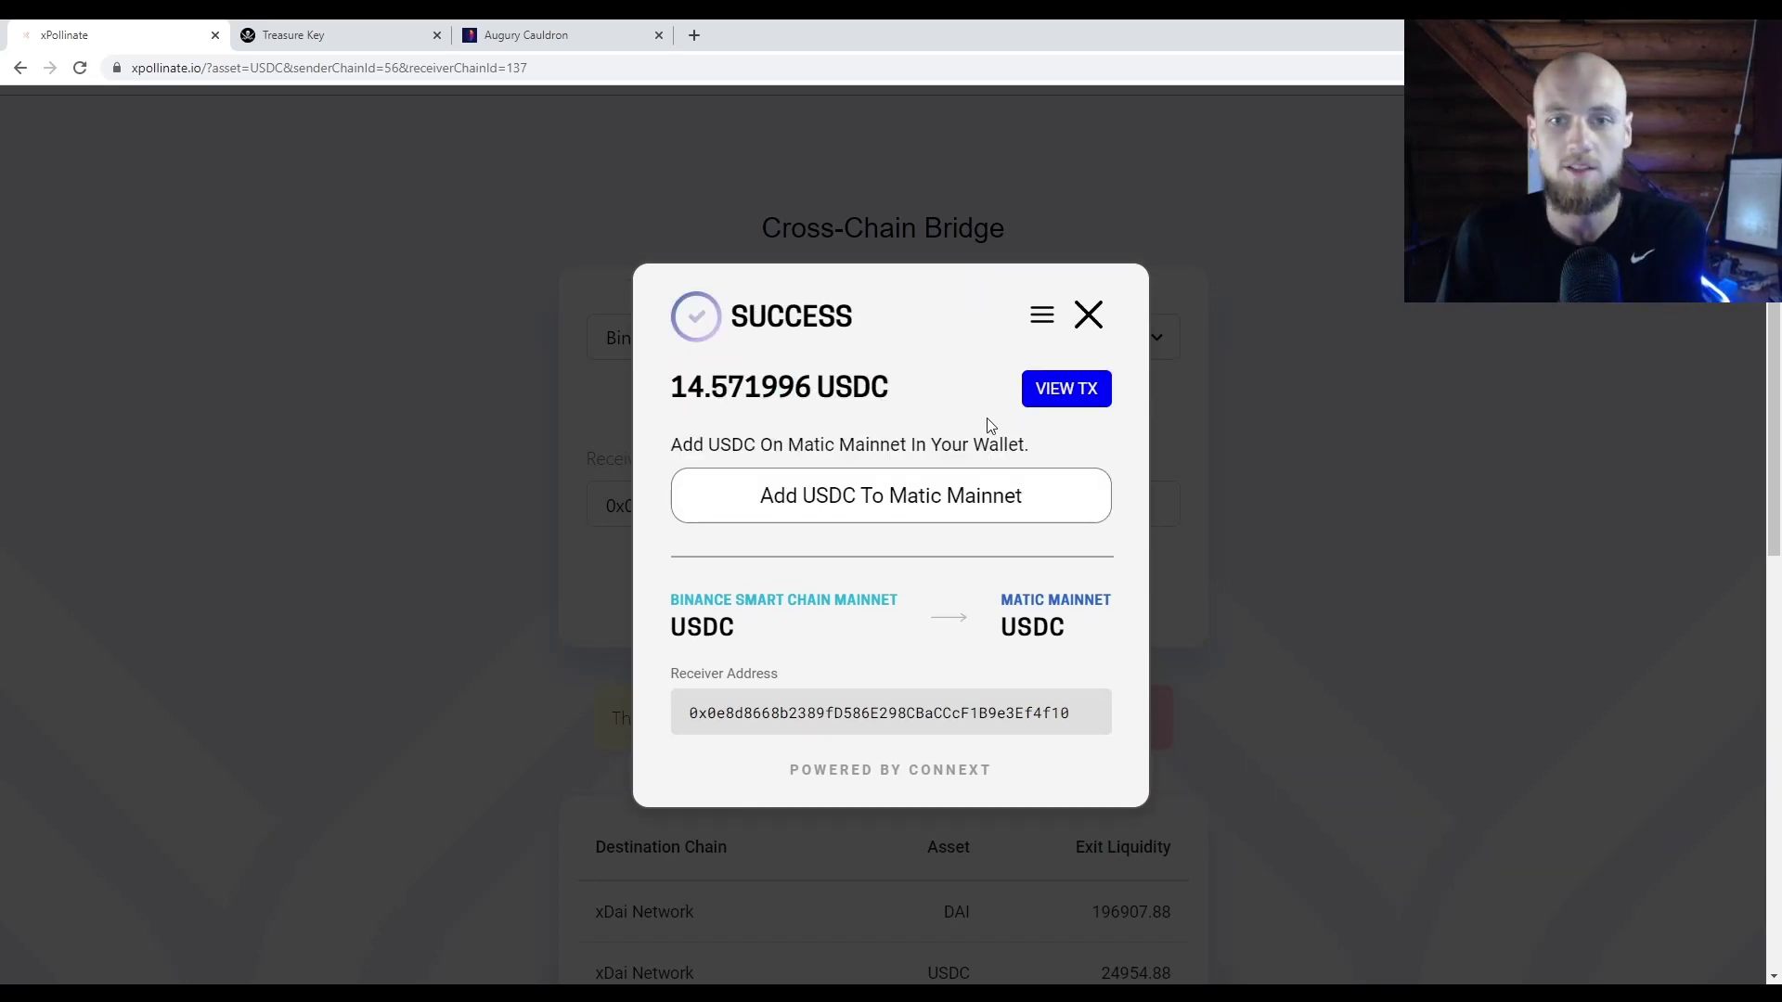
Step: Close the SUCCESS dialog and search Bing for 'polygon block explorer' in a new tab
left_click(1087, 315)
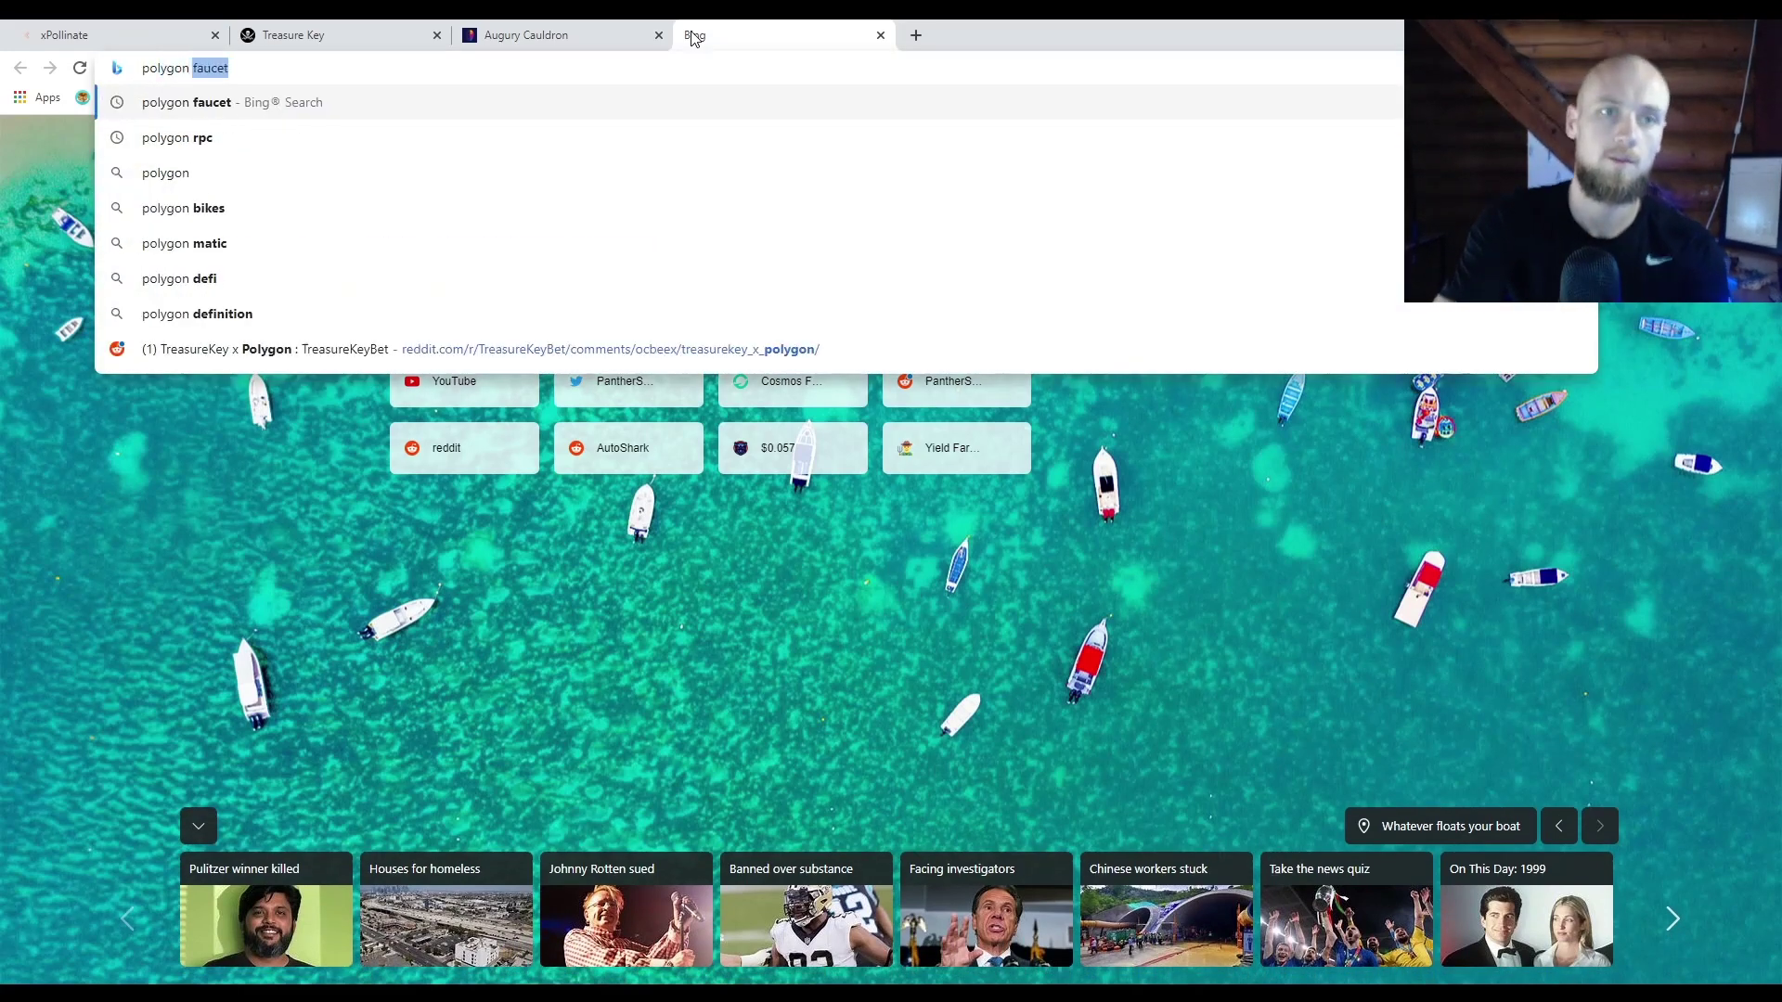
type("oc")
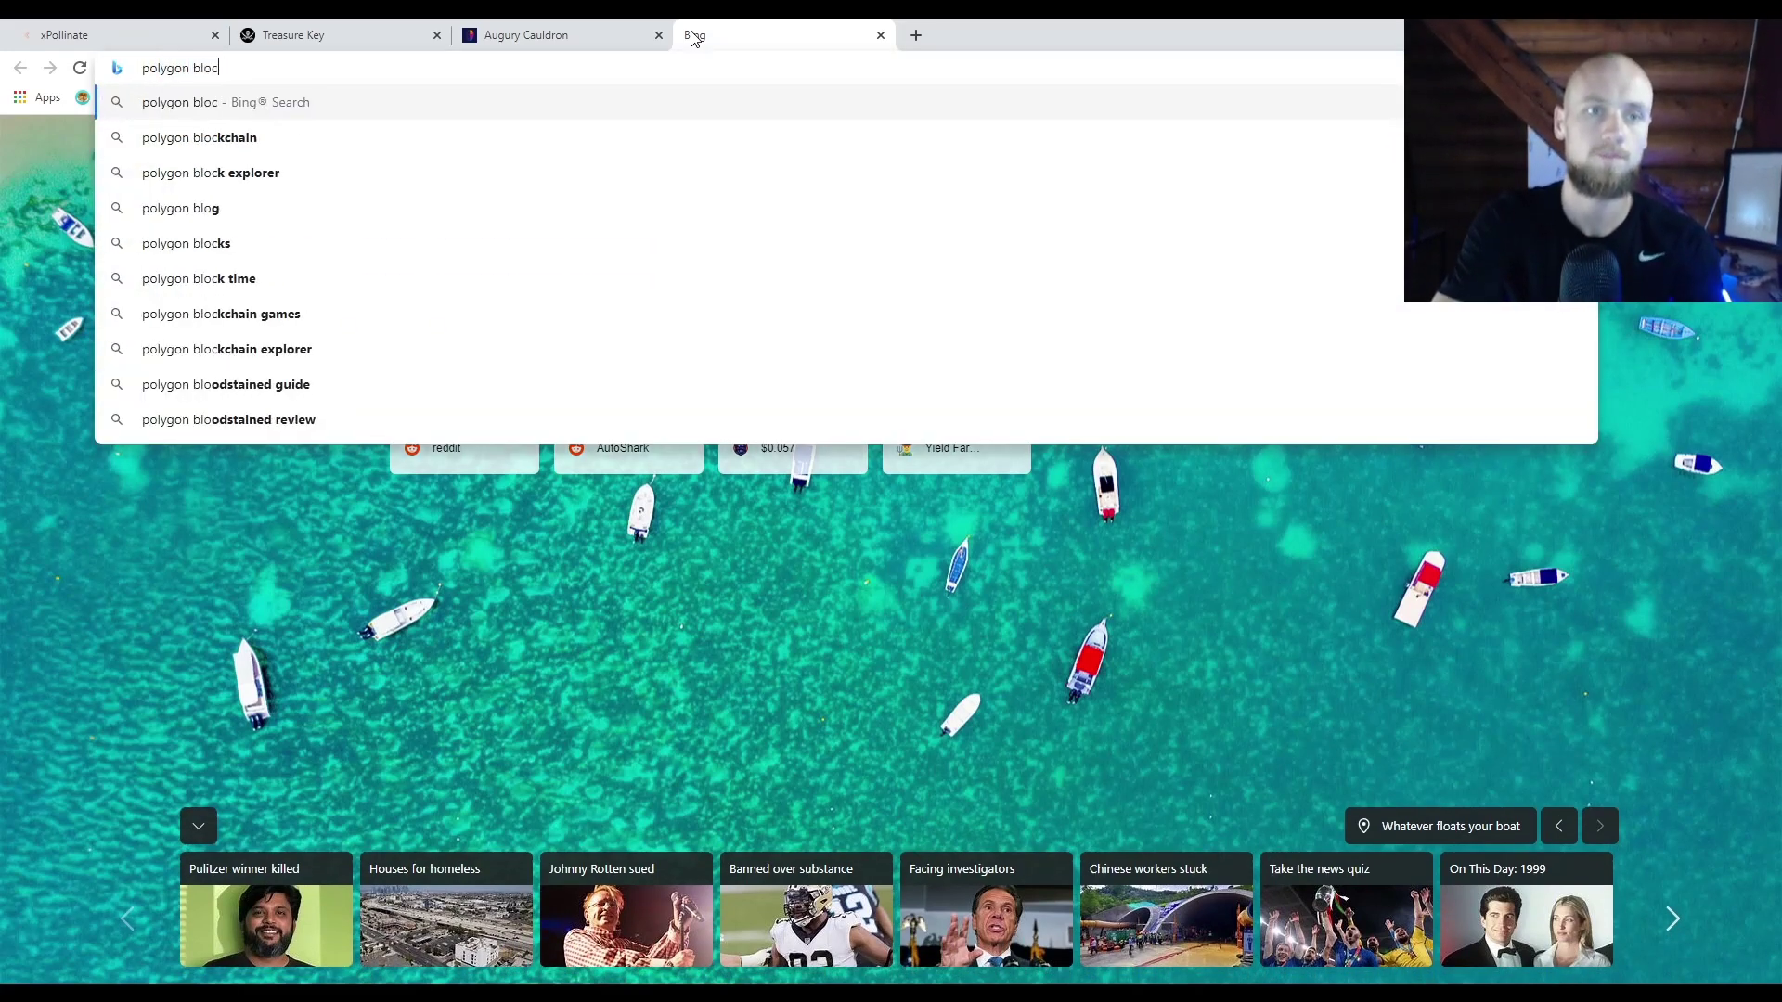
type("k explorer")
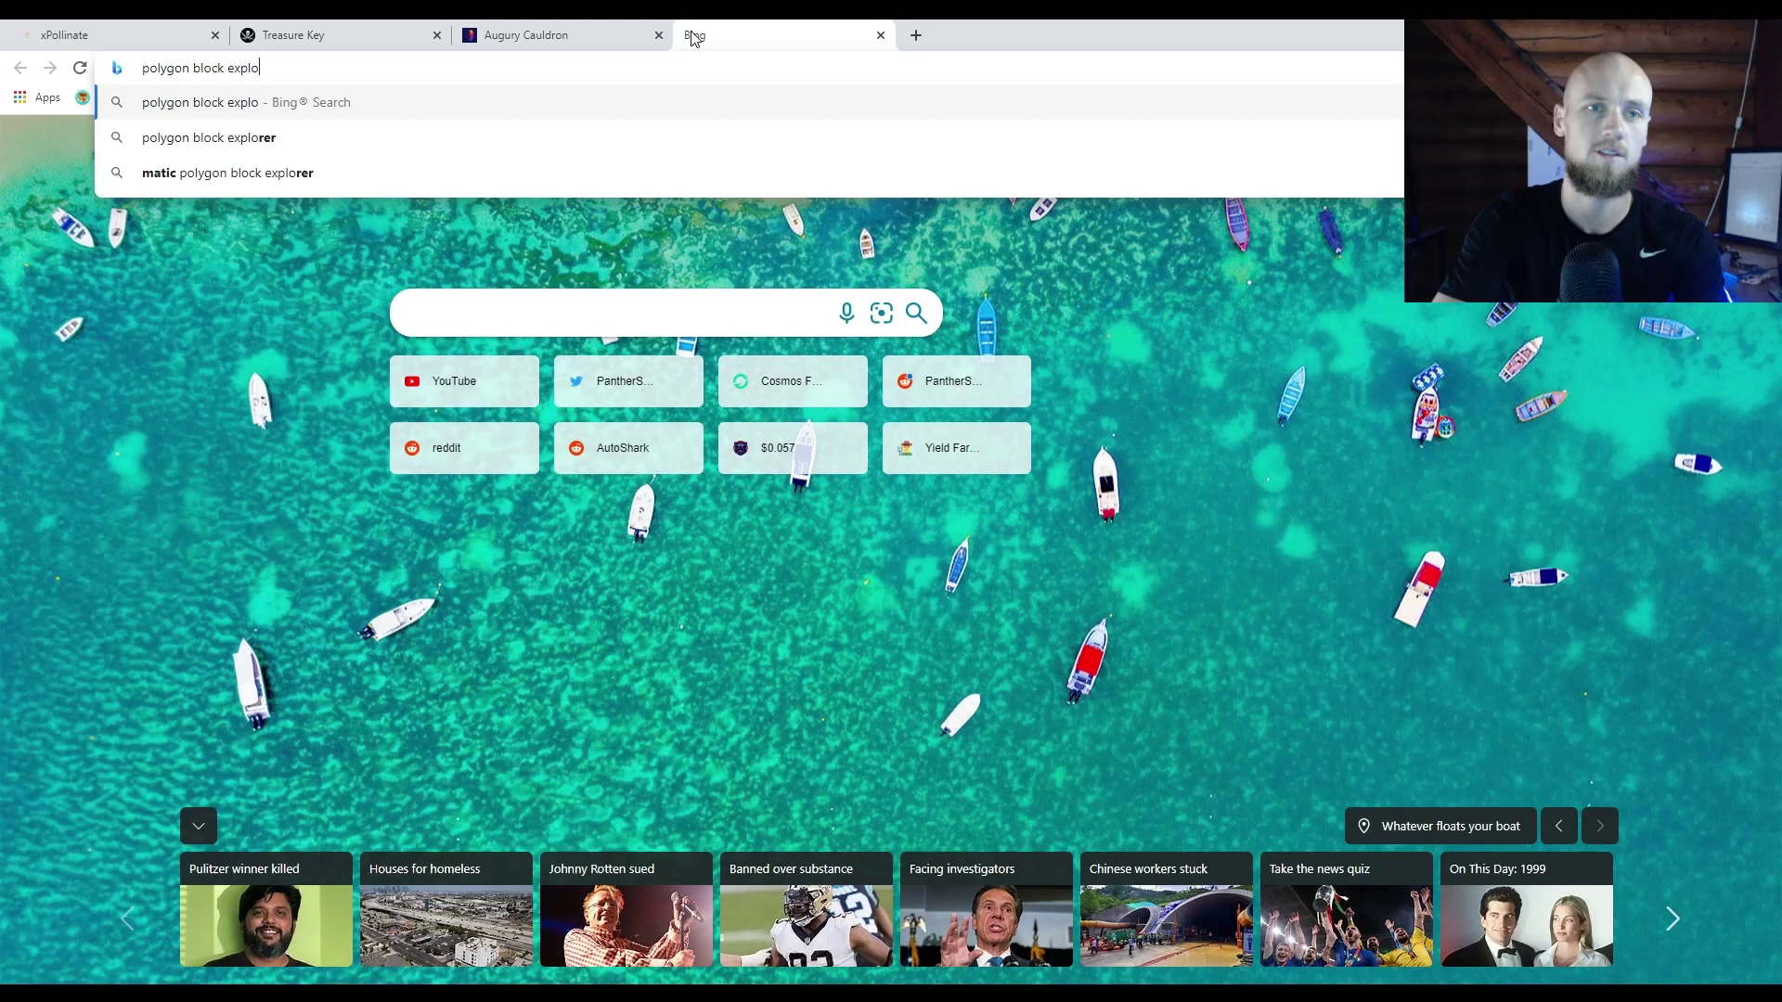
key("Return")
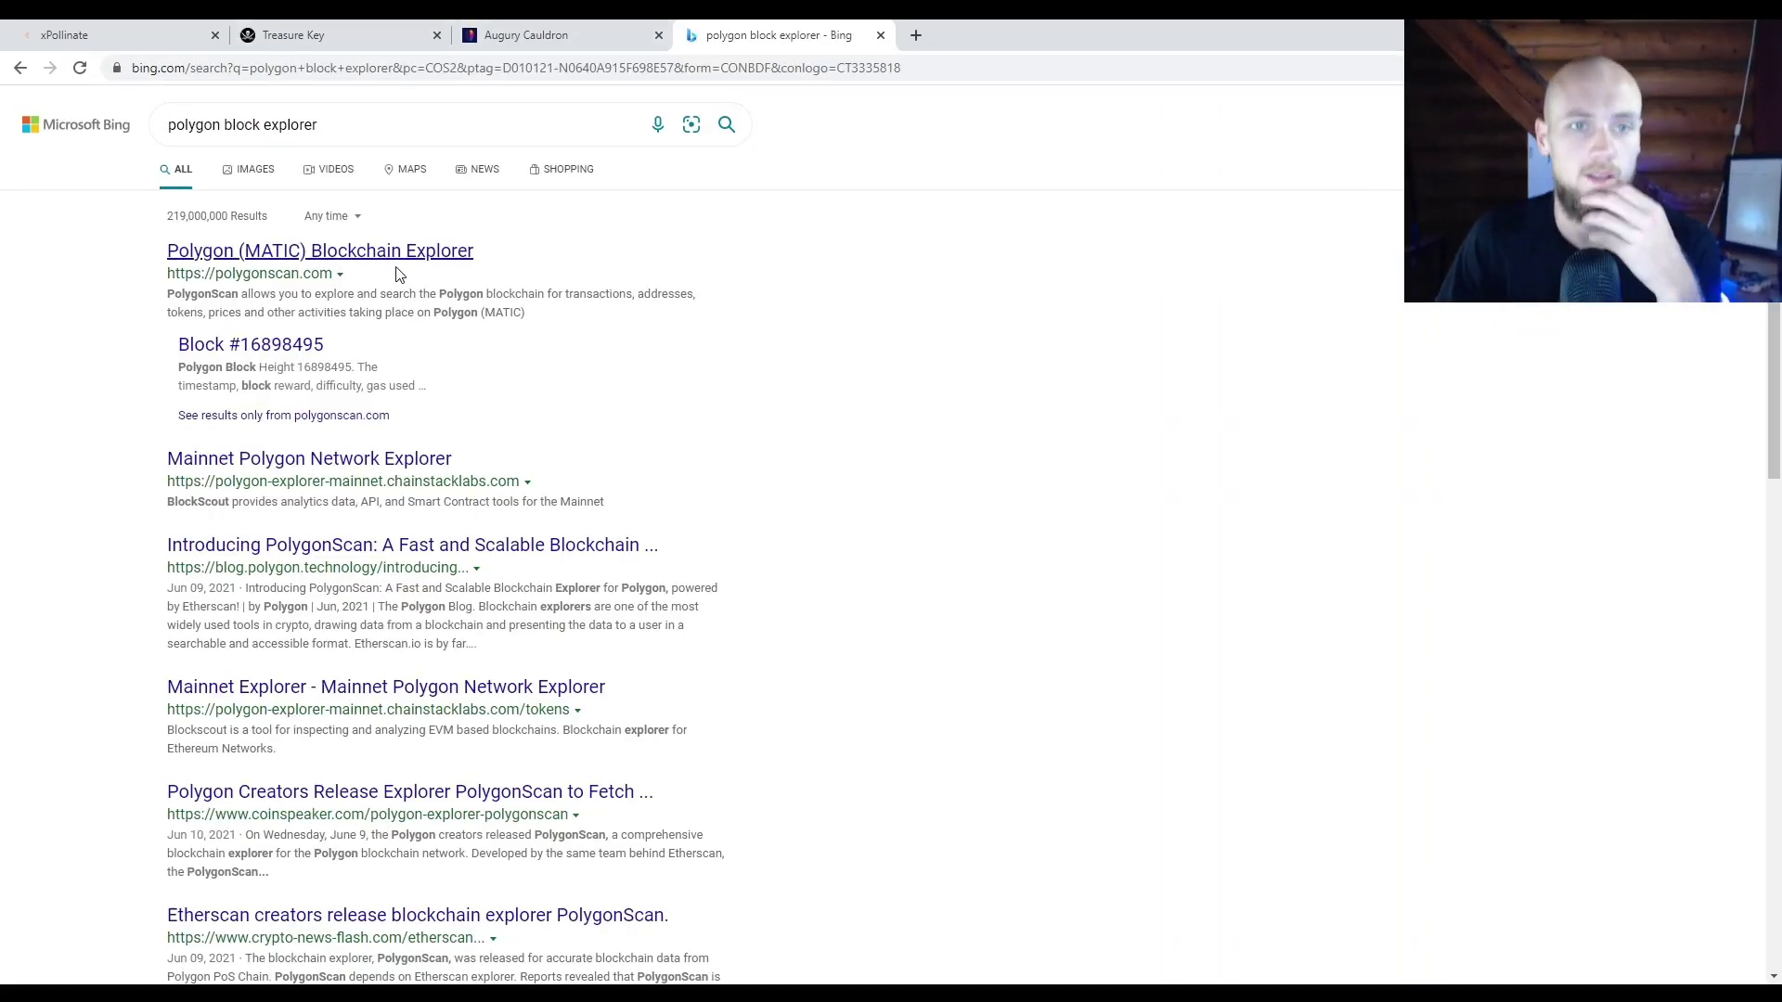
Step: Look up the receiving wallet address on the Polygon (MATIC) PolygonScan explorer
left_click(394, 263)
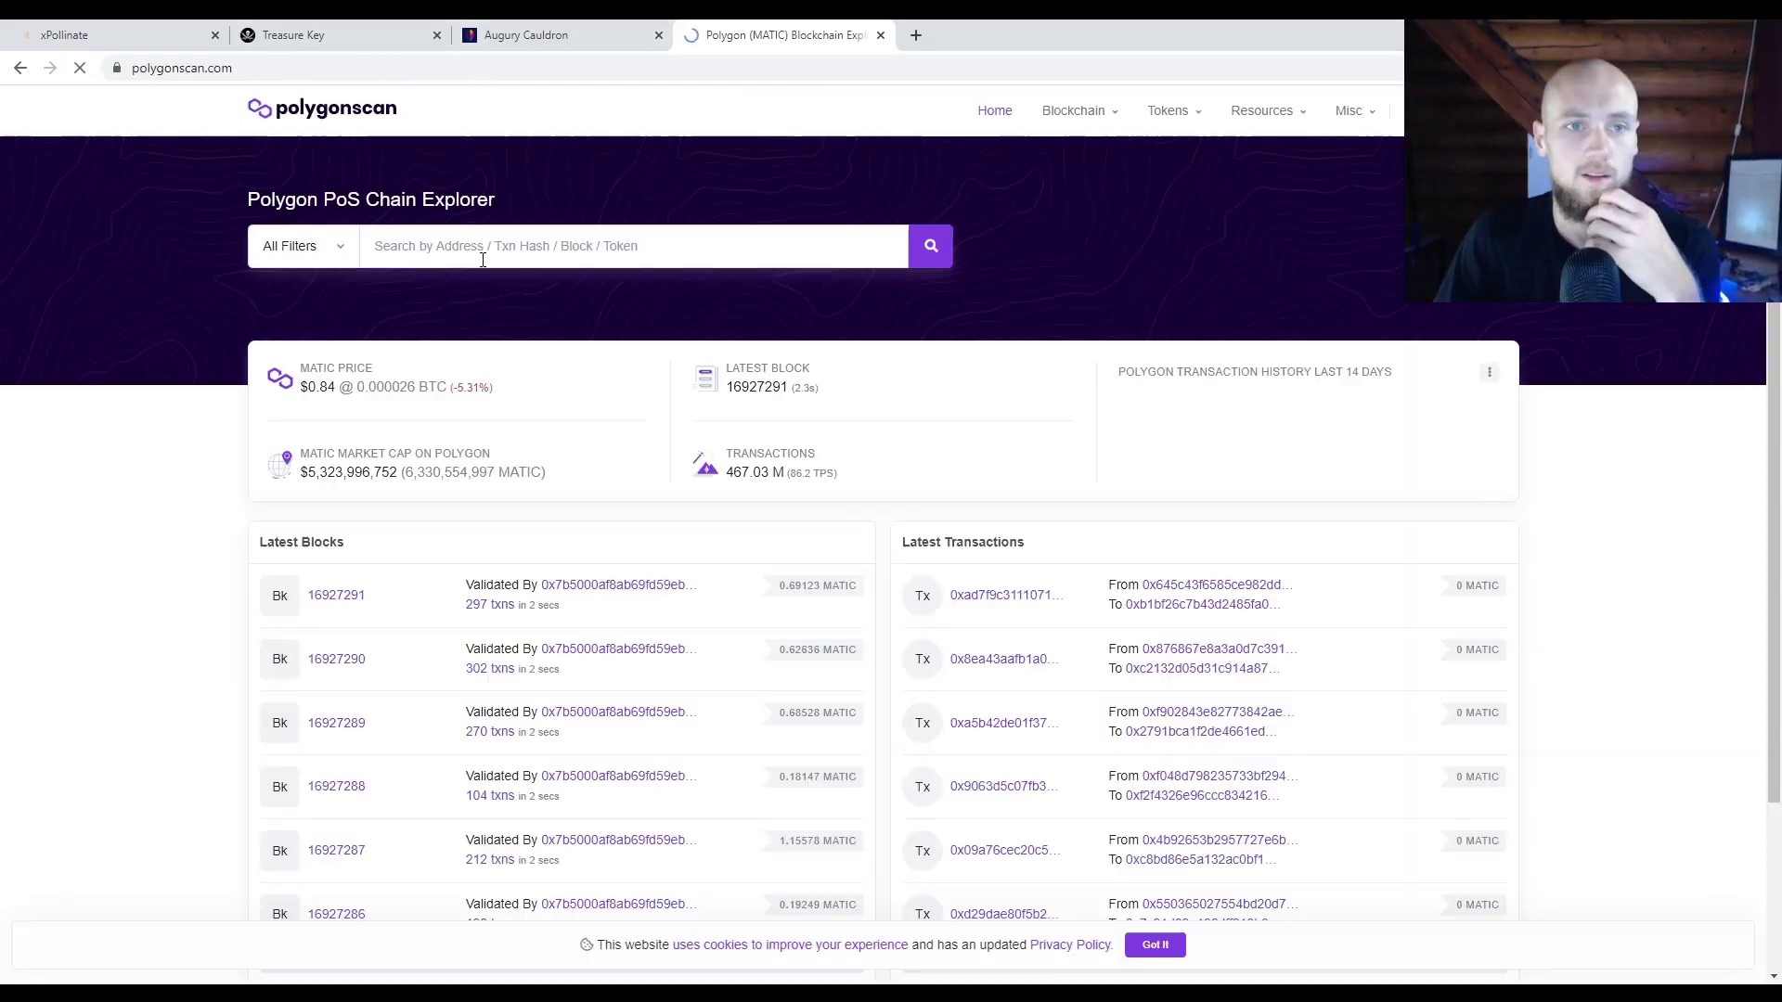
left_click(652, 248)
type("0x0e8d8668b2389fd586e298cbacccf1b9e3ef4f10")
key("Return")
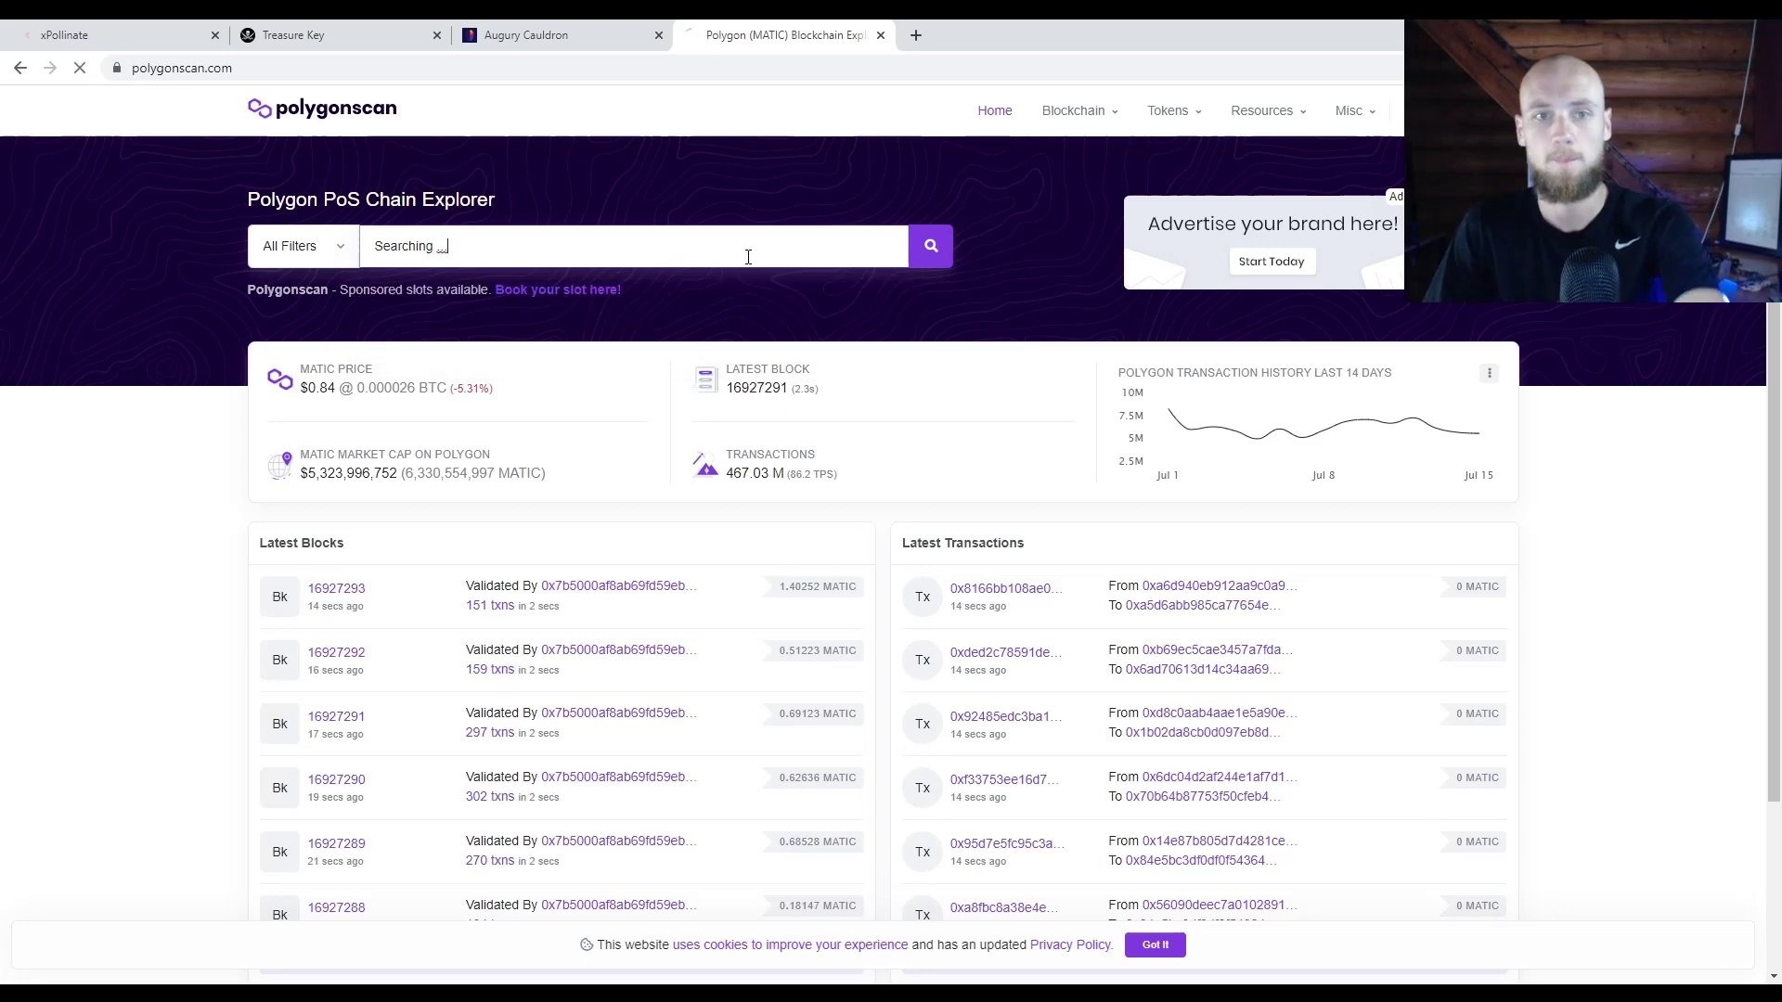
Step: Check the wallet's 0.001 MATIC transaction, then list its ERC-20 transfers showing 14.571996 and 4.9975 USDC
scroll(316, 597, "down", 1)
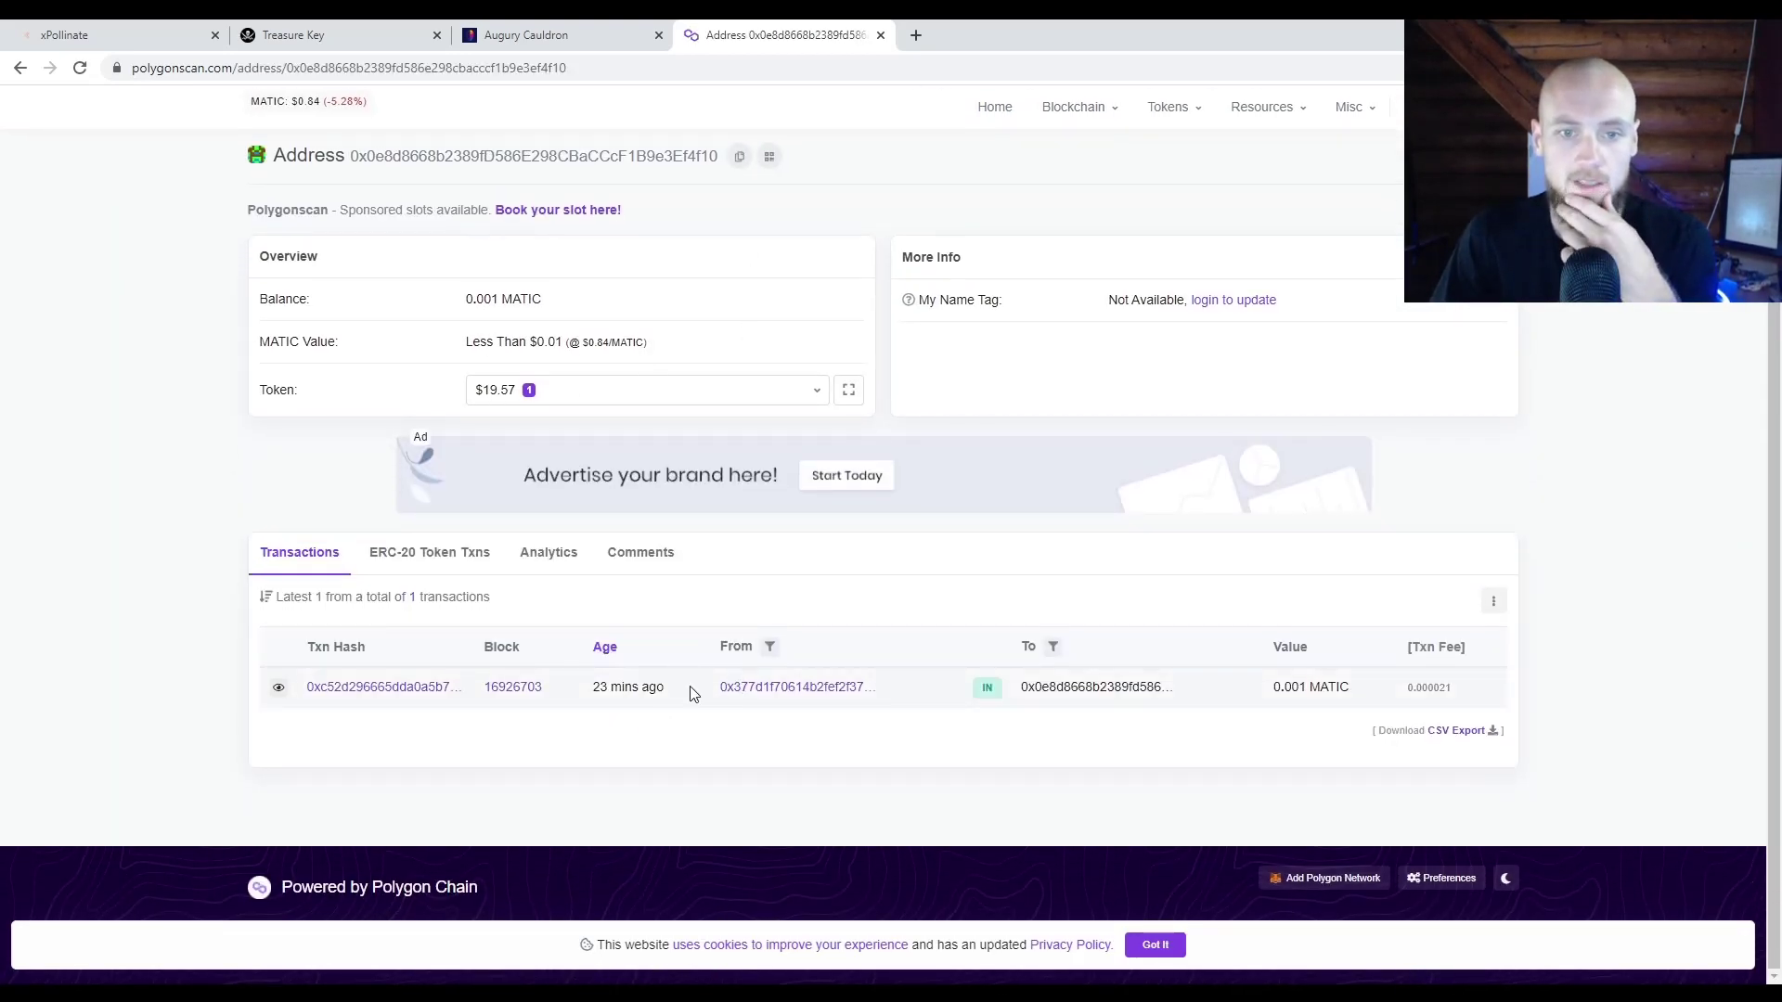
left_click_drag(657, 689, 593, 688)
left_click_drag(1267, 687, 1356, 685)
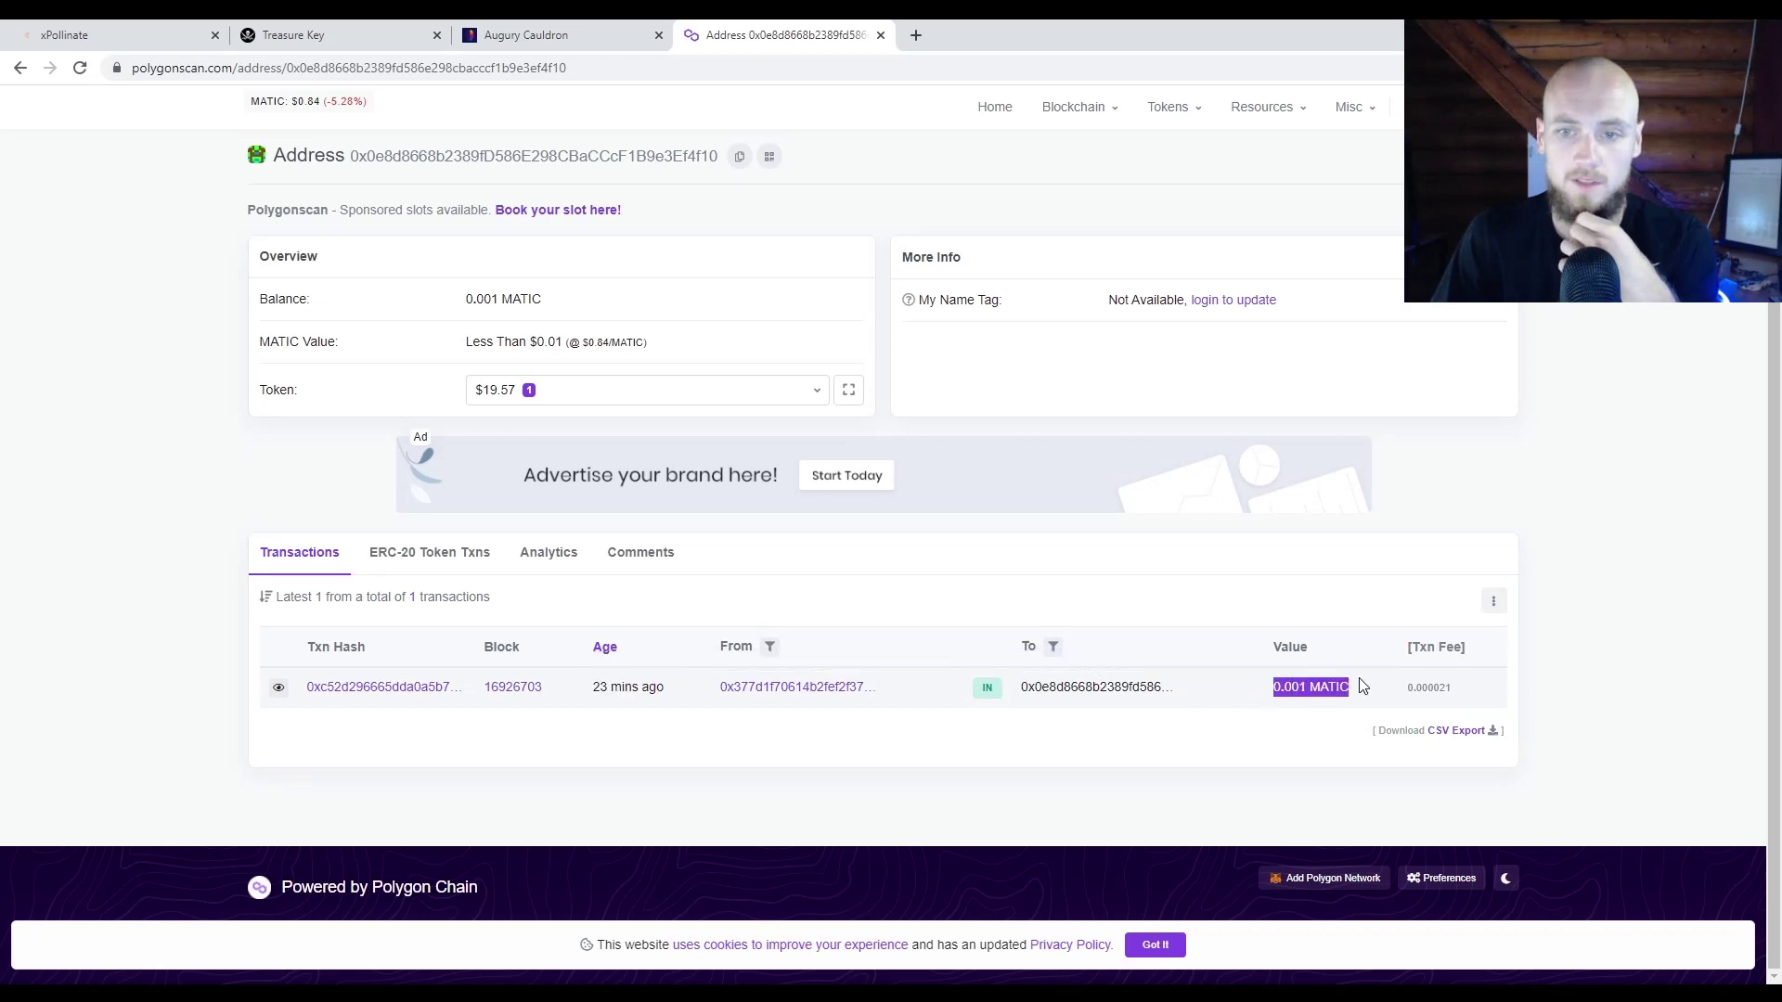
left_click(1222, 772)
left_click(454, 557)
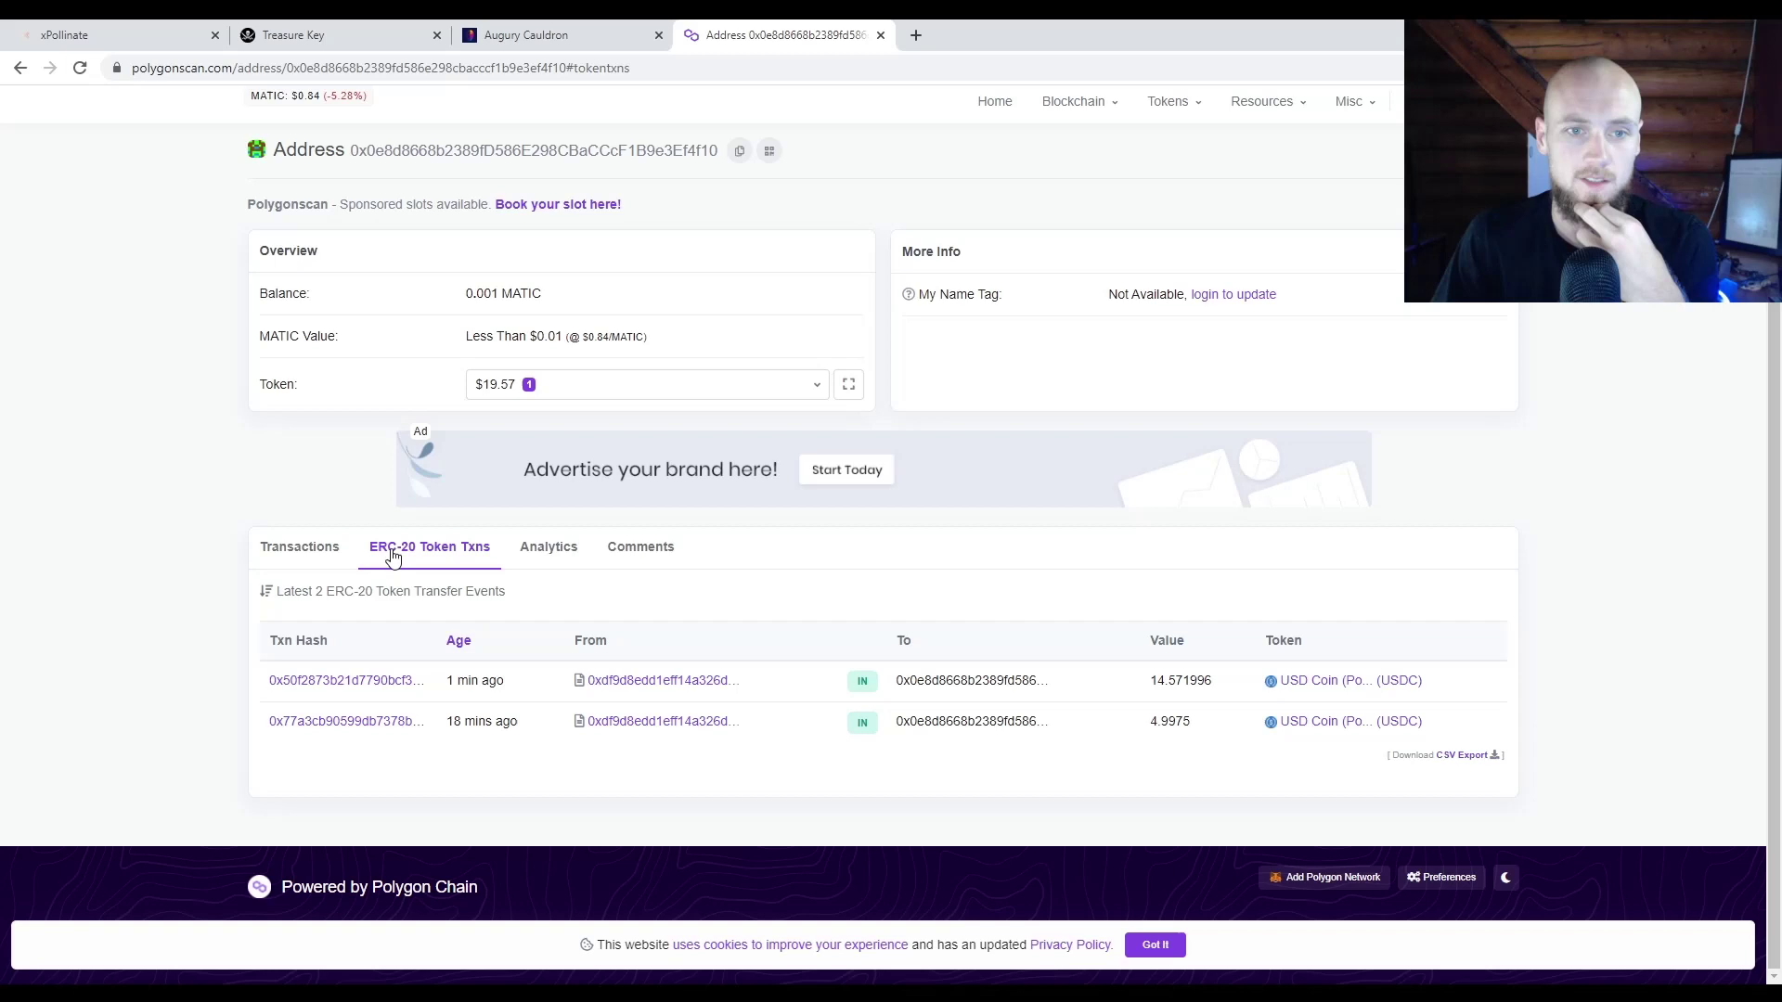
left_click_drag(1211, 721, 1147, 678)
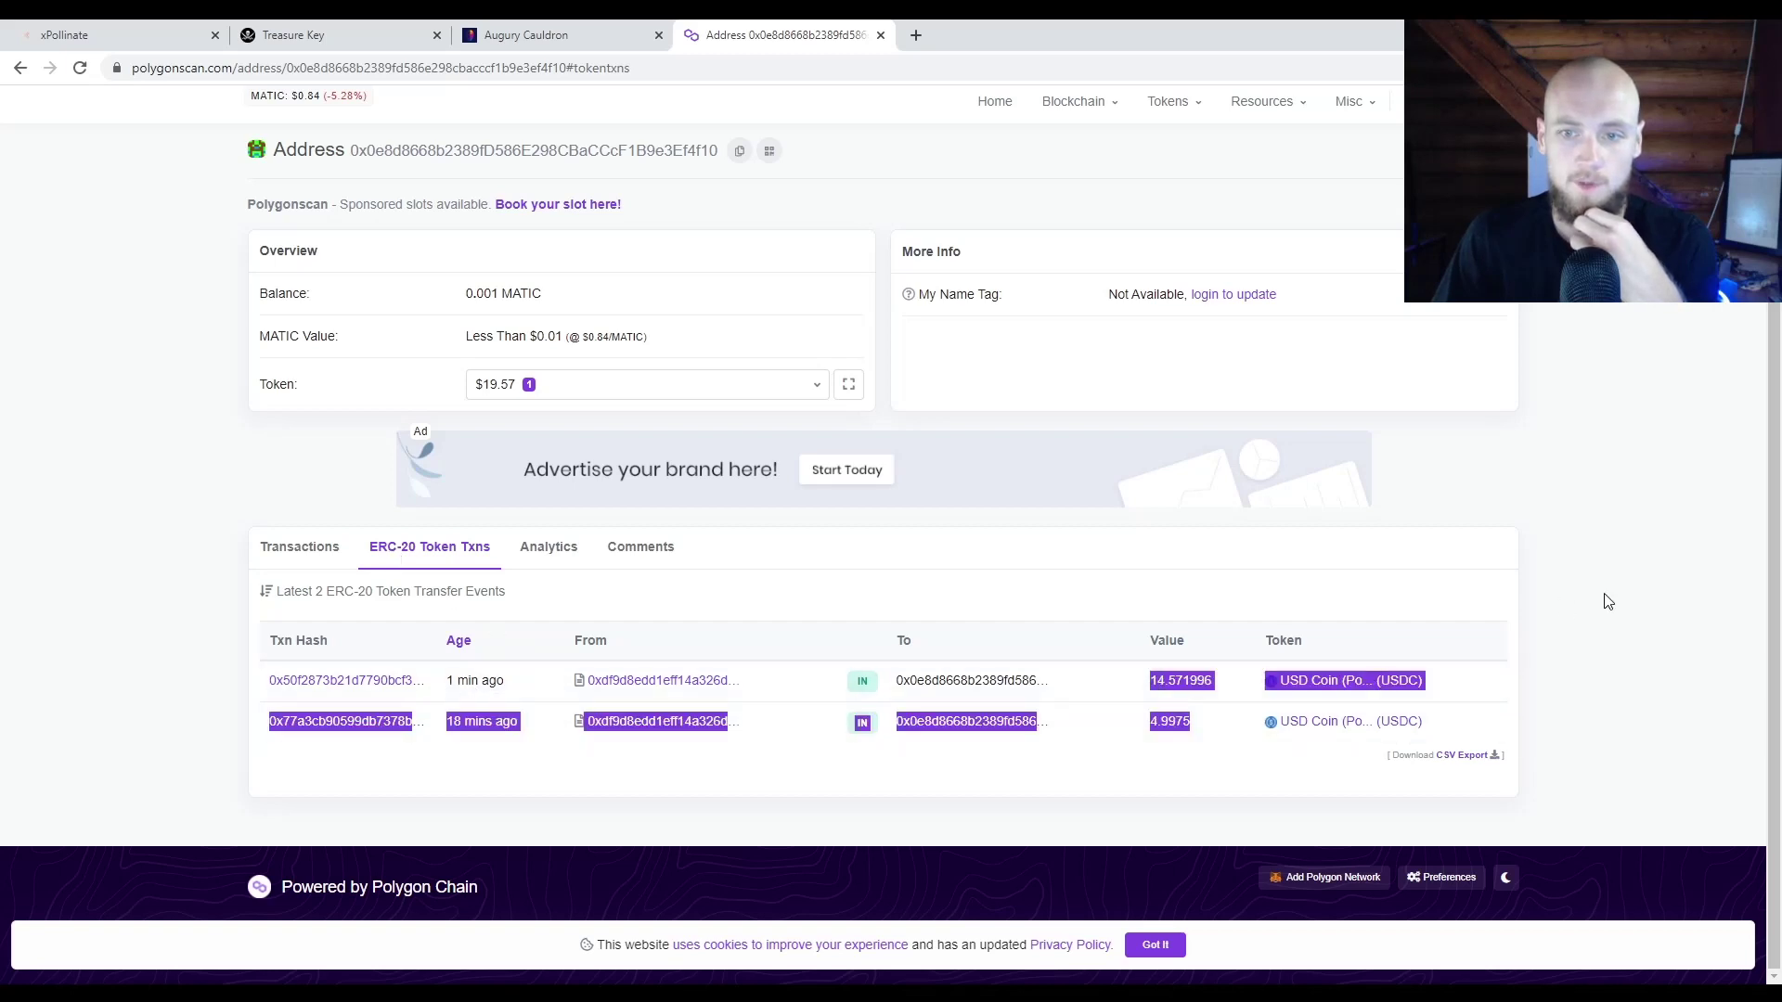